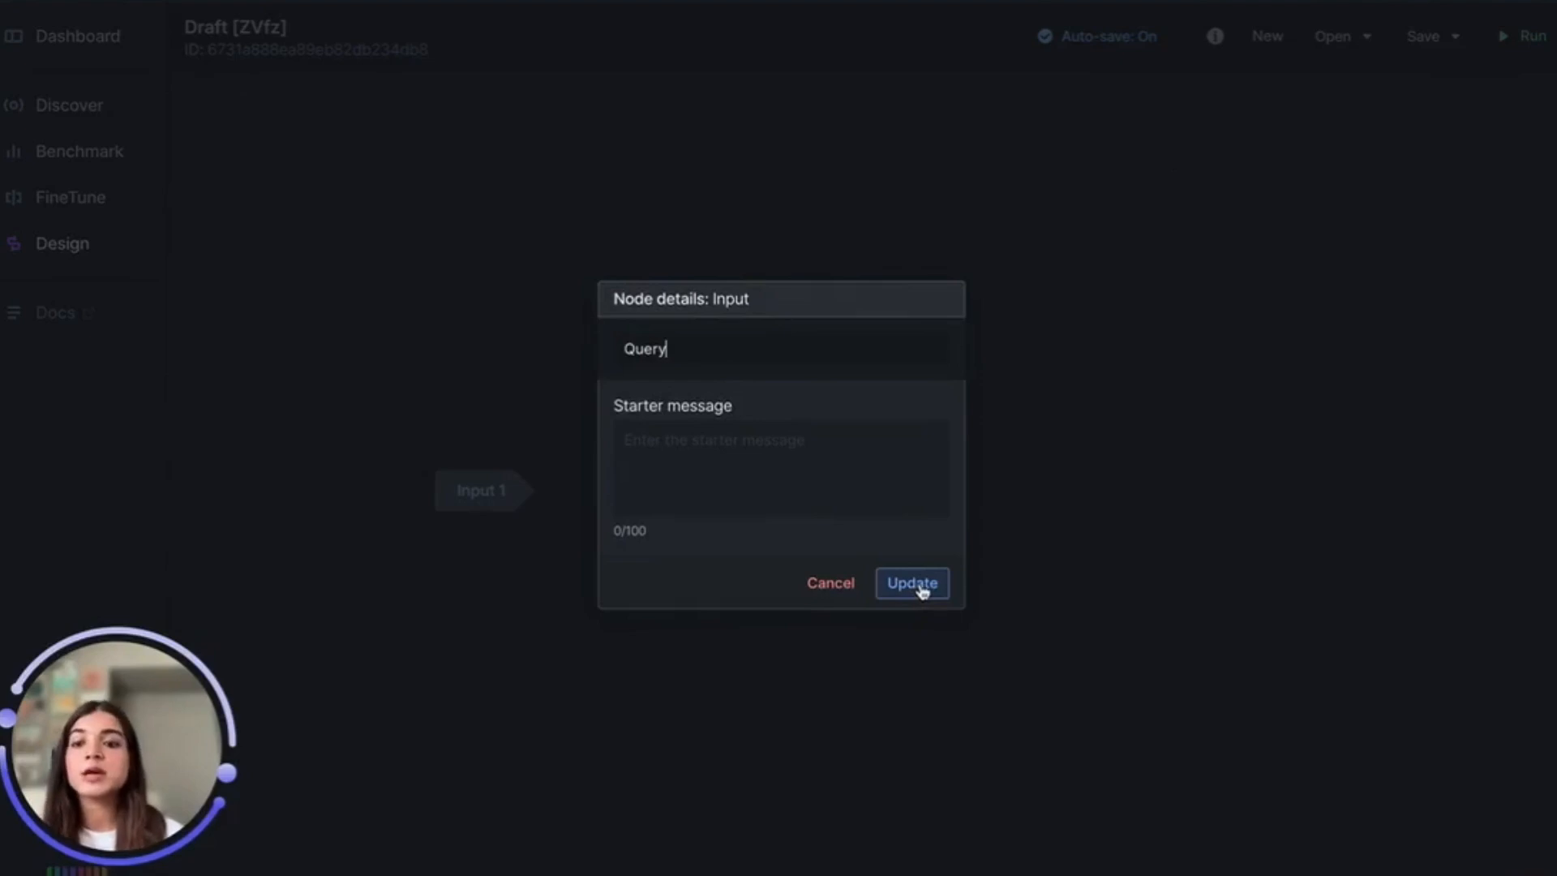
Apply the name Query to the input node and add a model node labelled Routing Assistant below it
click(921, 587)
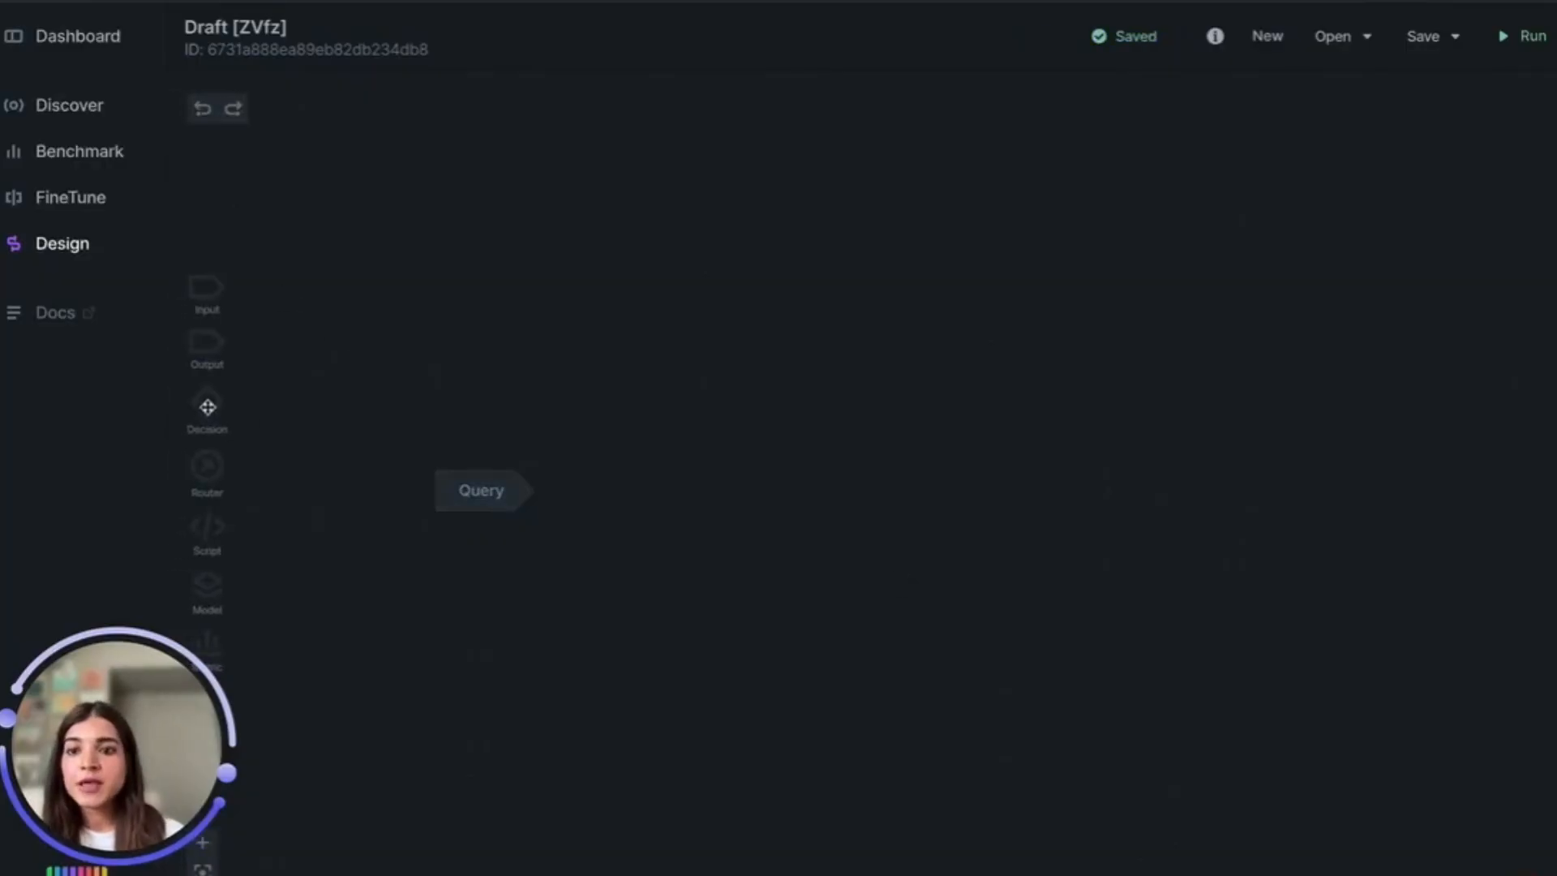
drag(212, 631, 521, 598)
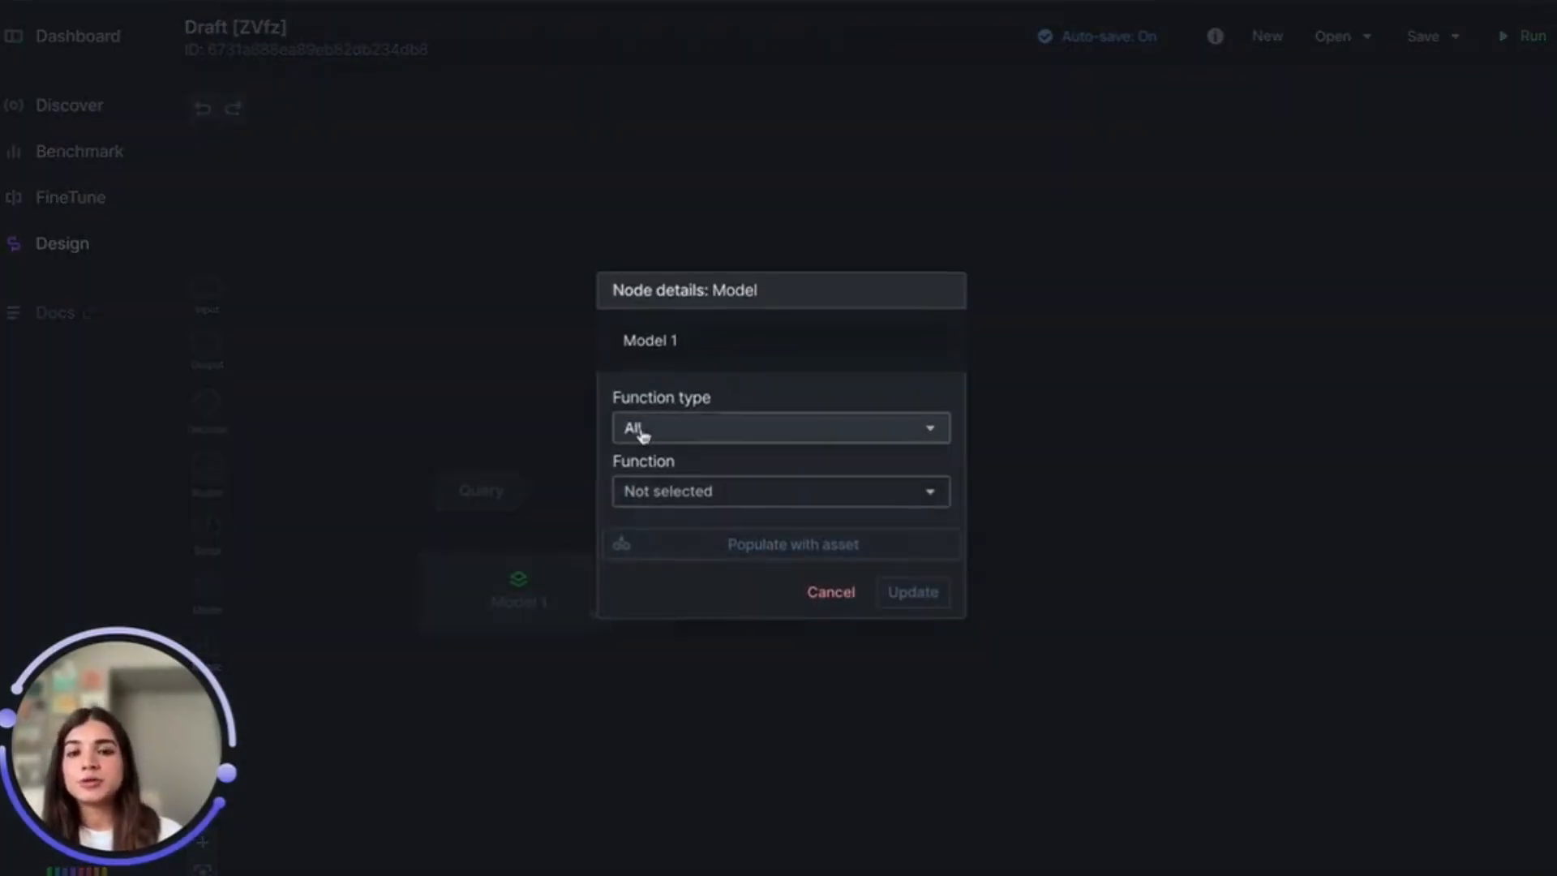
drag(755, 337, 609, 333)
key(BackSpace)
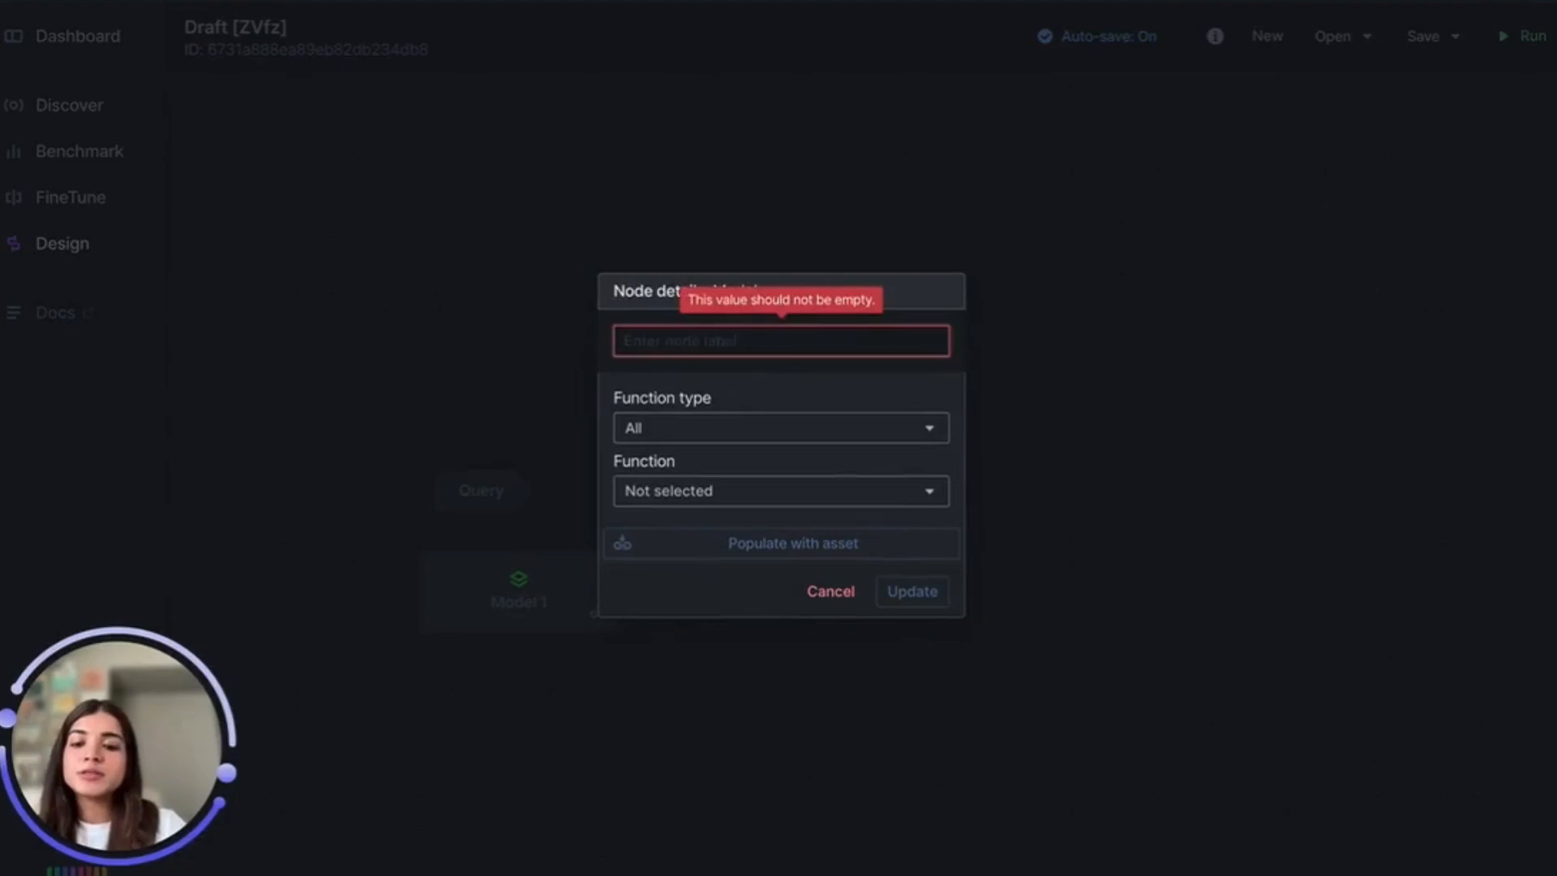
text(Routing Assistant)
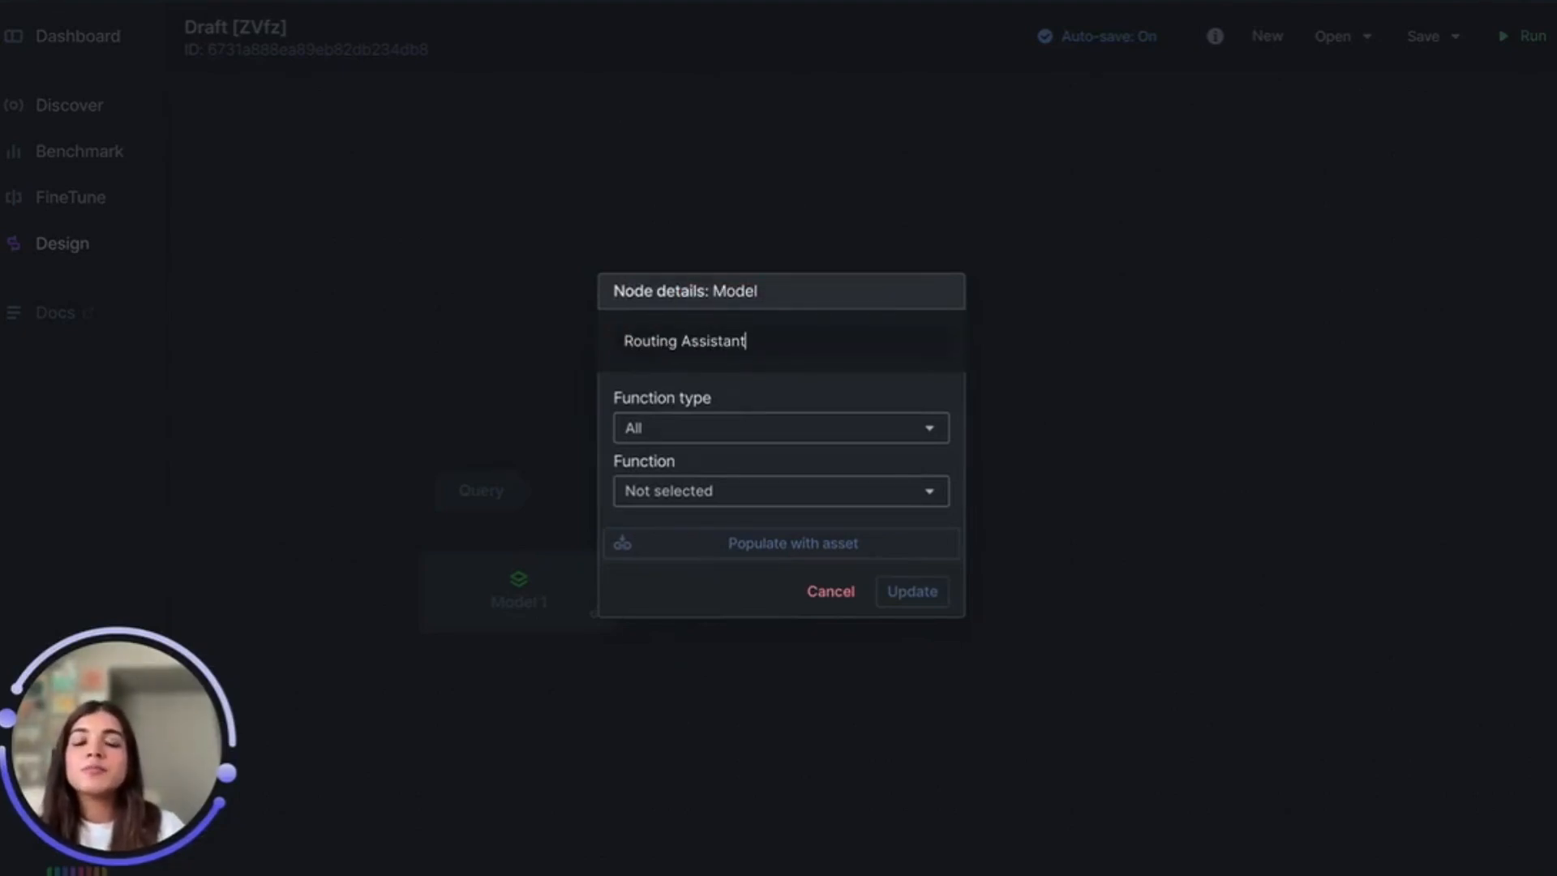
Set the Routing Assistant node's function to Text generation (LLM)
click(688, 490)
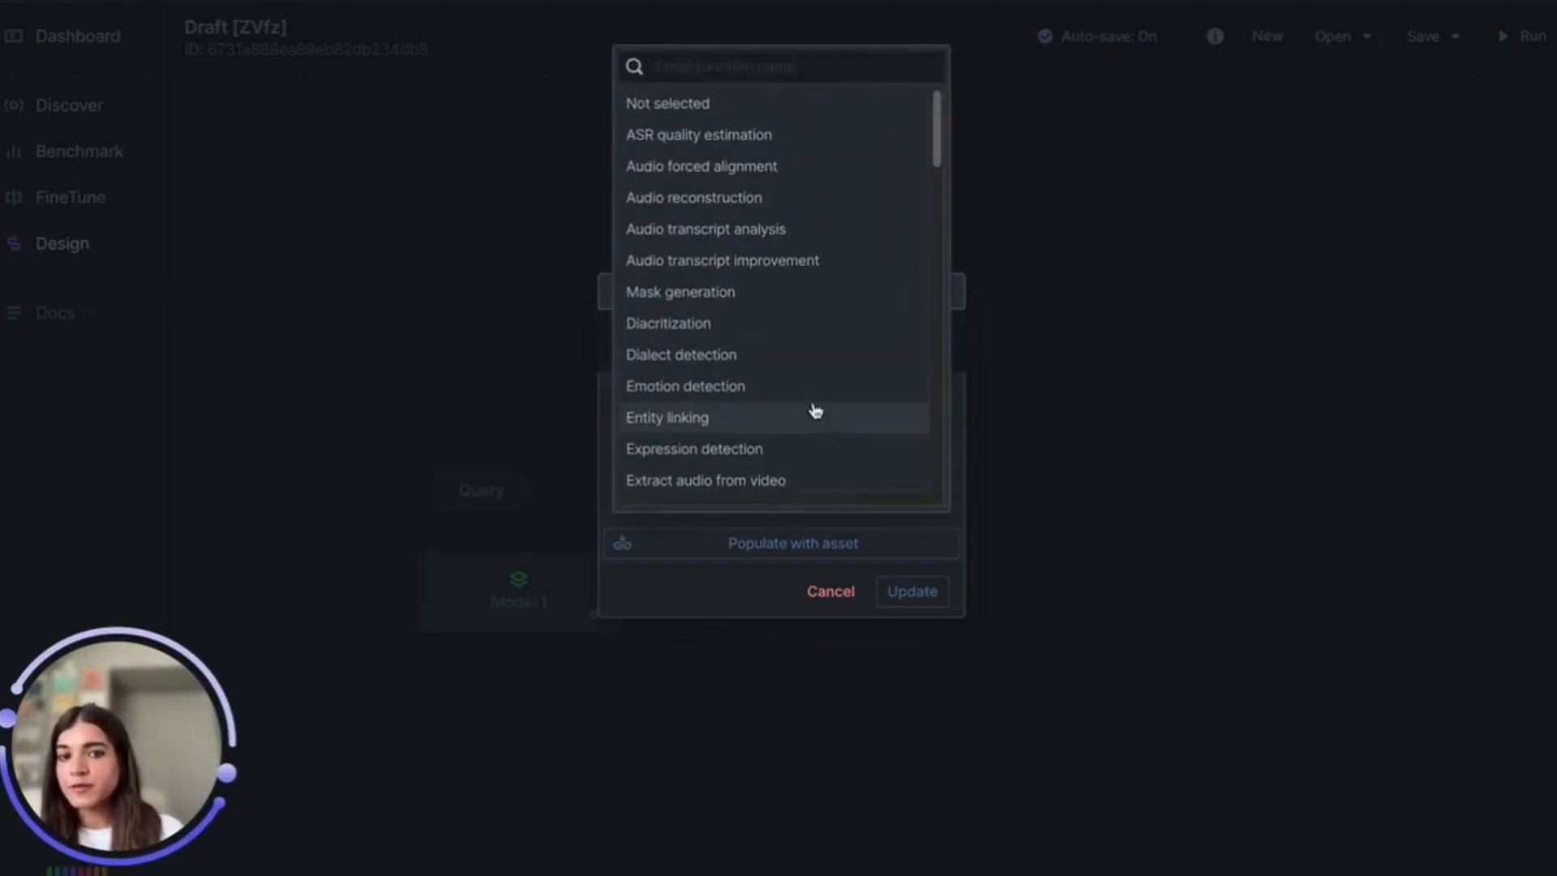
scroll(802, 381, down, 10)
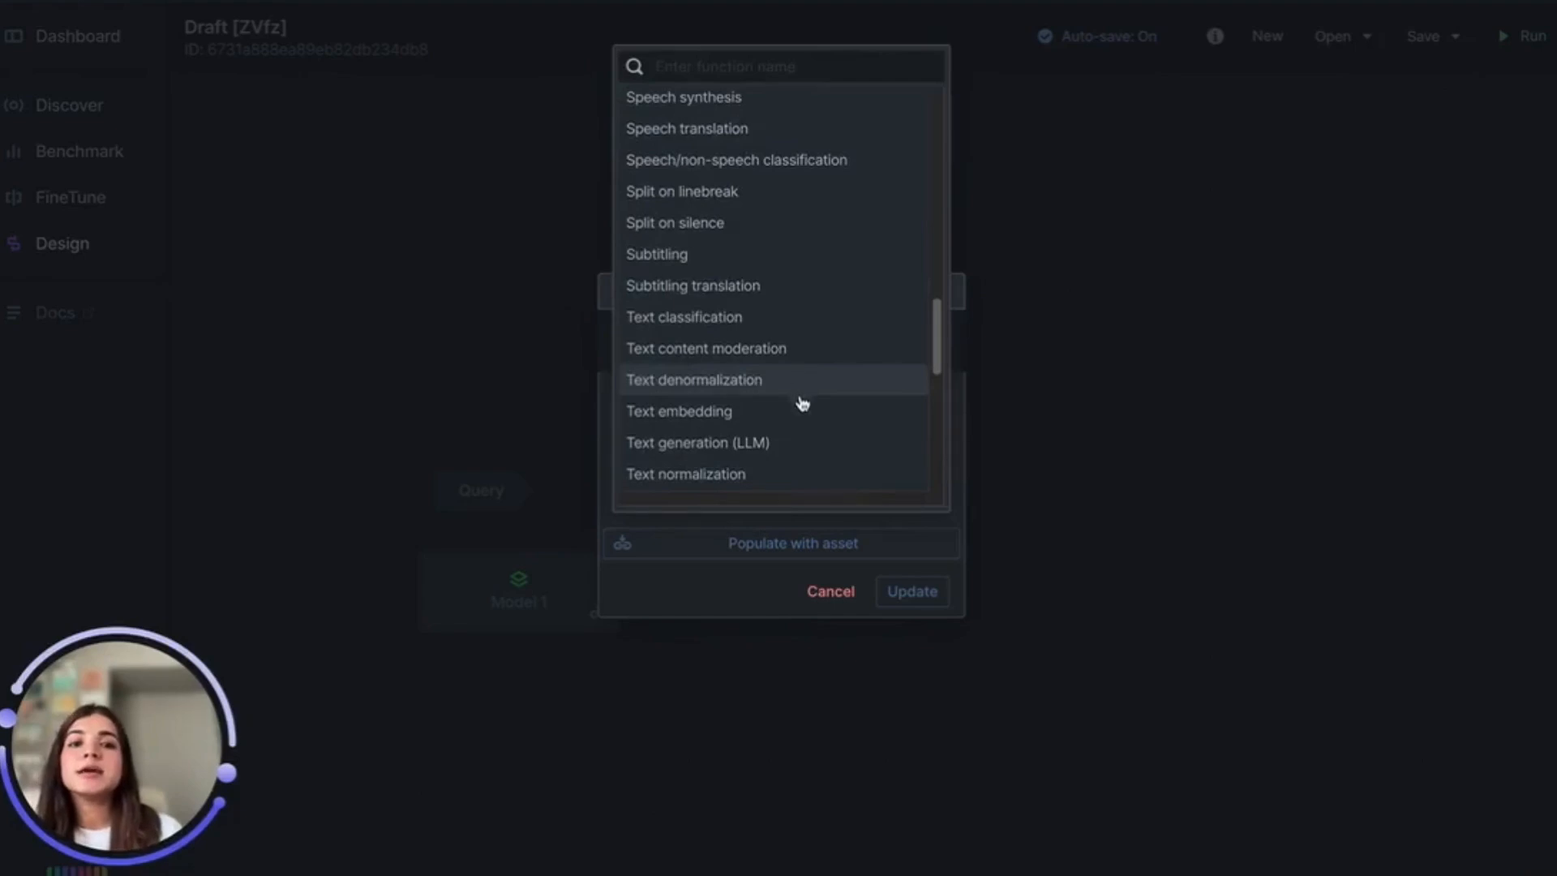
scroll(802, 406, down, 1)
click(728, 420)
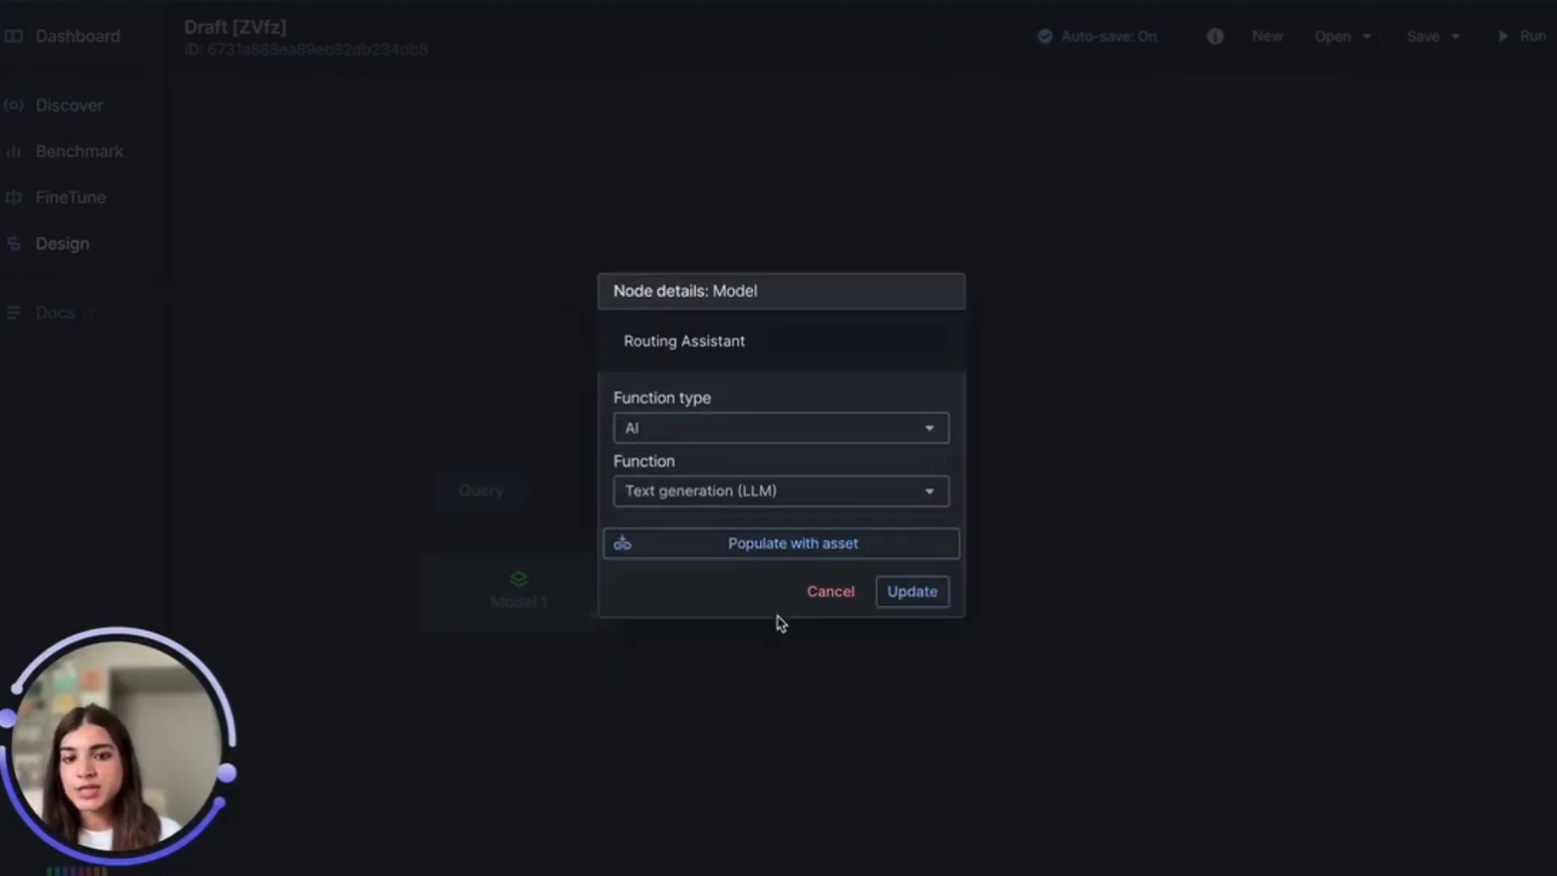
Search the assets for llama and populate the Routing Assistant node with groq's Llama 3.1 70B
click(828, 539)
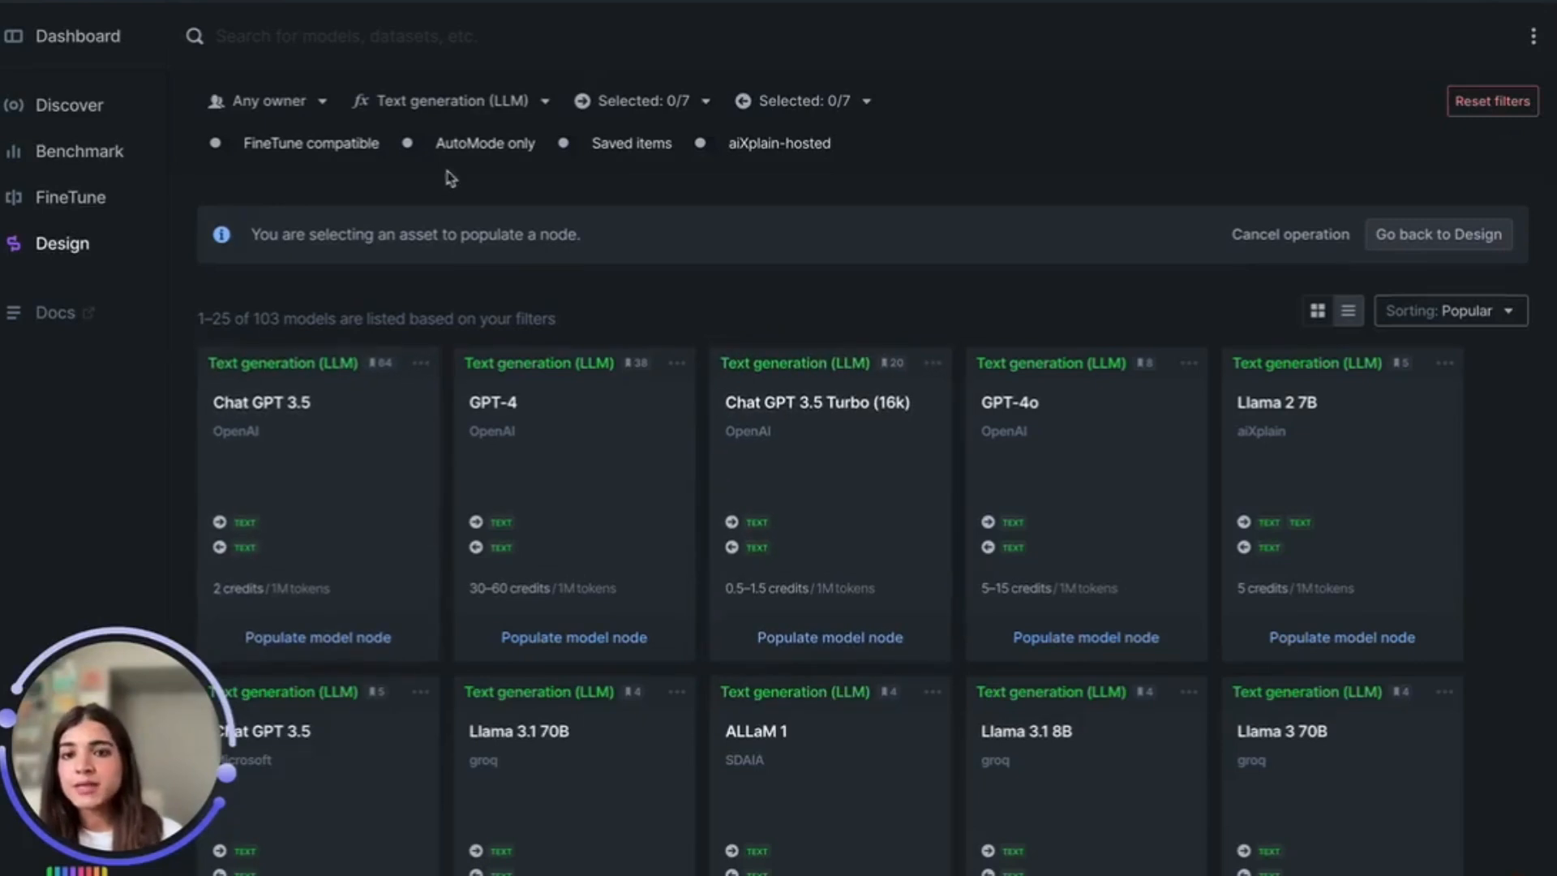
click(428, 45)
text(llama)
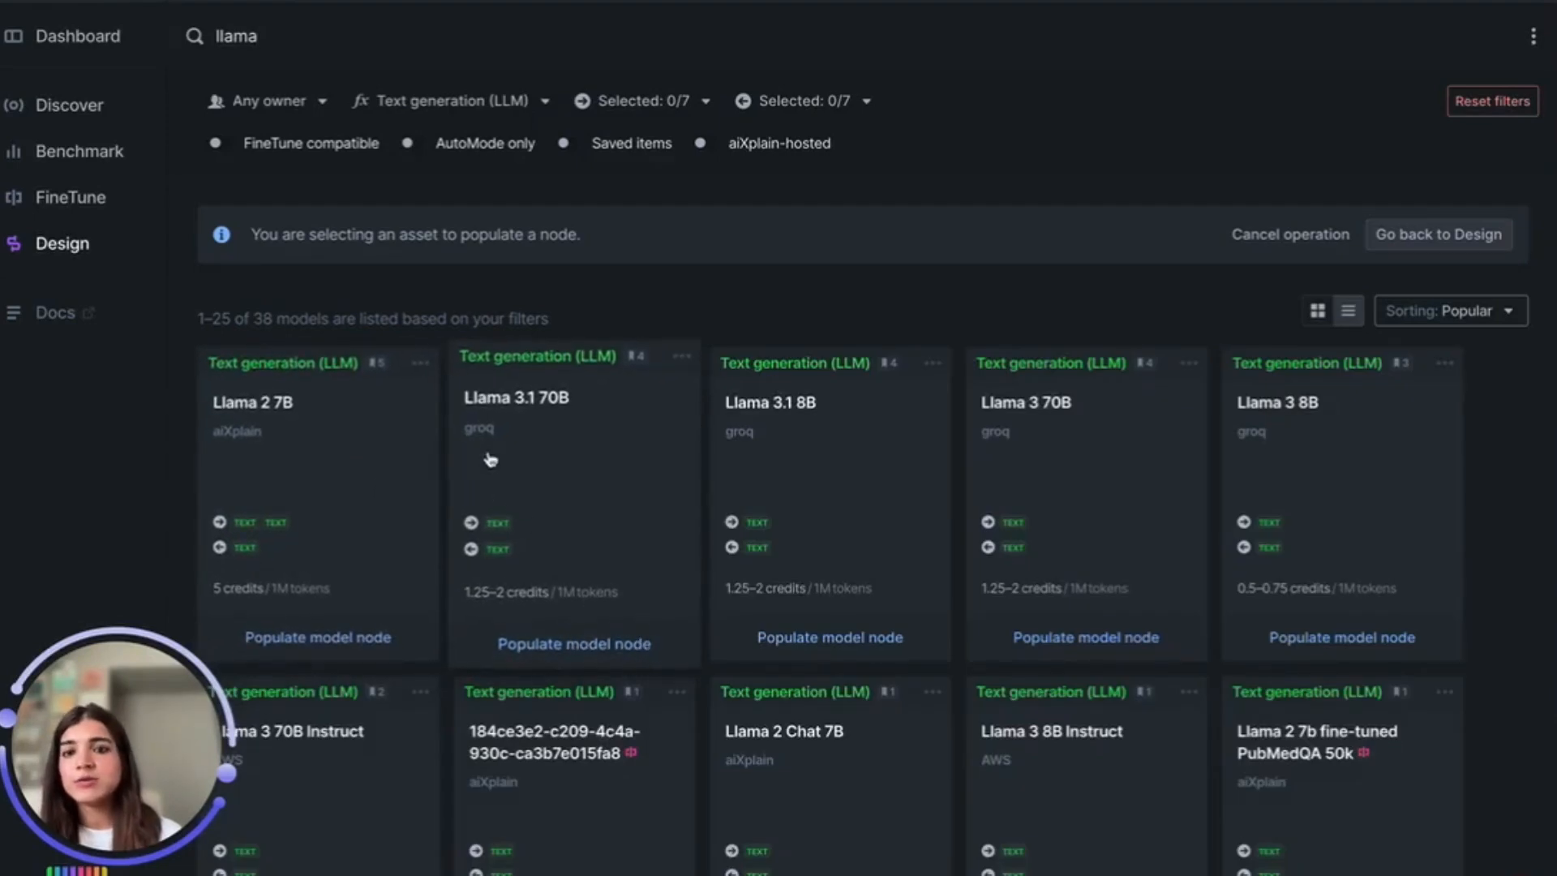
click(581, 645)
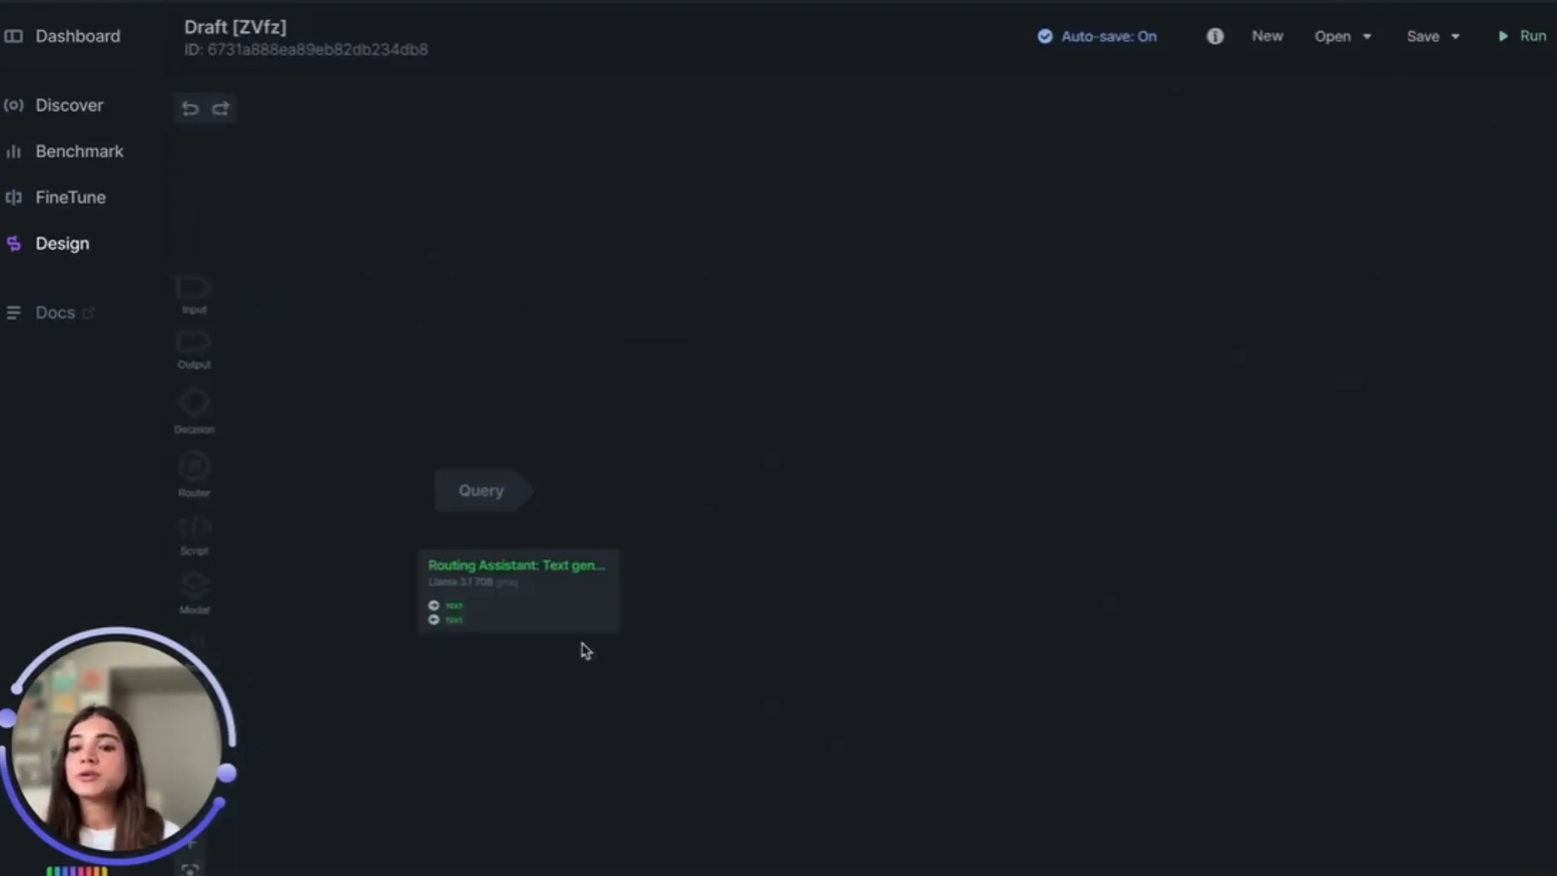
Paste the routing prompt with the {{question}} variable into the Routing Assistant node, asking for a JSON 'choice' of 'web_search' or 'generate'
click(498, 566)
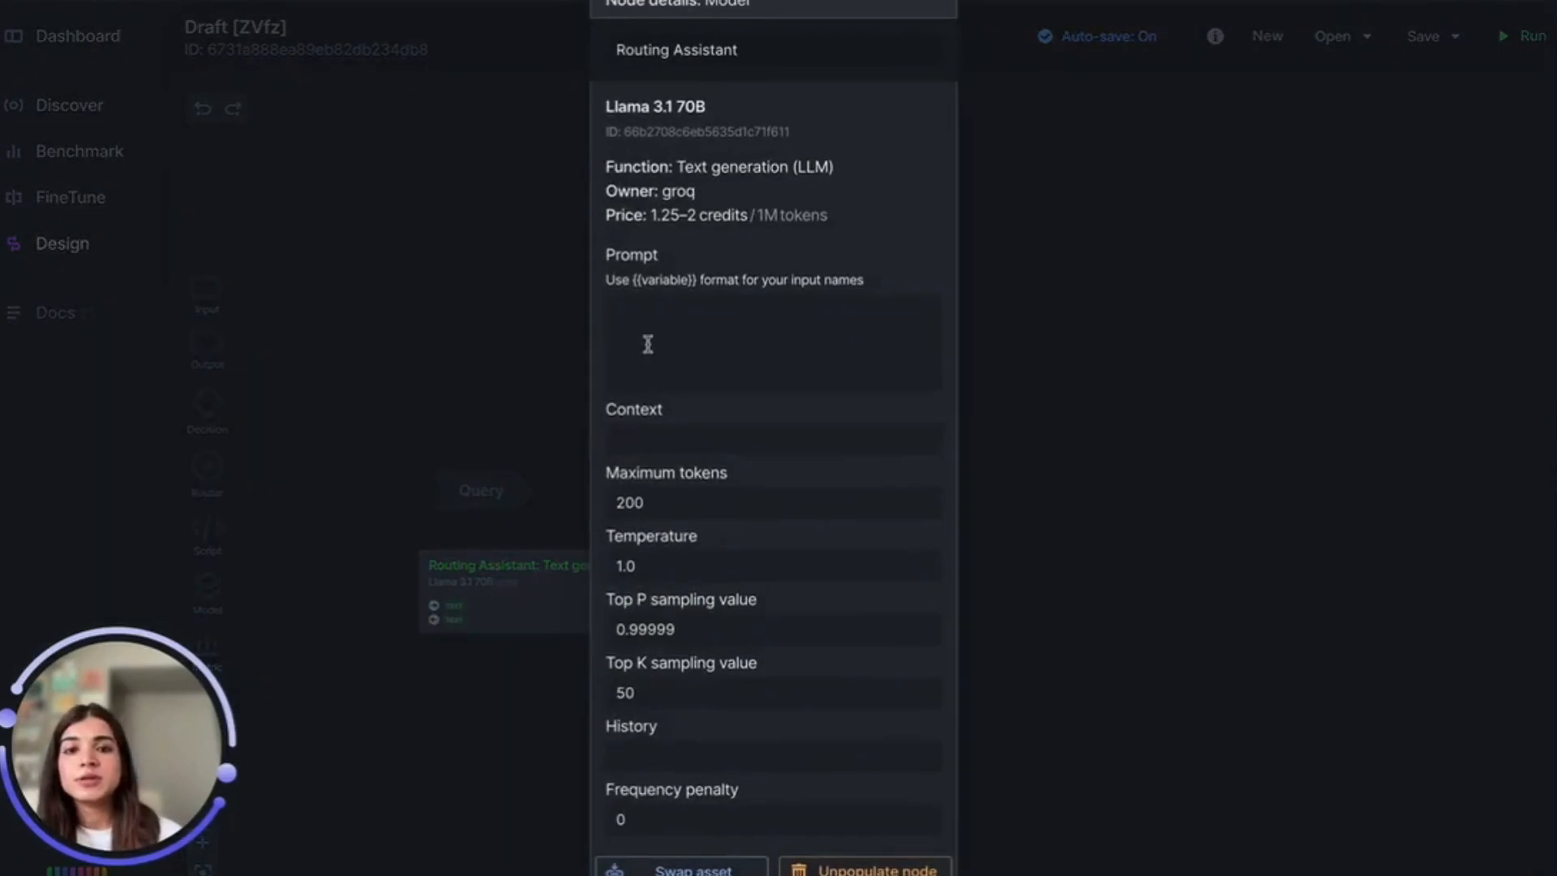
click(648, 337)
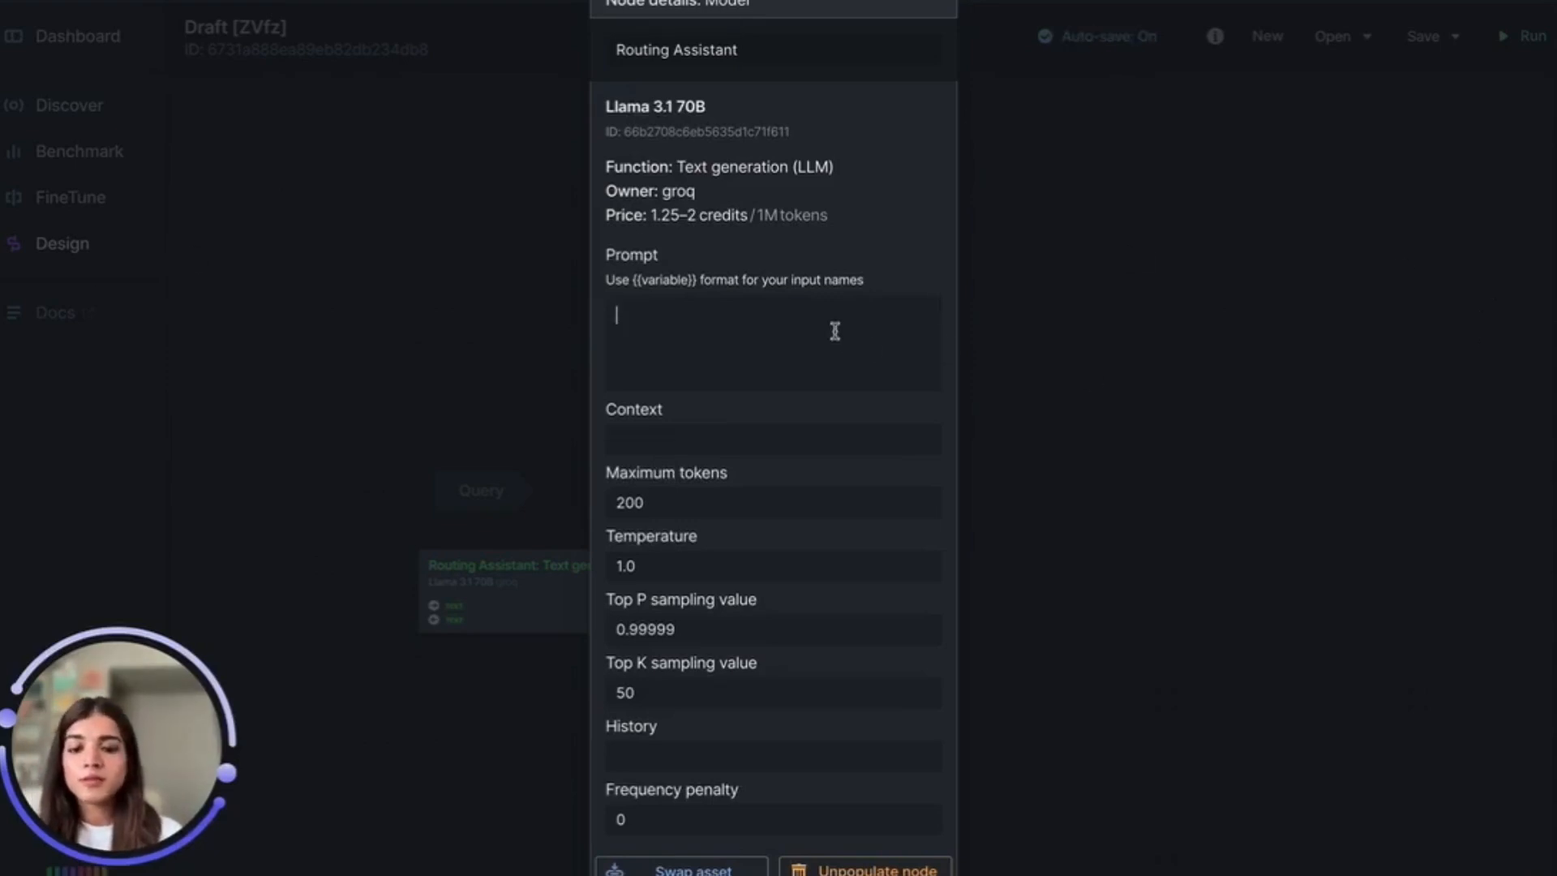
key(ctrl+v)
scroll(799, 349, up, 5)
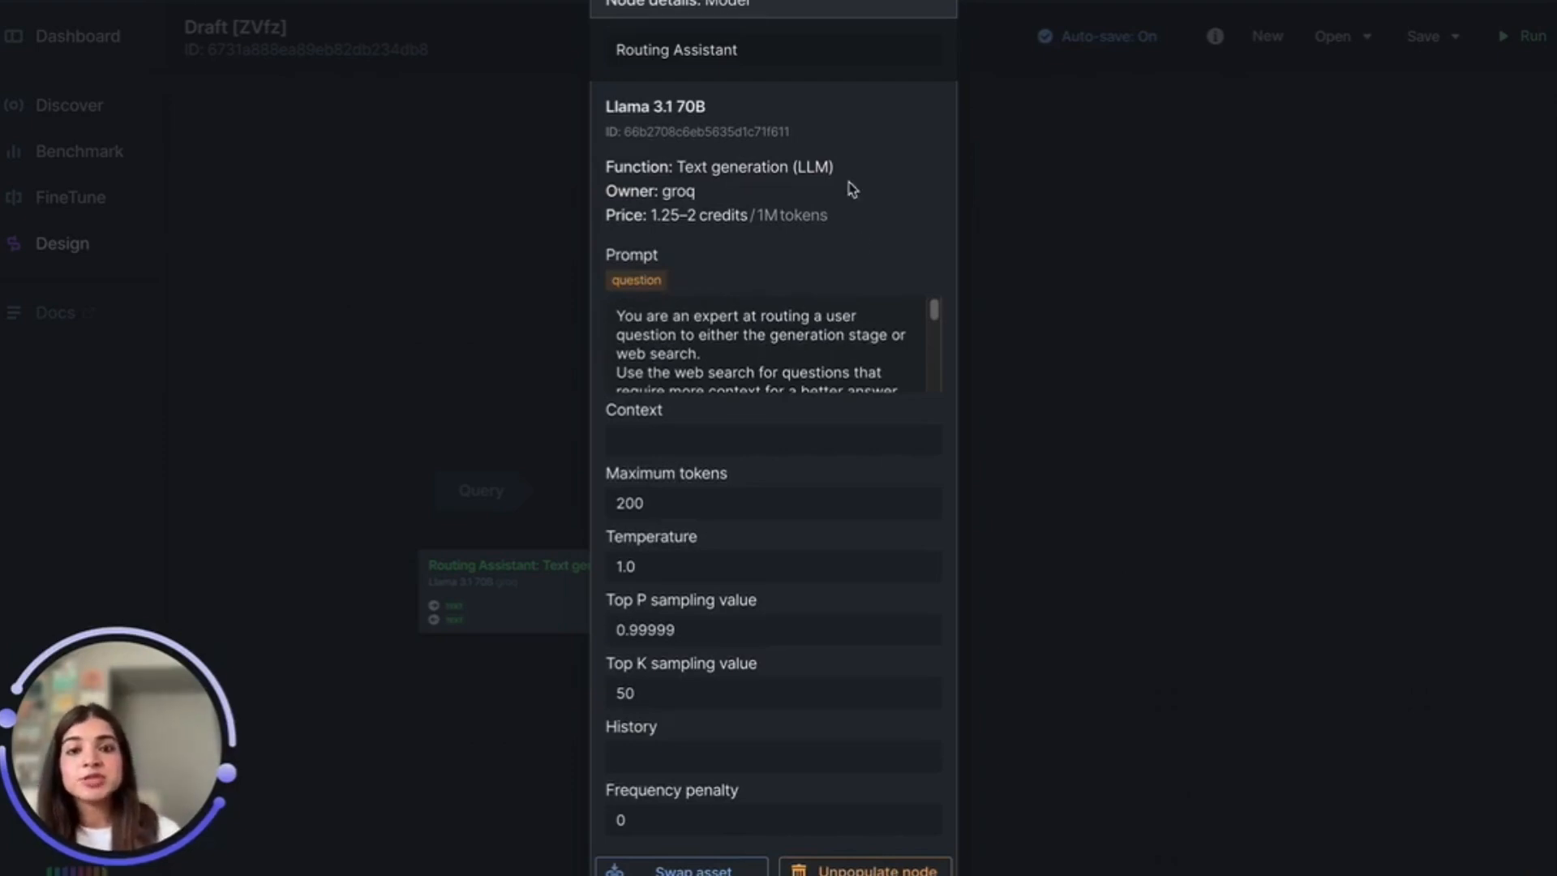
Read through the Routing Assistant prompt's routing rules, JSON output instruction and question variable, and close the node details
scroll(859, 342, down, 3)
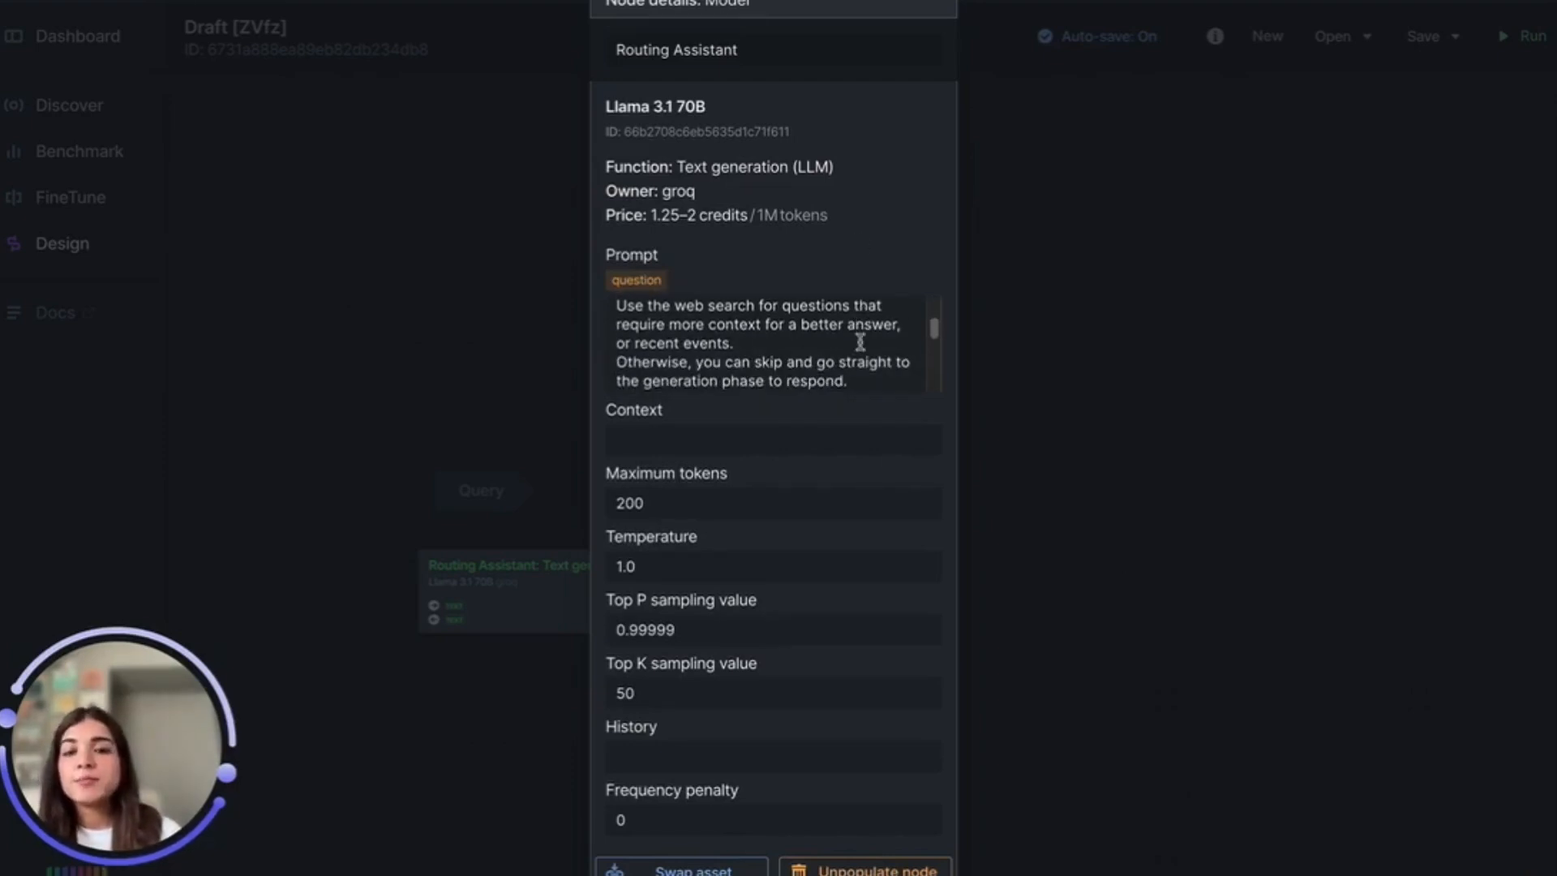
scroll(869, 338, down, 1)
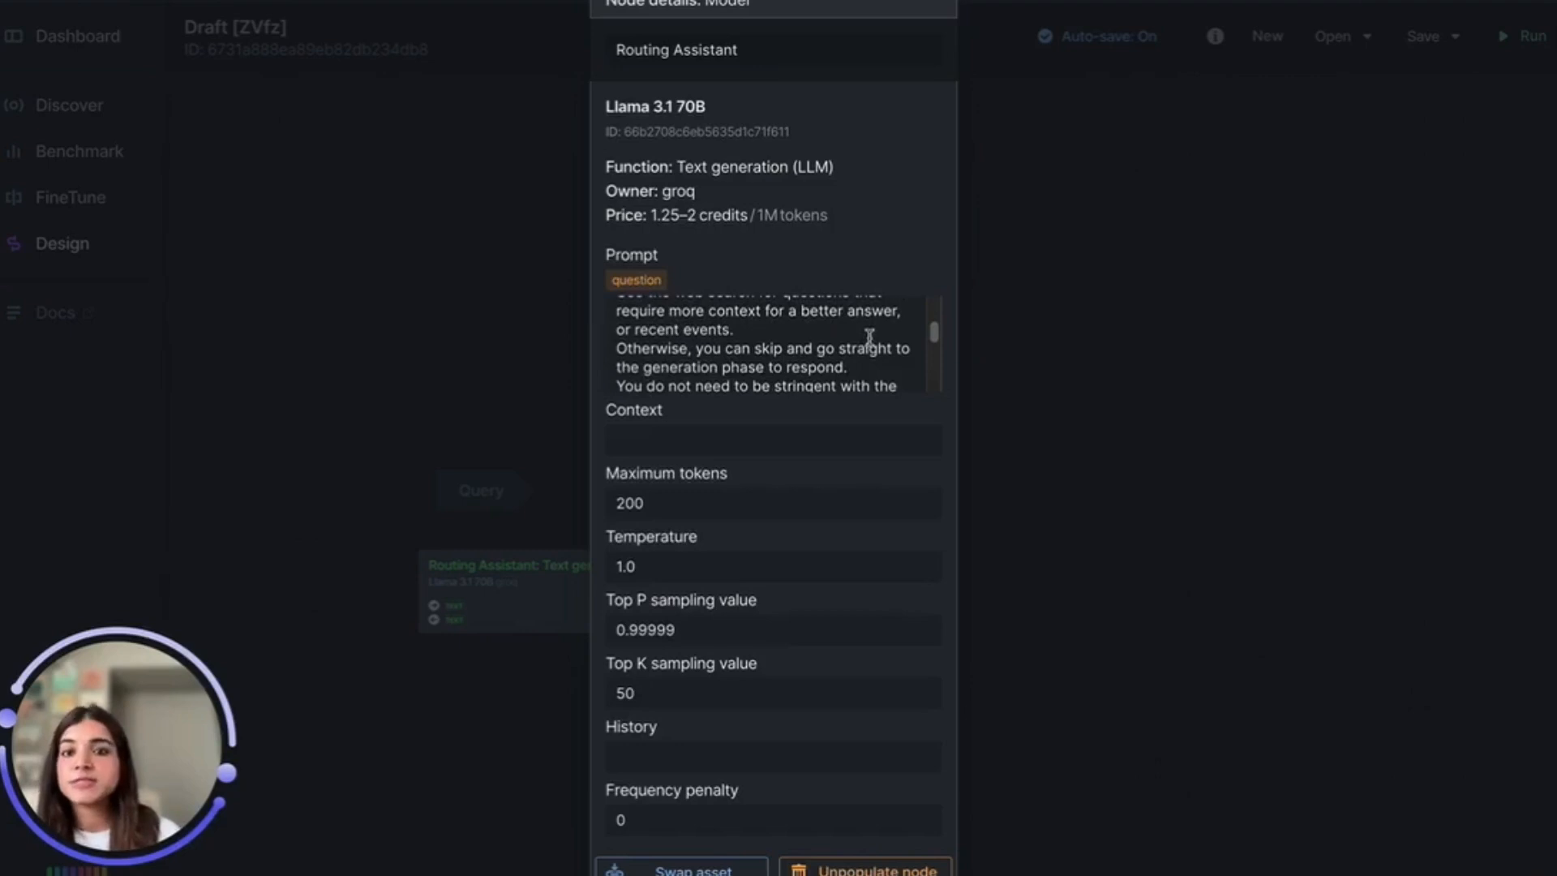
scroll(868, 339, down, 1)
scroll(881, 363, down, 1)
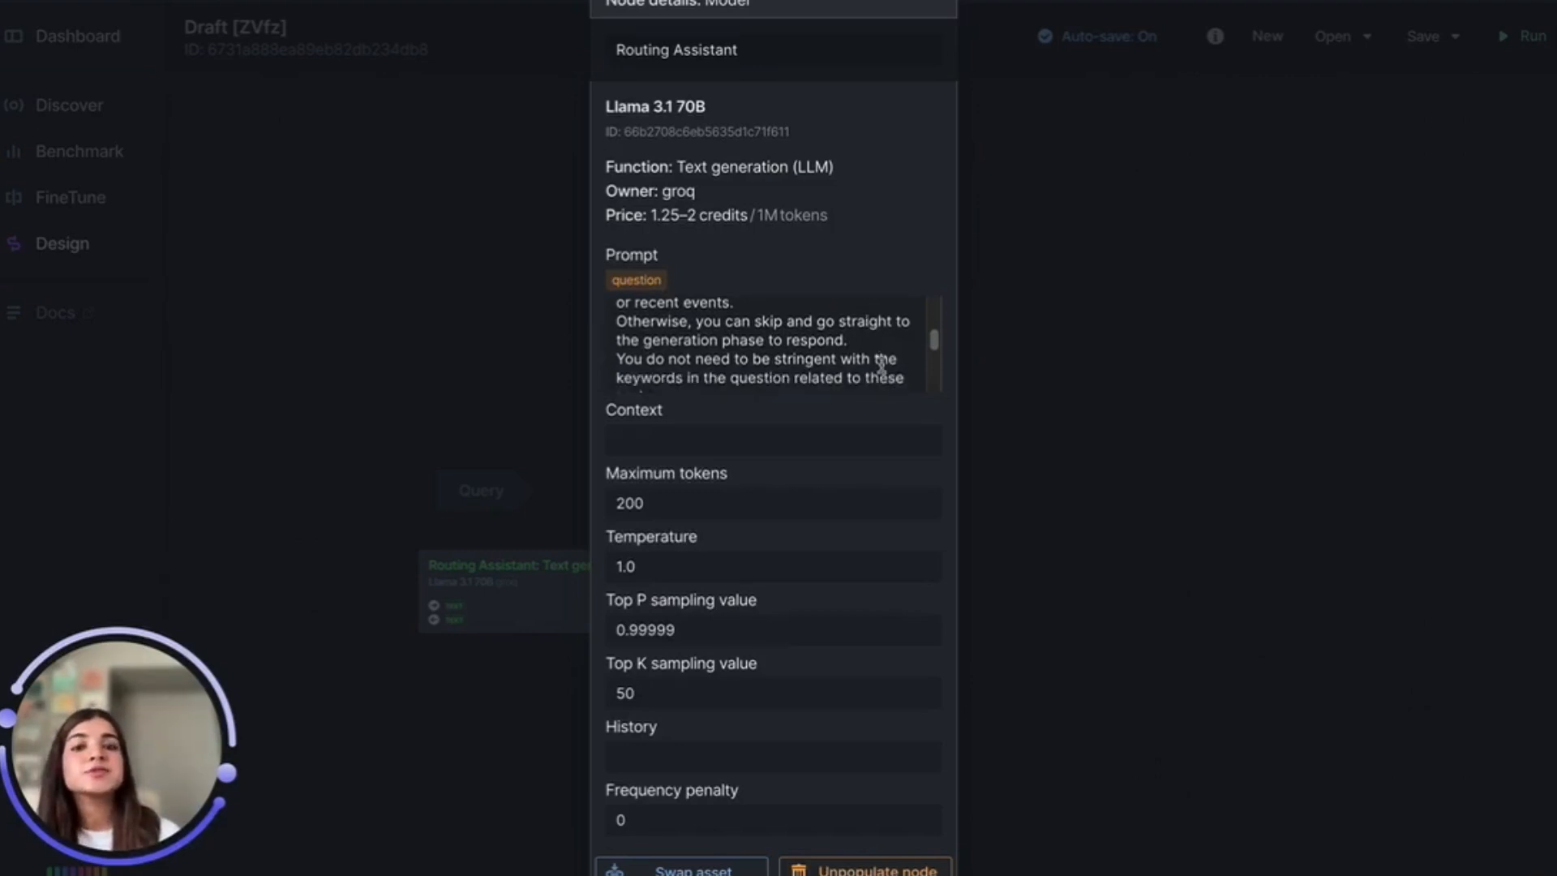
scroll(882, 365, down, 1)
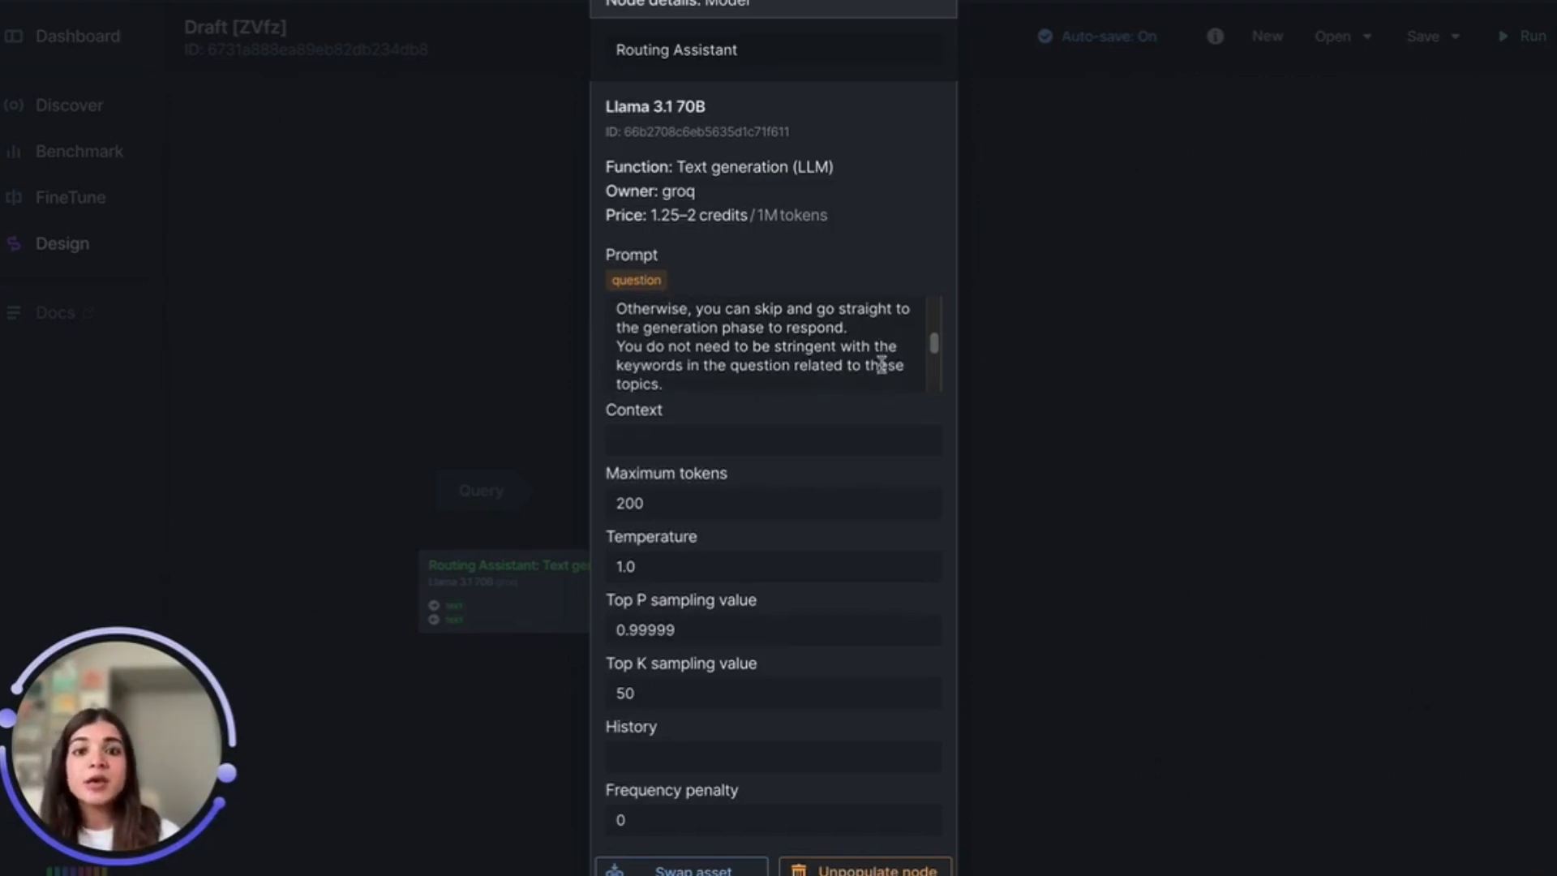
scroll(881, 364, down, 4)
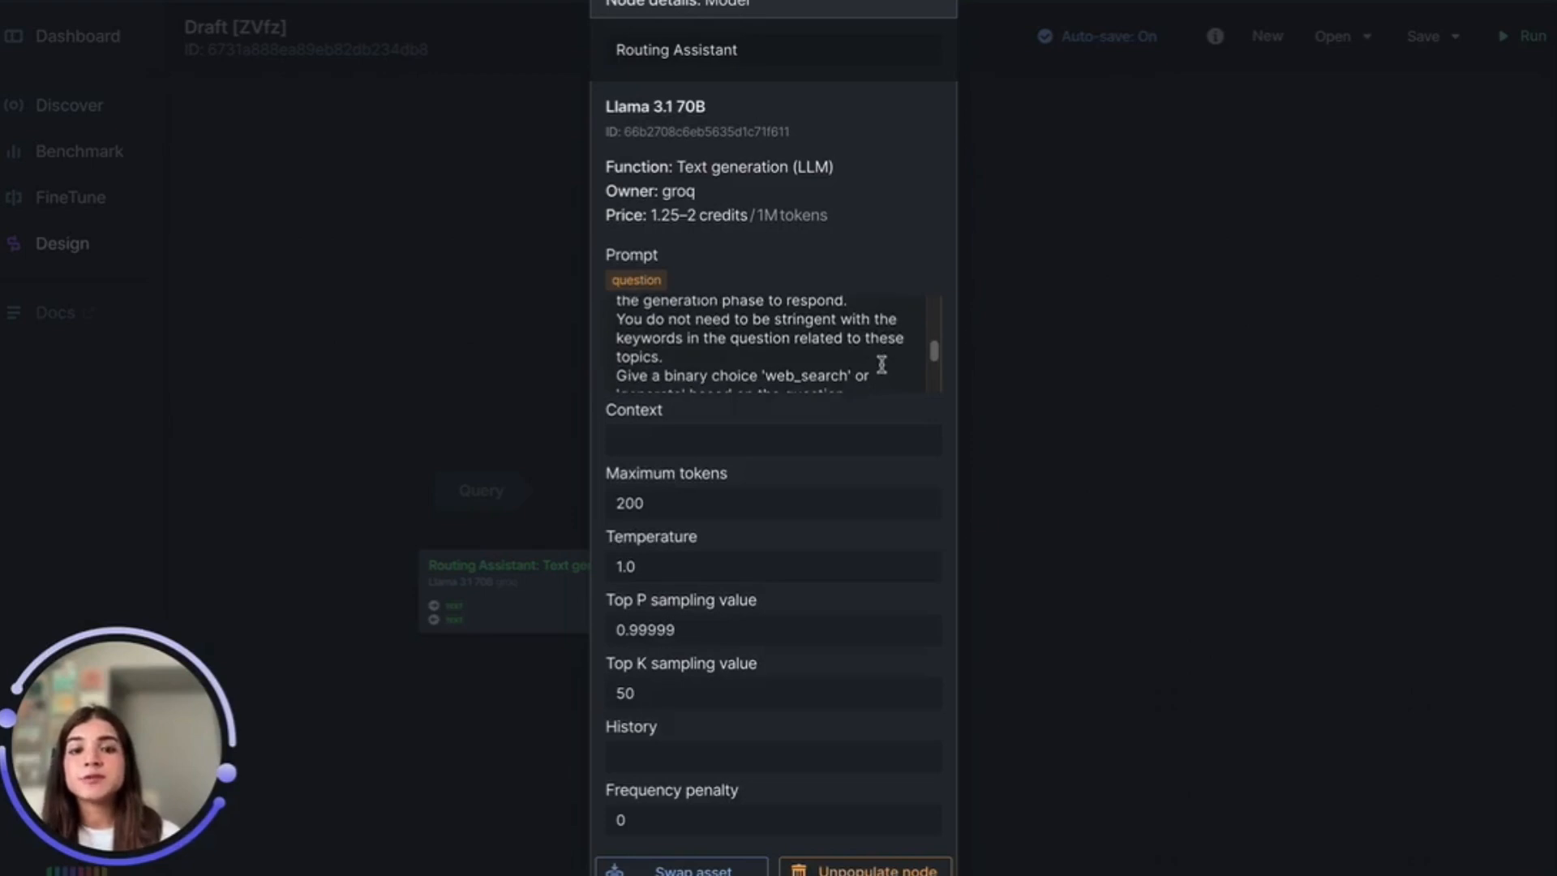
scroll(882, 364, down, 2)
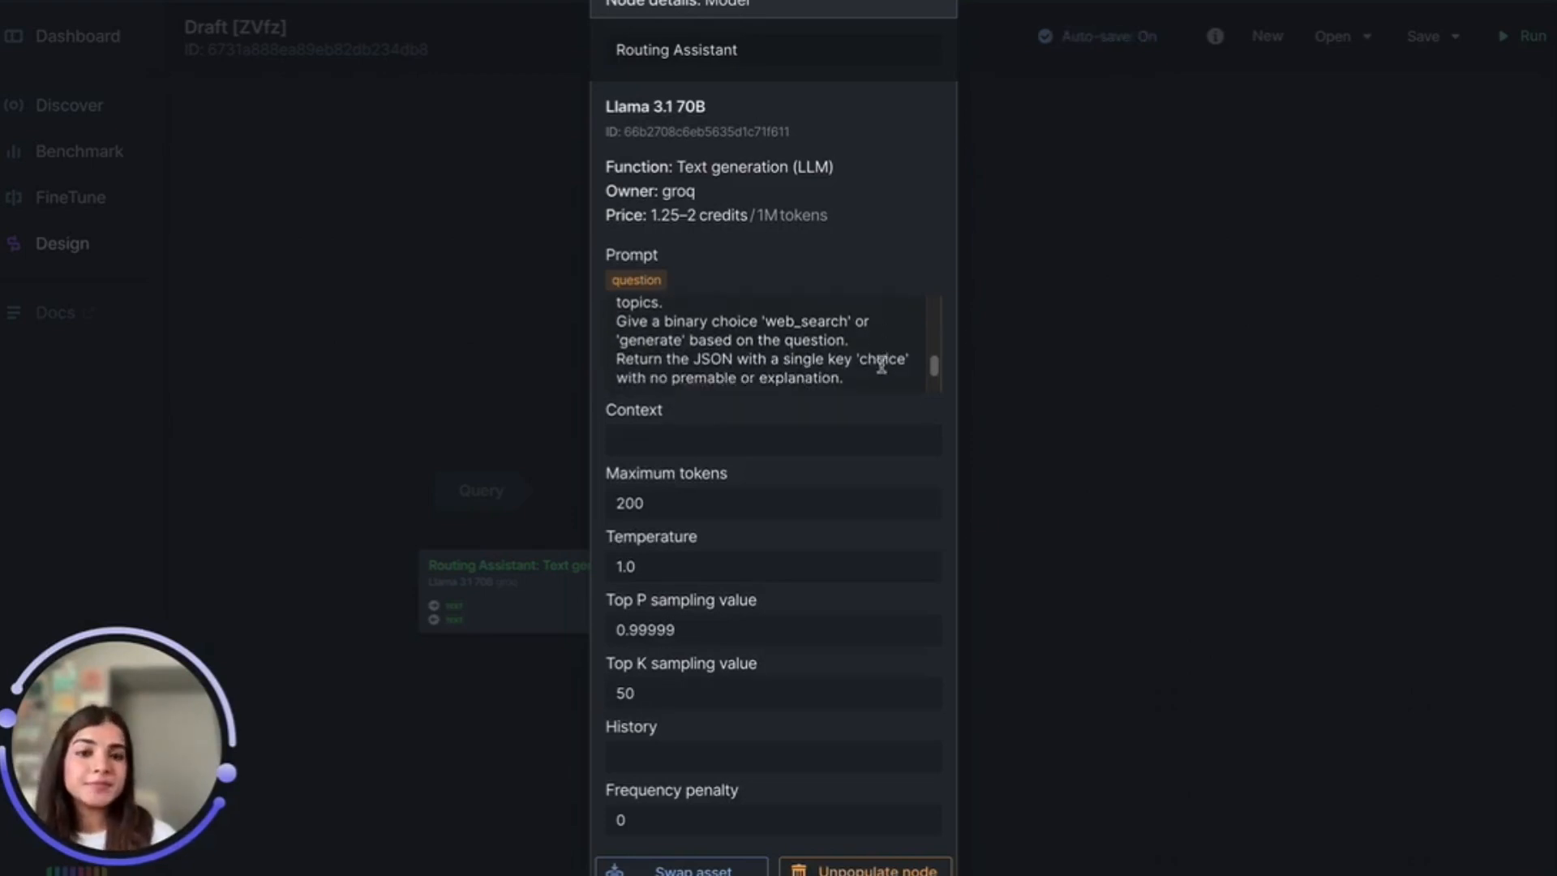
scroll(882, 365, down, 1)
scroll(881, 364, down, 1)
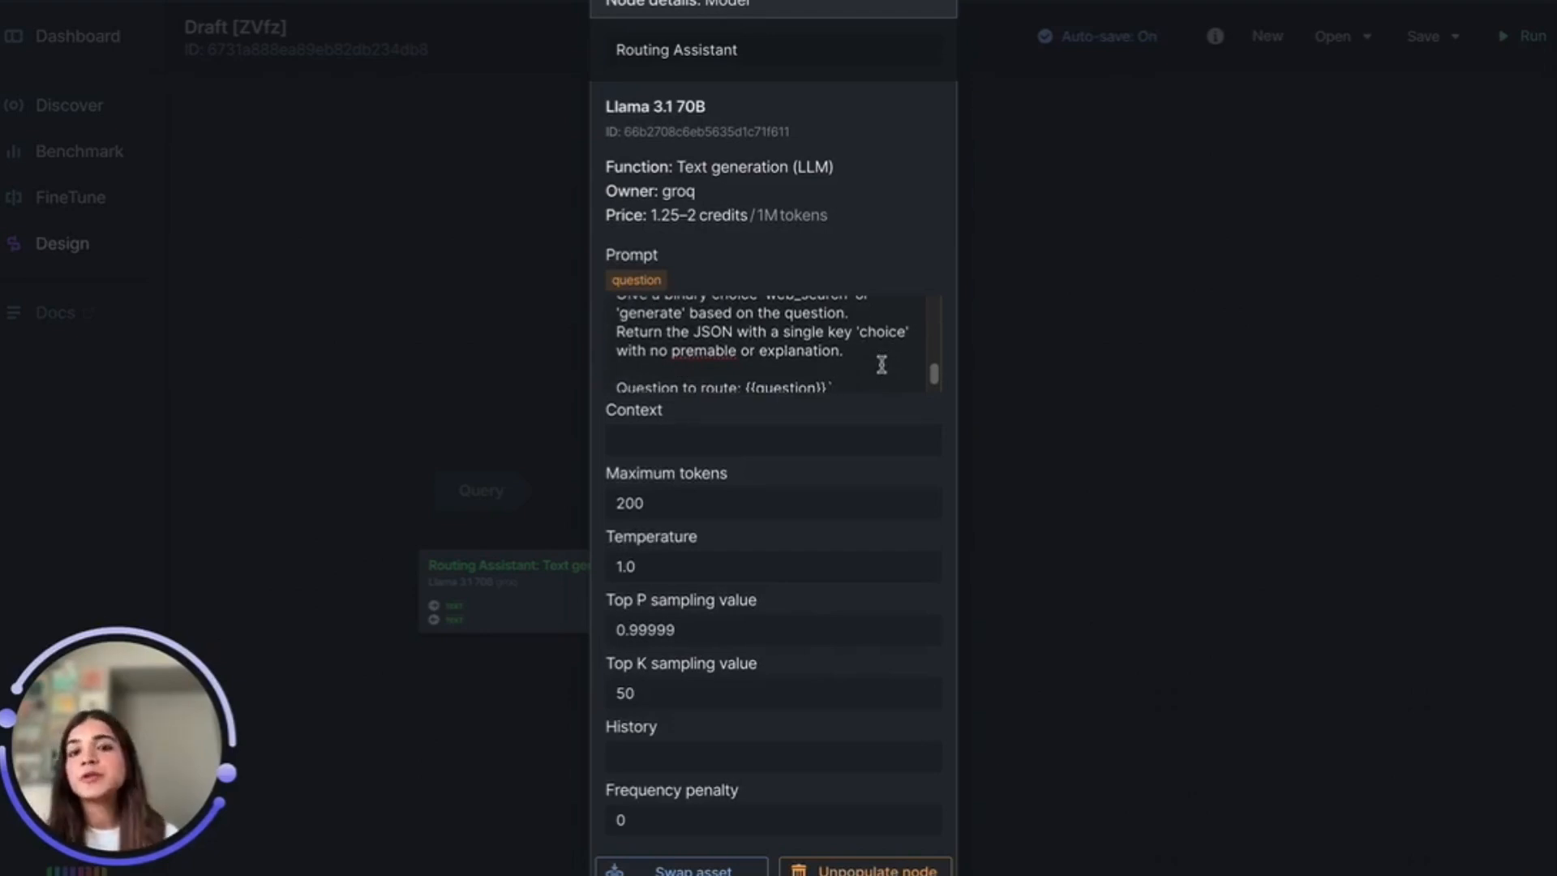
scroll(881, 364, down, 1)
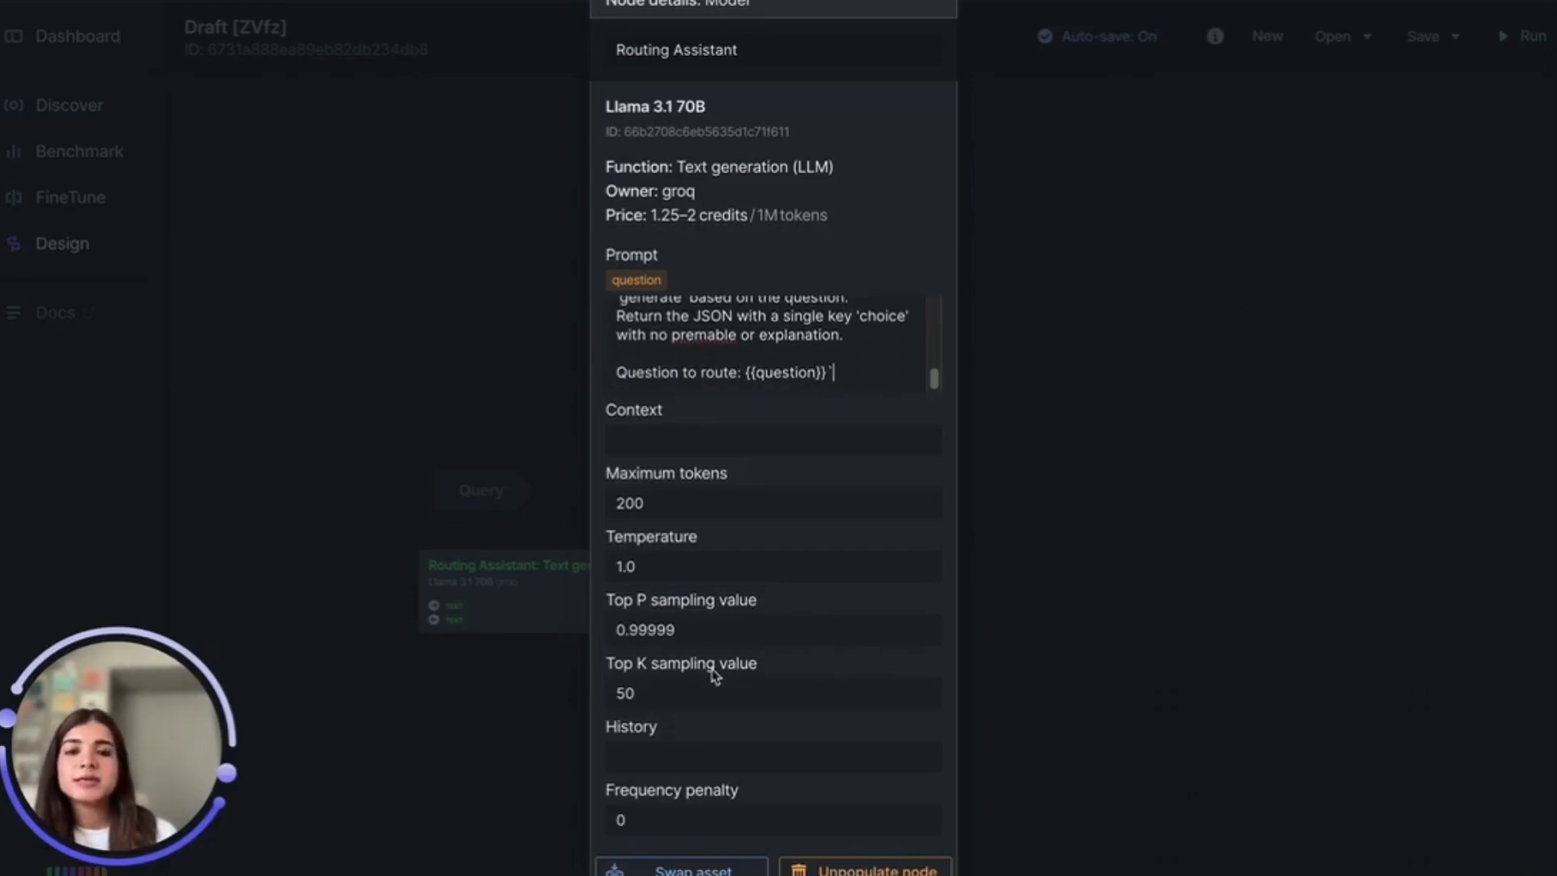
key(Escape)
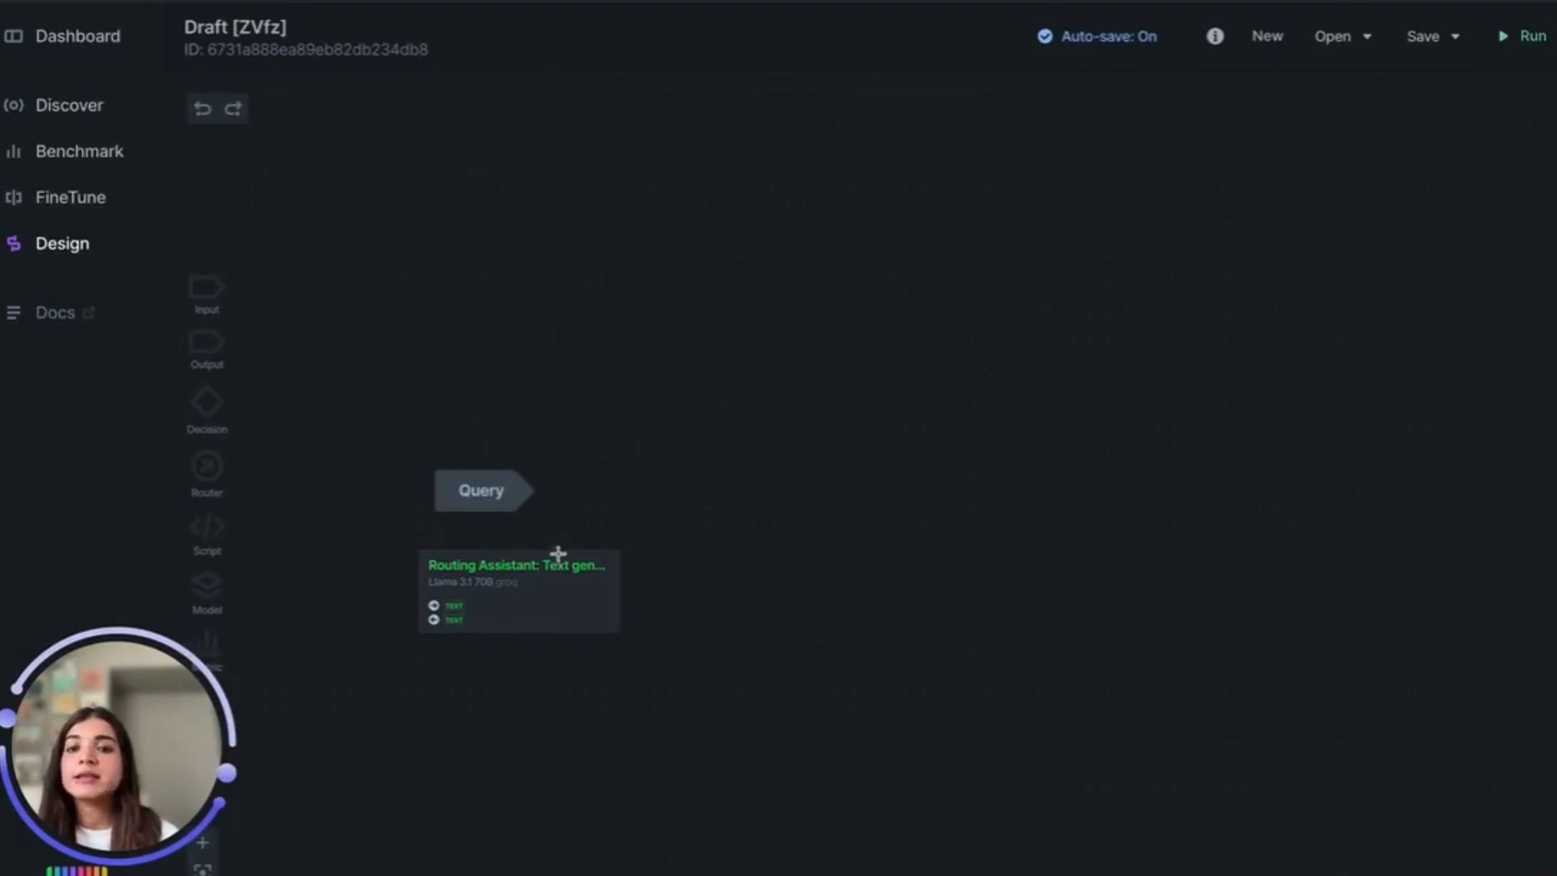
Connect Query to Routing Assistant with Input mapped to question, and move the Routing Assistant node farther from Query
drag(558, 553, 567, 556)
click(869, 452)
click(844, 839)
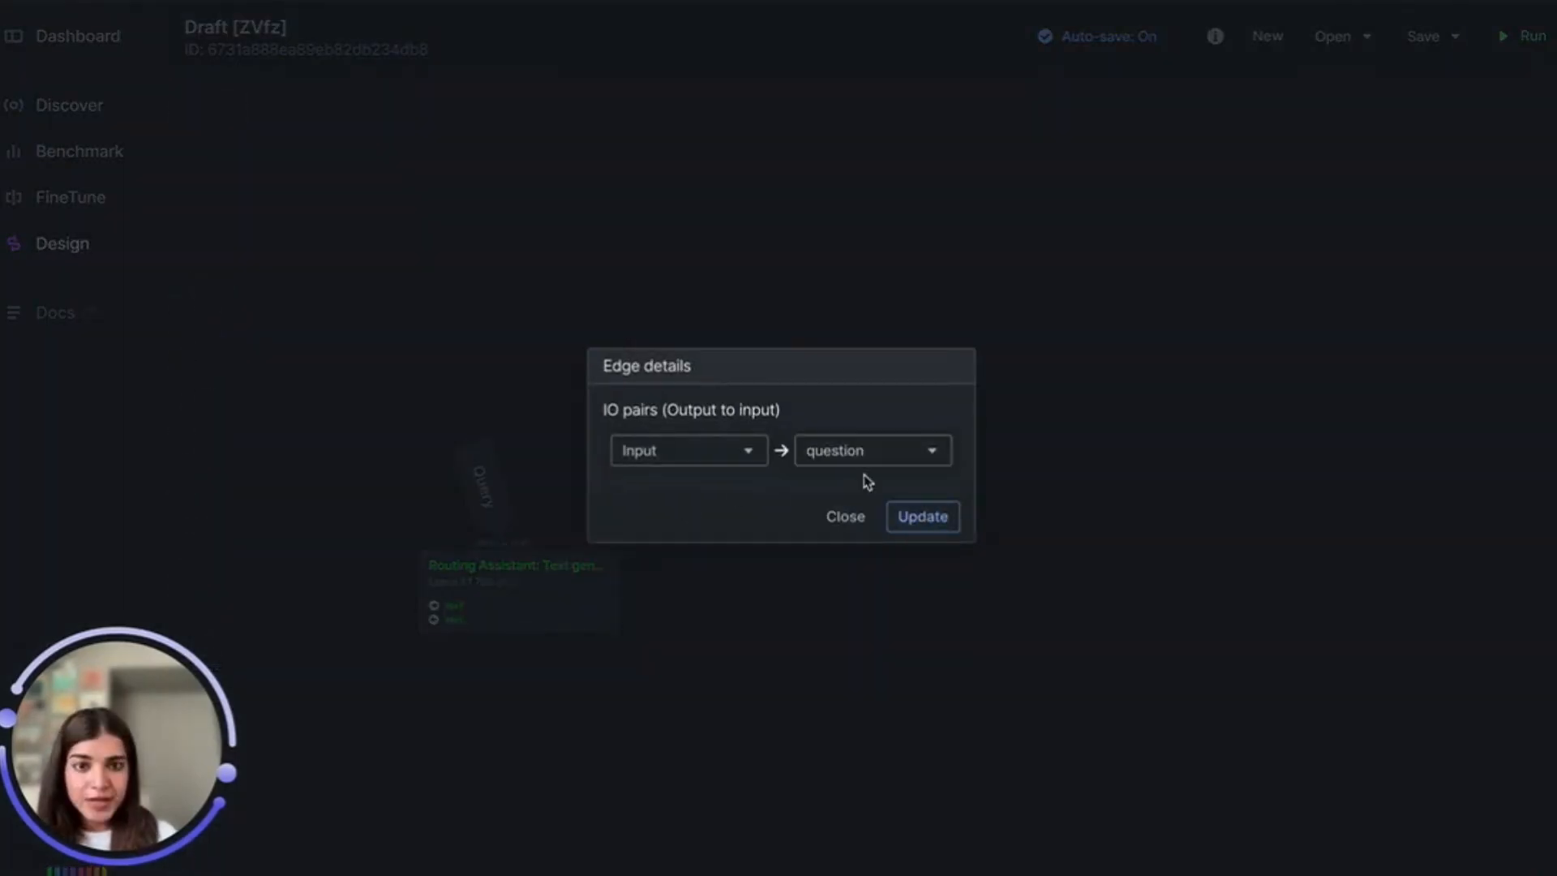
click(898, 514)
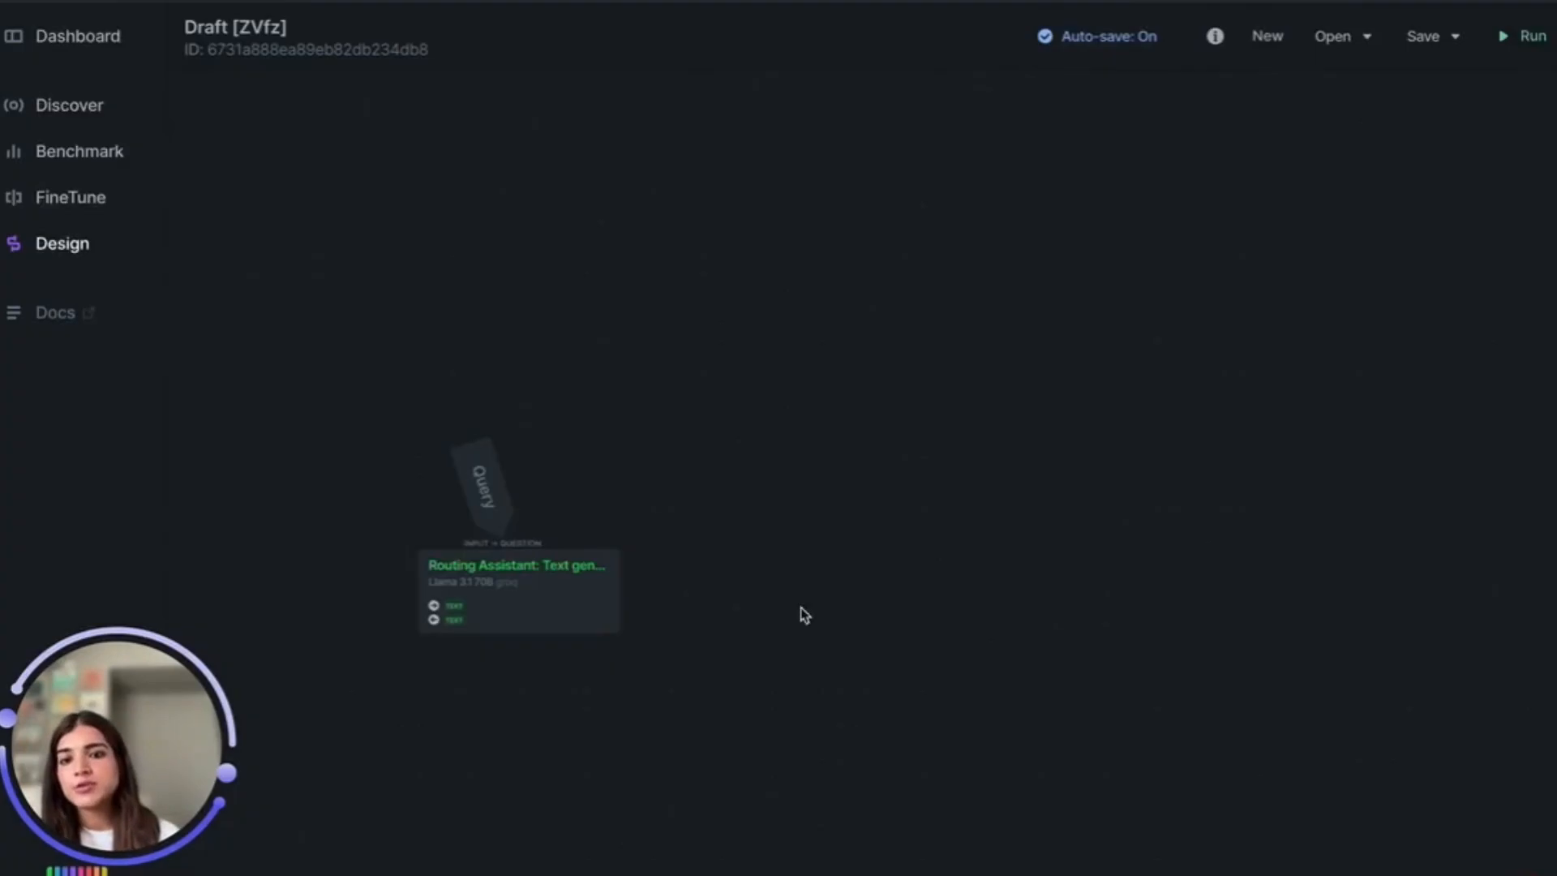
drag(596, 637, 594, 619)
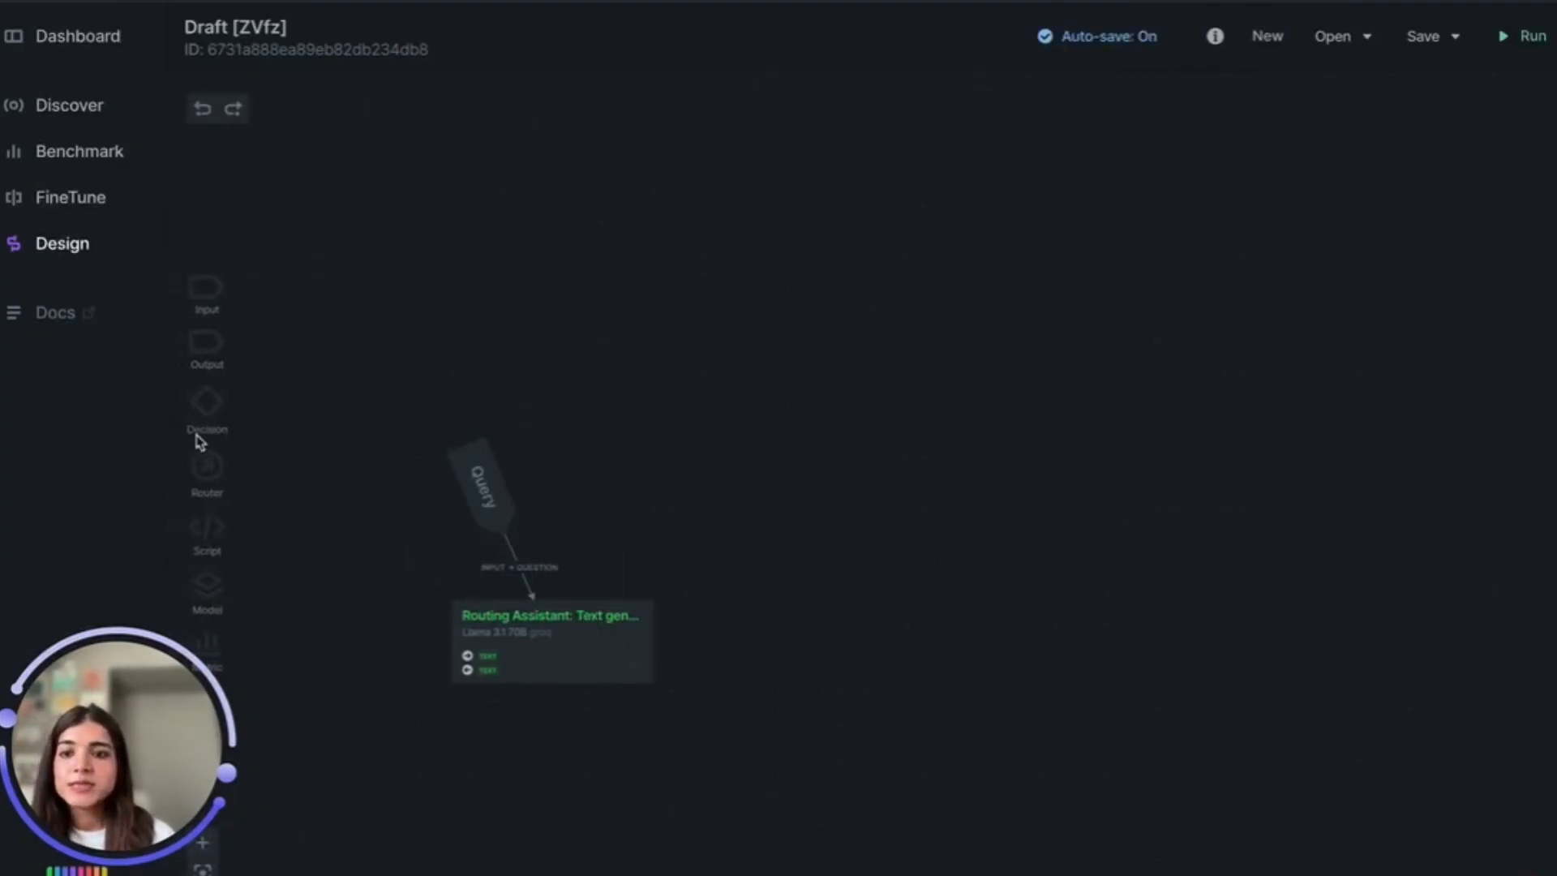
Add a decision node beside Routing Assistant and name it Decision Node
drag(209, 405, 773, 643)
double_click(773, 644)
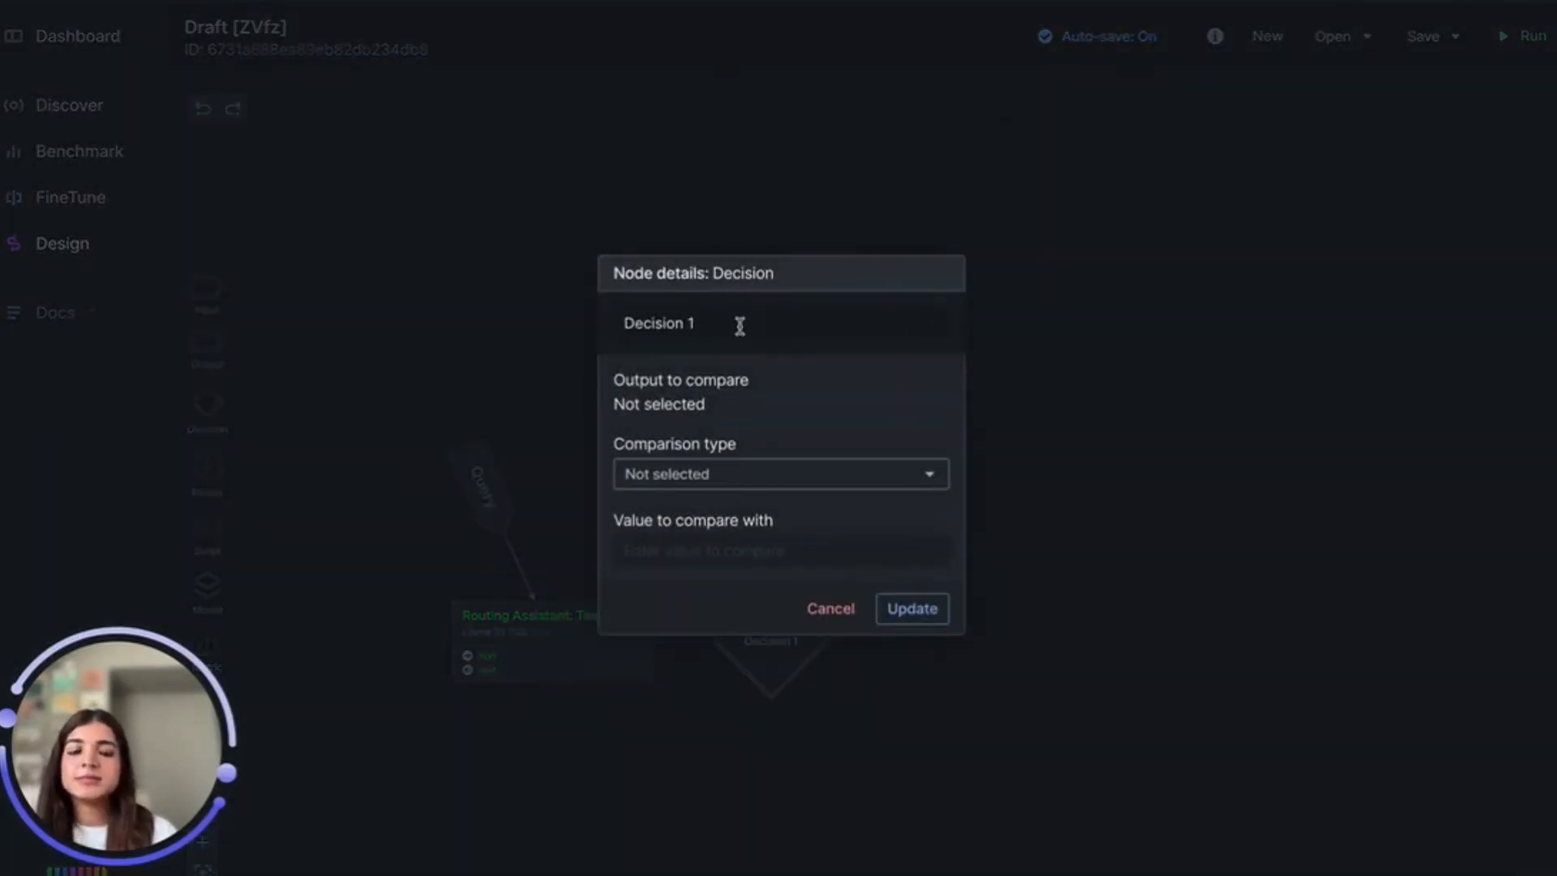
key(BackSpace)
key(BackSpace)
text(N)
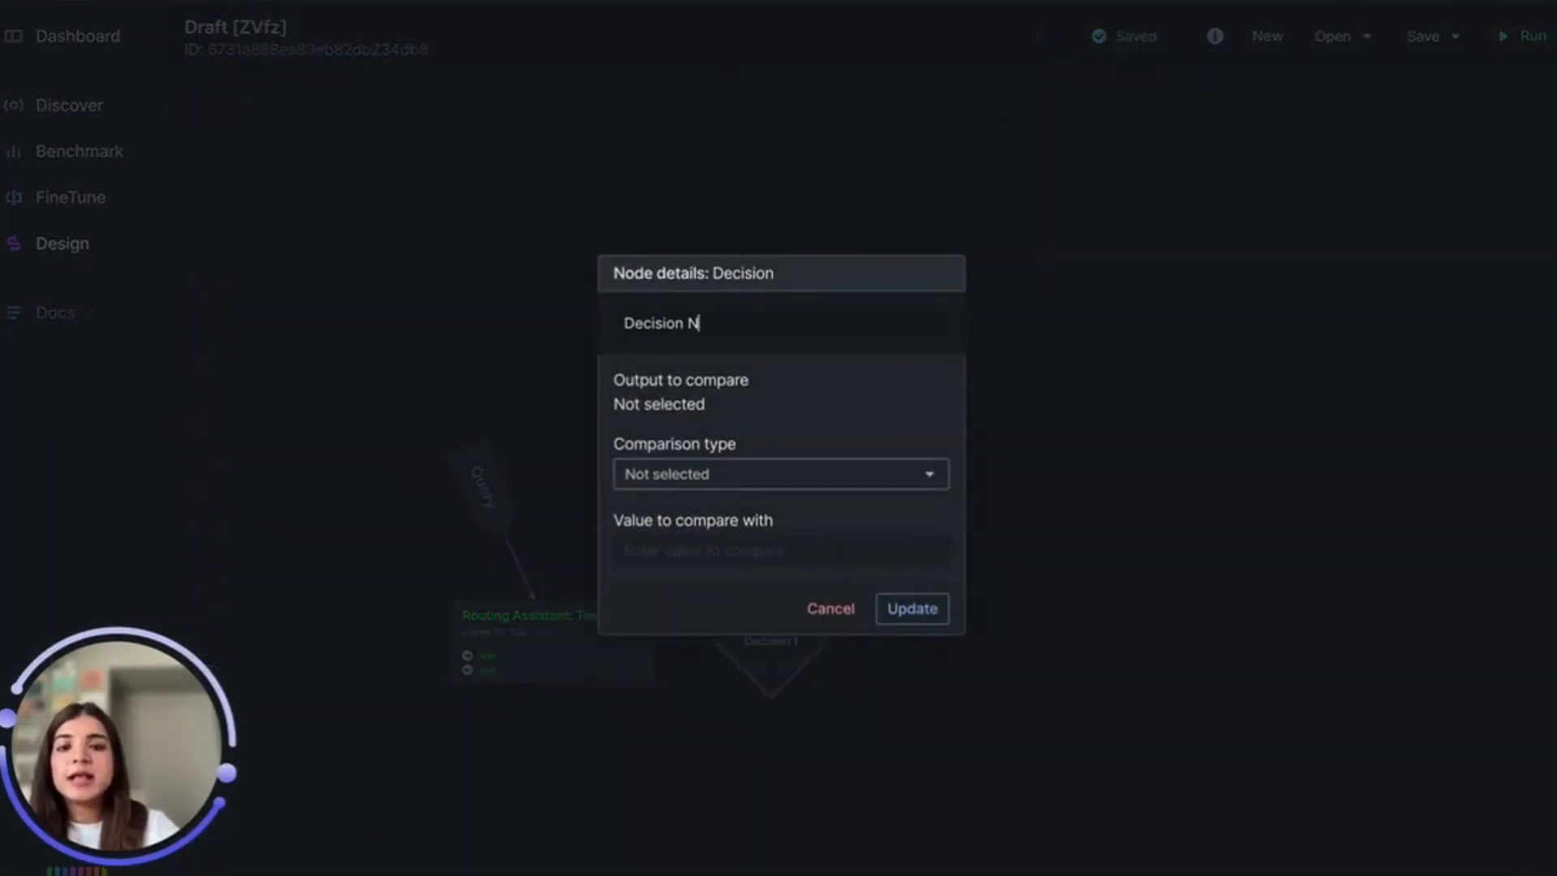
text(ode)
Set Decision Node's comparison type to Equal and its value to compare with to {"choice": "web_search"}
click(814, 478)
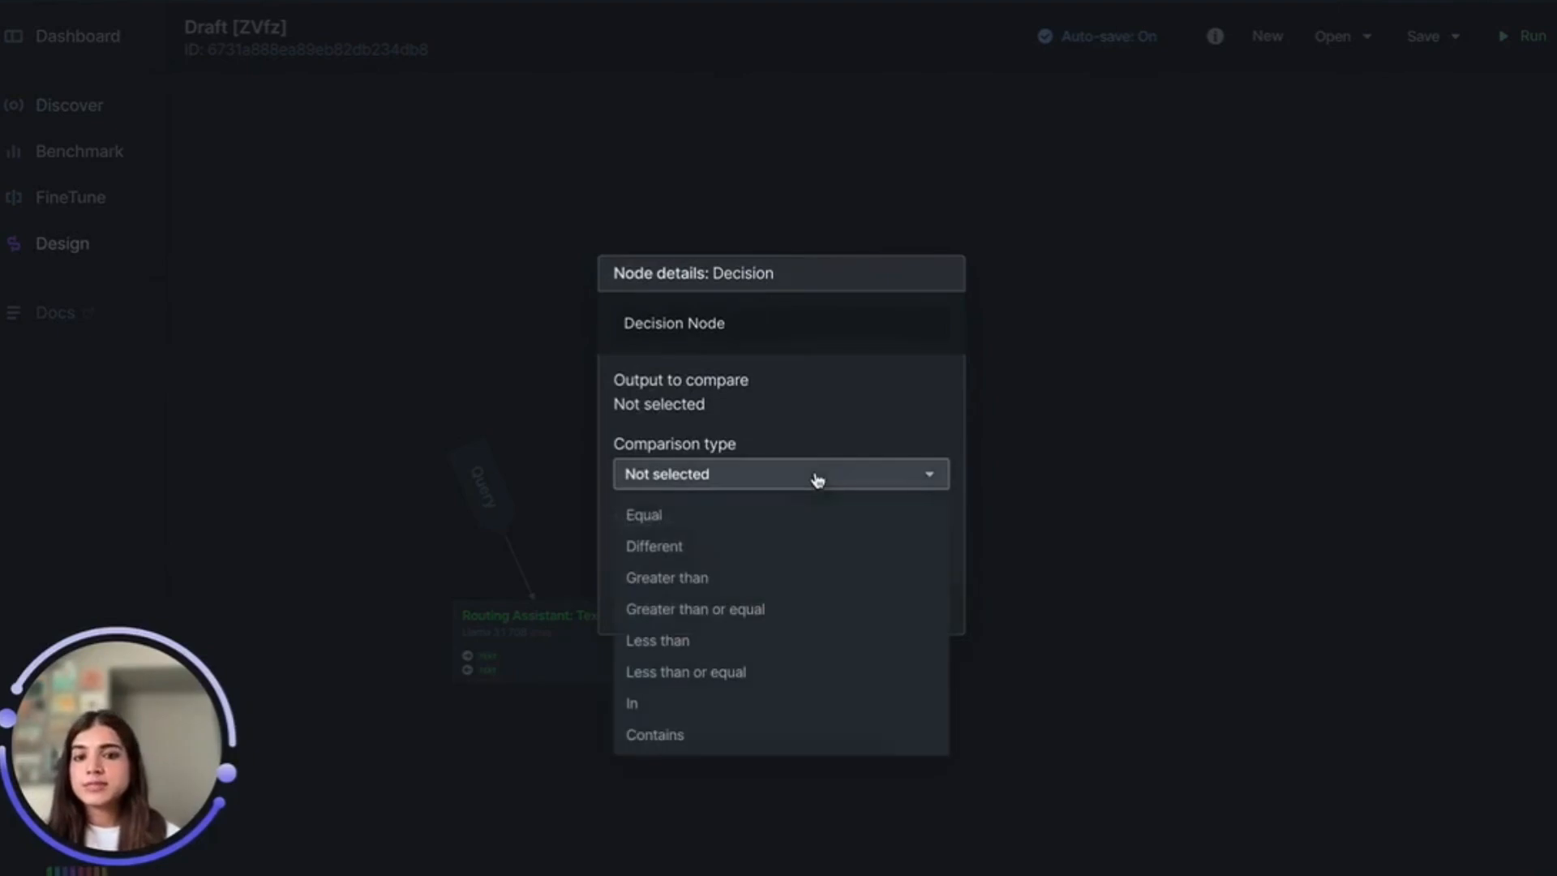
click(784, 519)
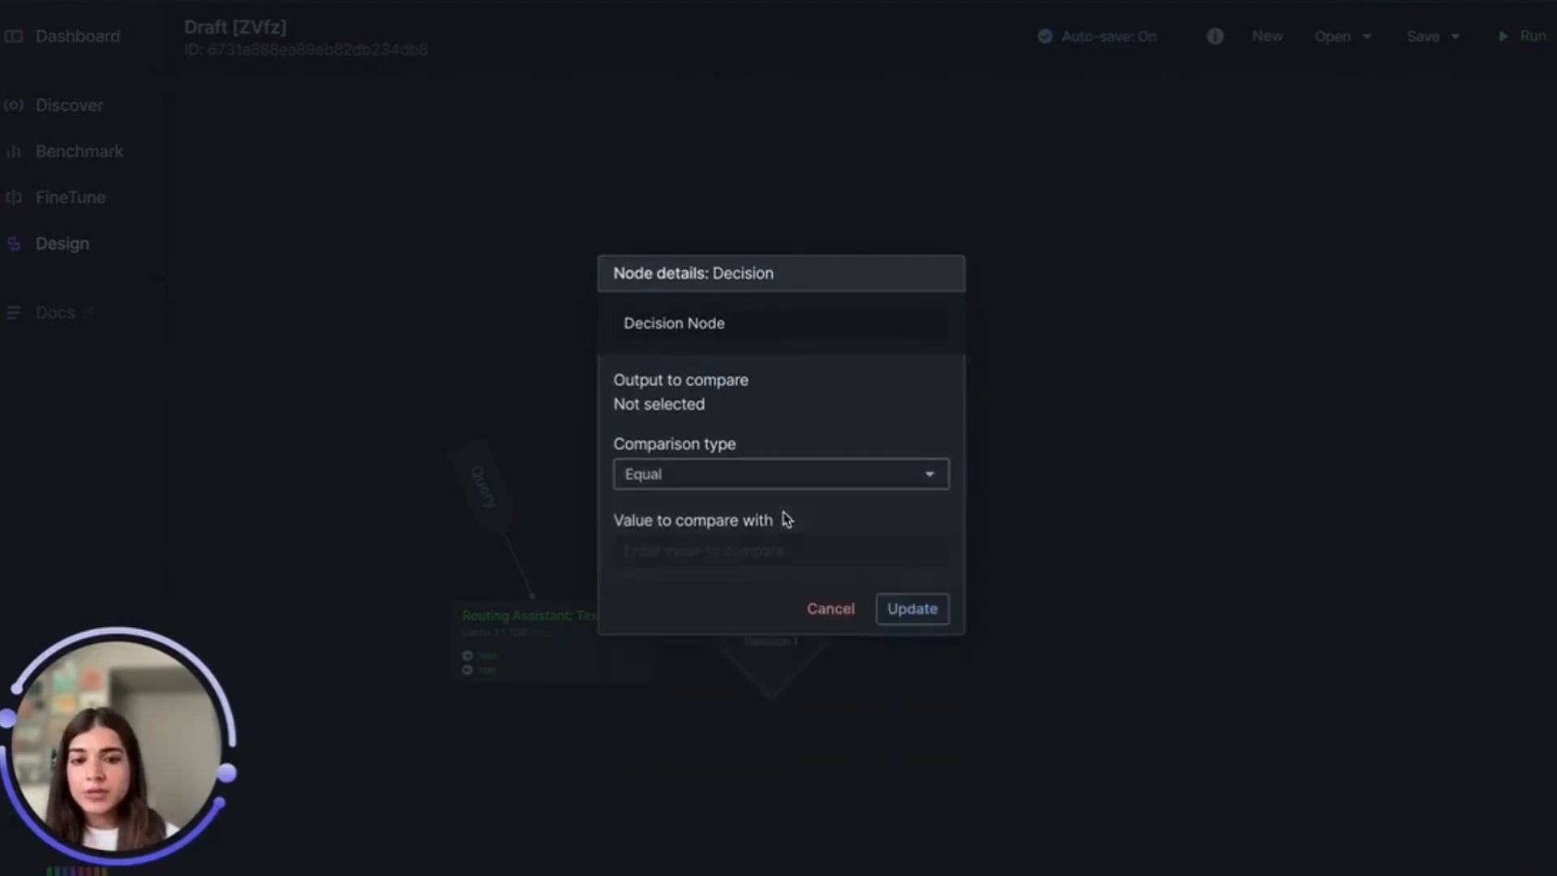
click(838, 558)
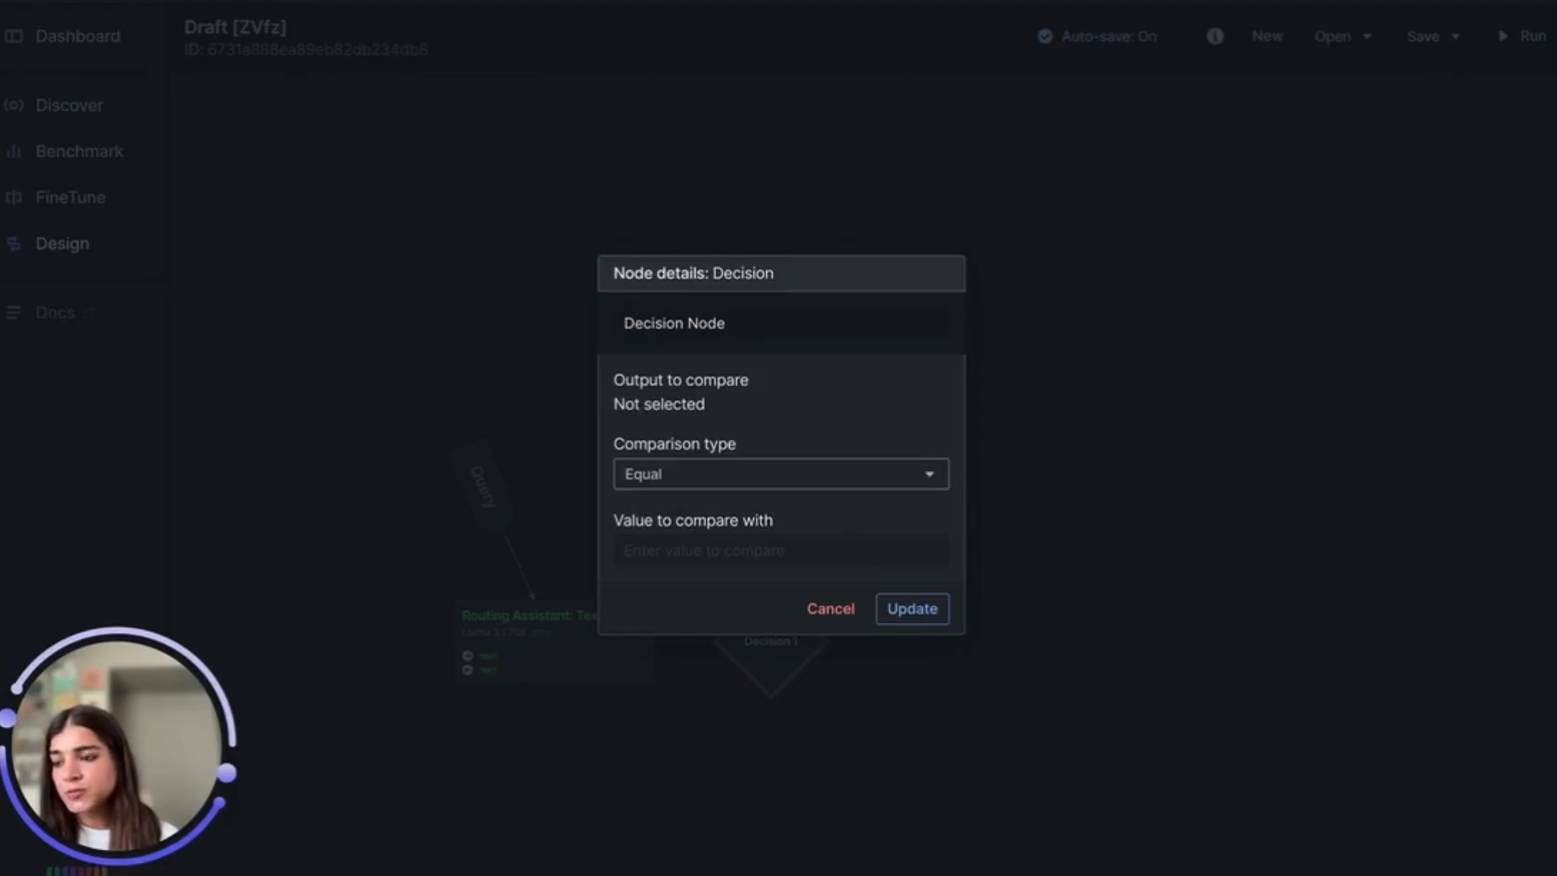
click(741, 546)
text({"choice": "web_search"})
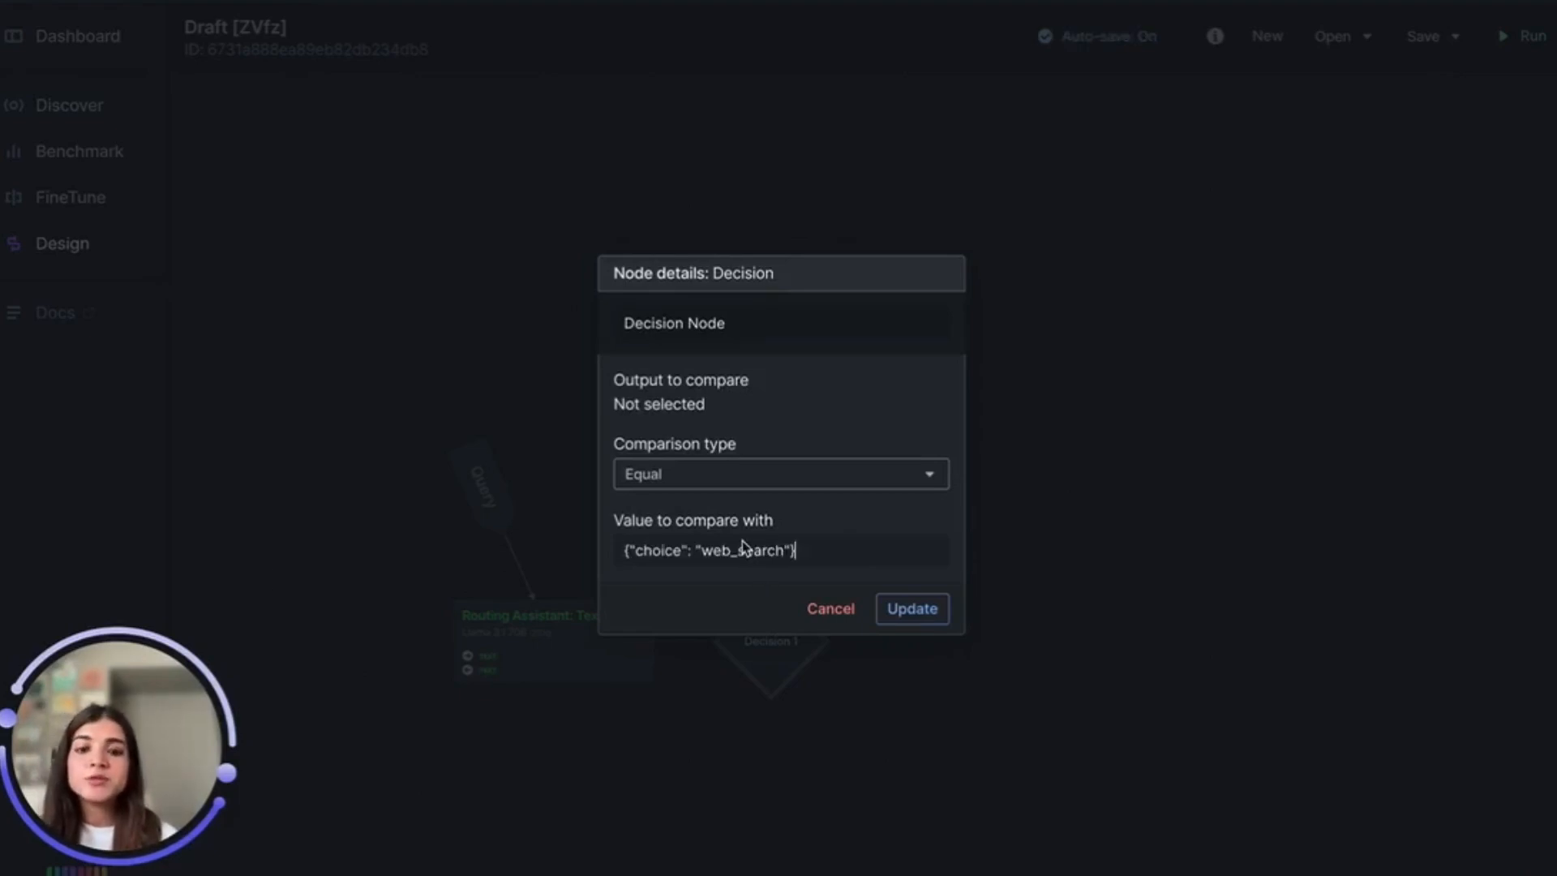
click(909, 612)
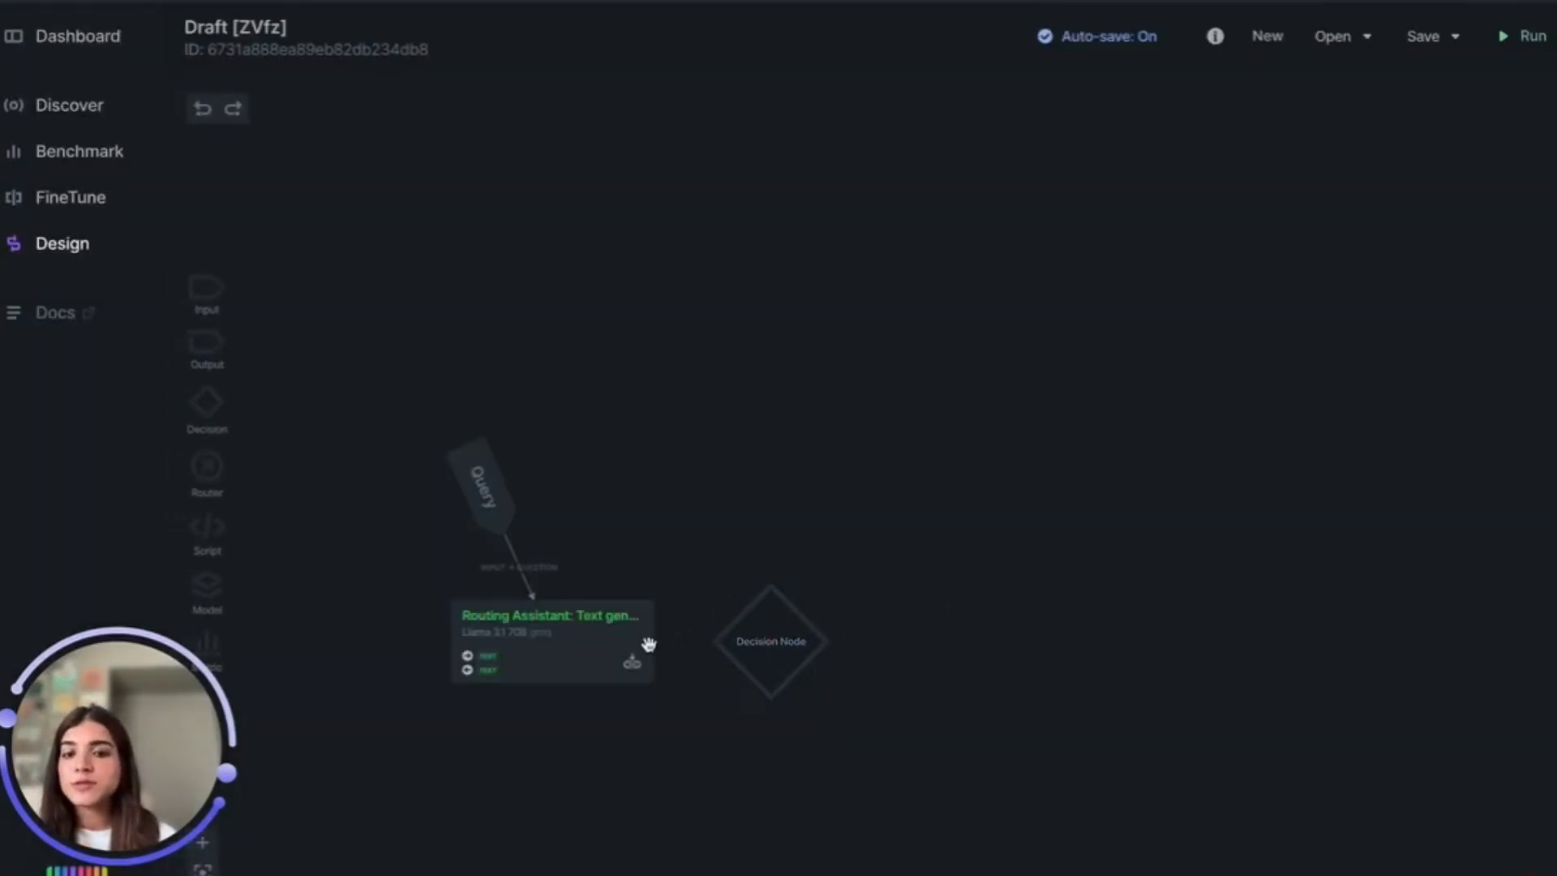
Connect Routing Assistant to Decision Node with Data mapped to Comparison, and link Query to Decision Node's Passthrough
drag(651, 647, 729, 645)
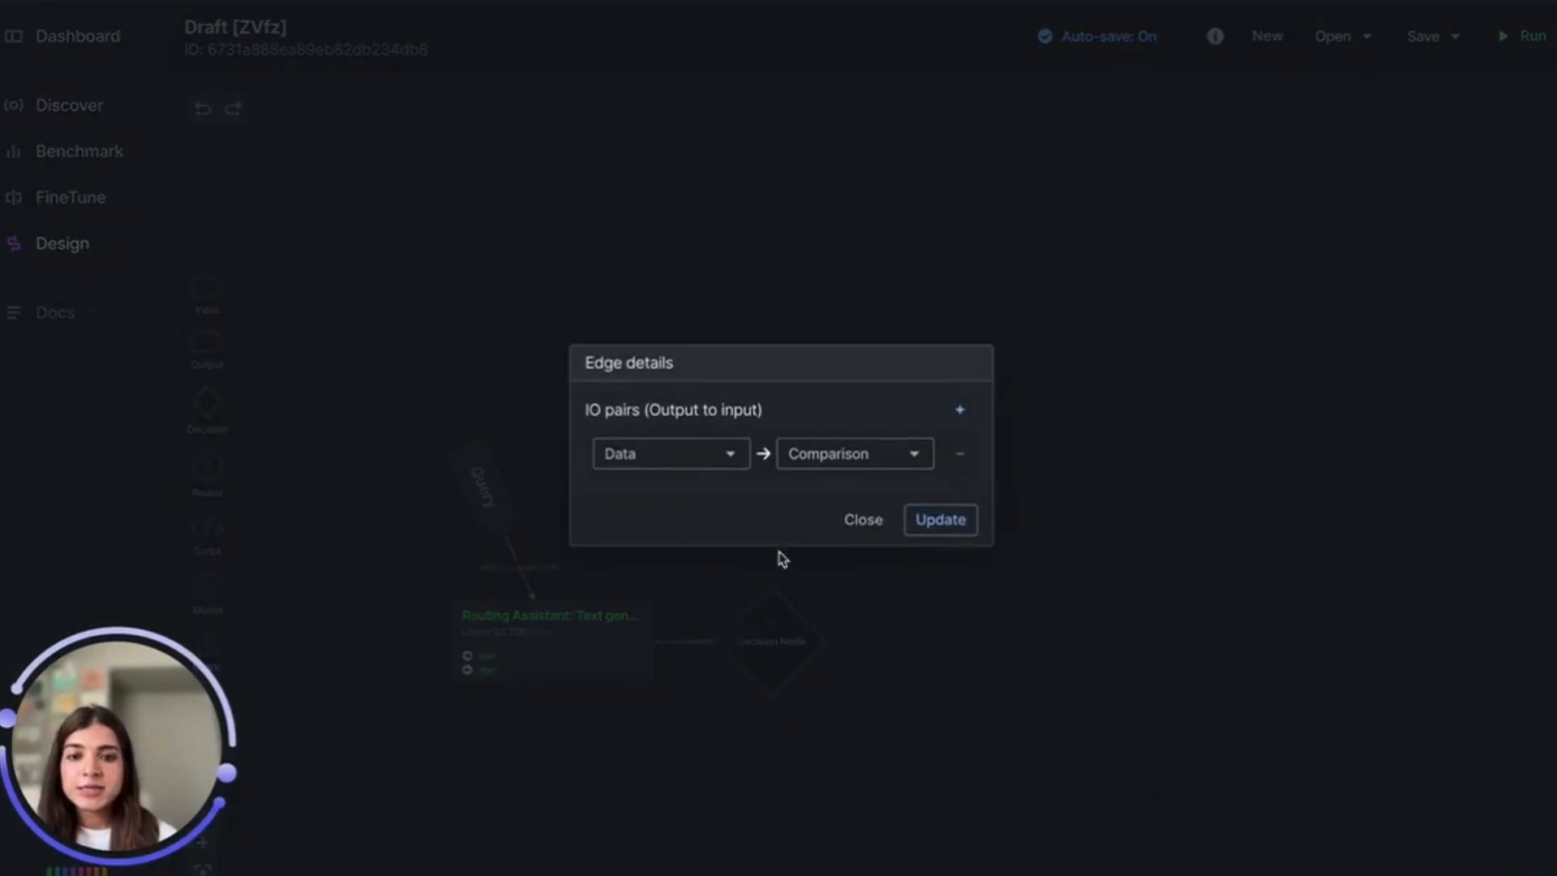
click(932, 525)
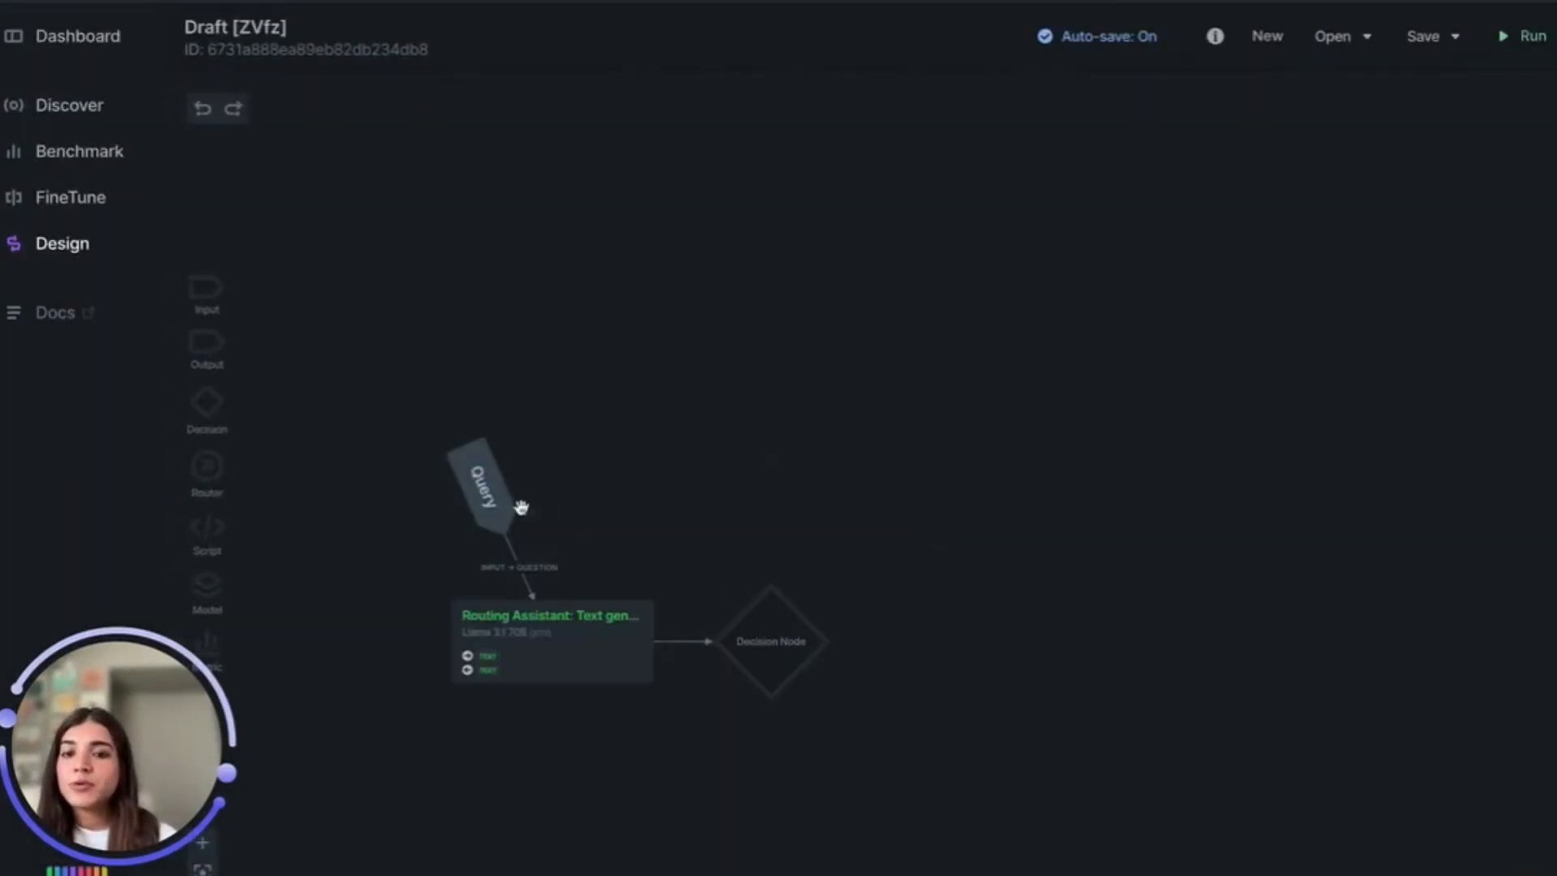
drag(521, 507, 751, 615)
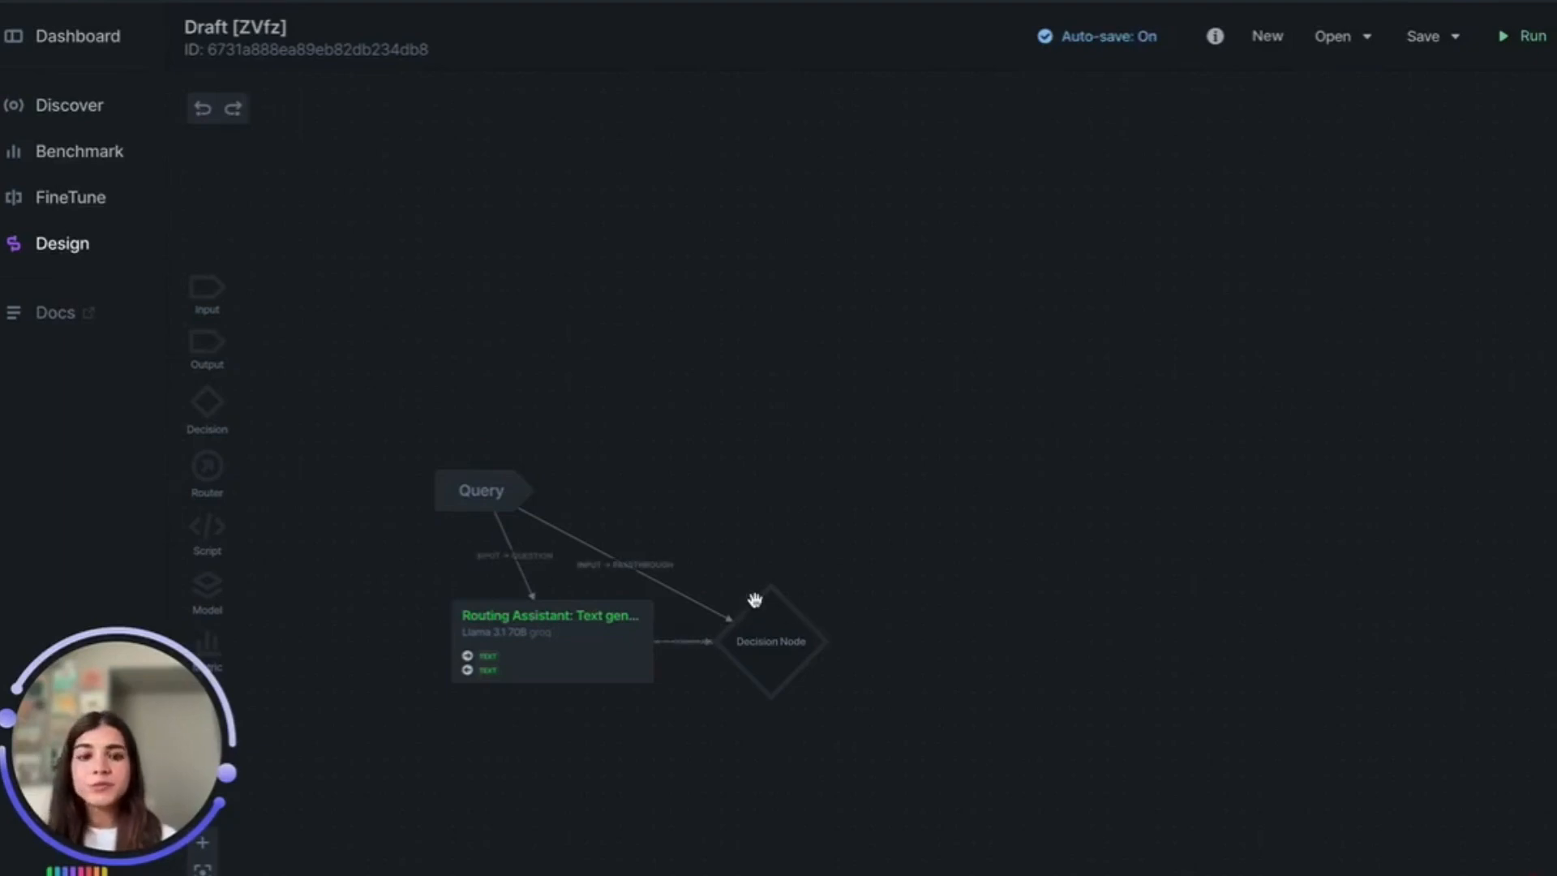
Add a model node below Decision Node and name it Answer Generator
drag(638, 498, 694, 421)
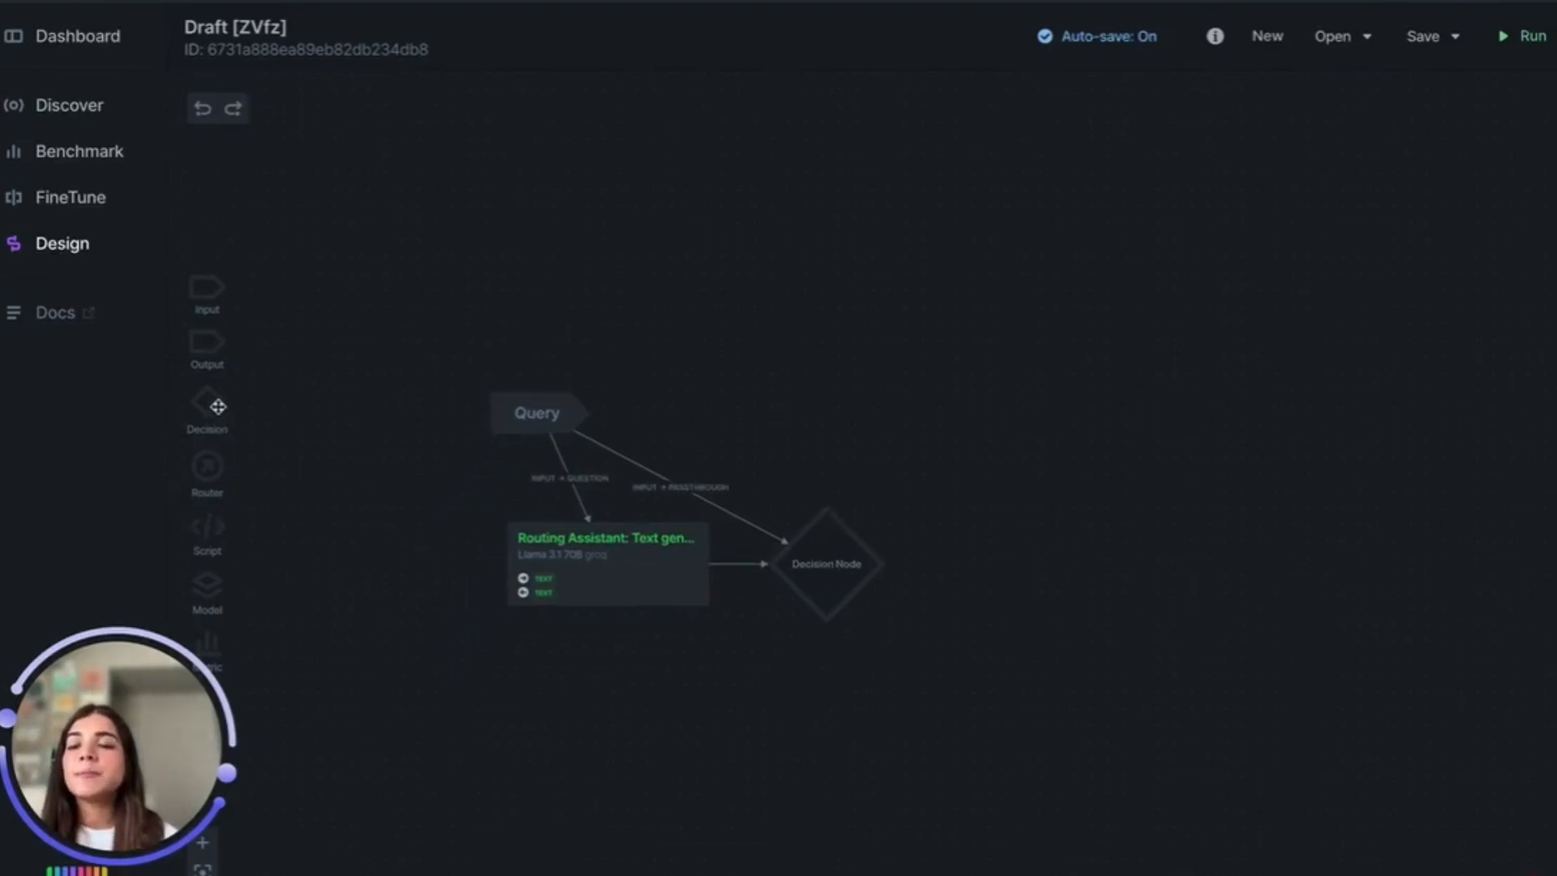
drag(204, 577, 584, 668)
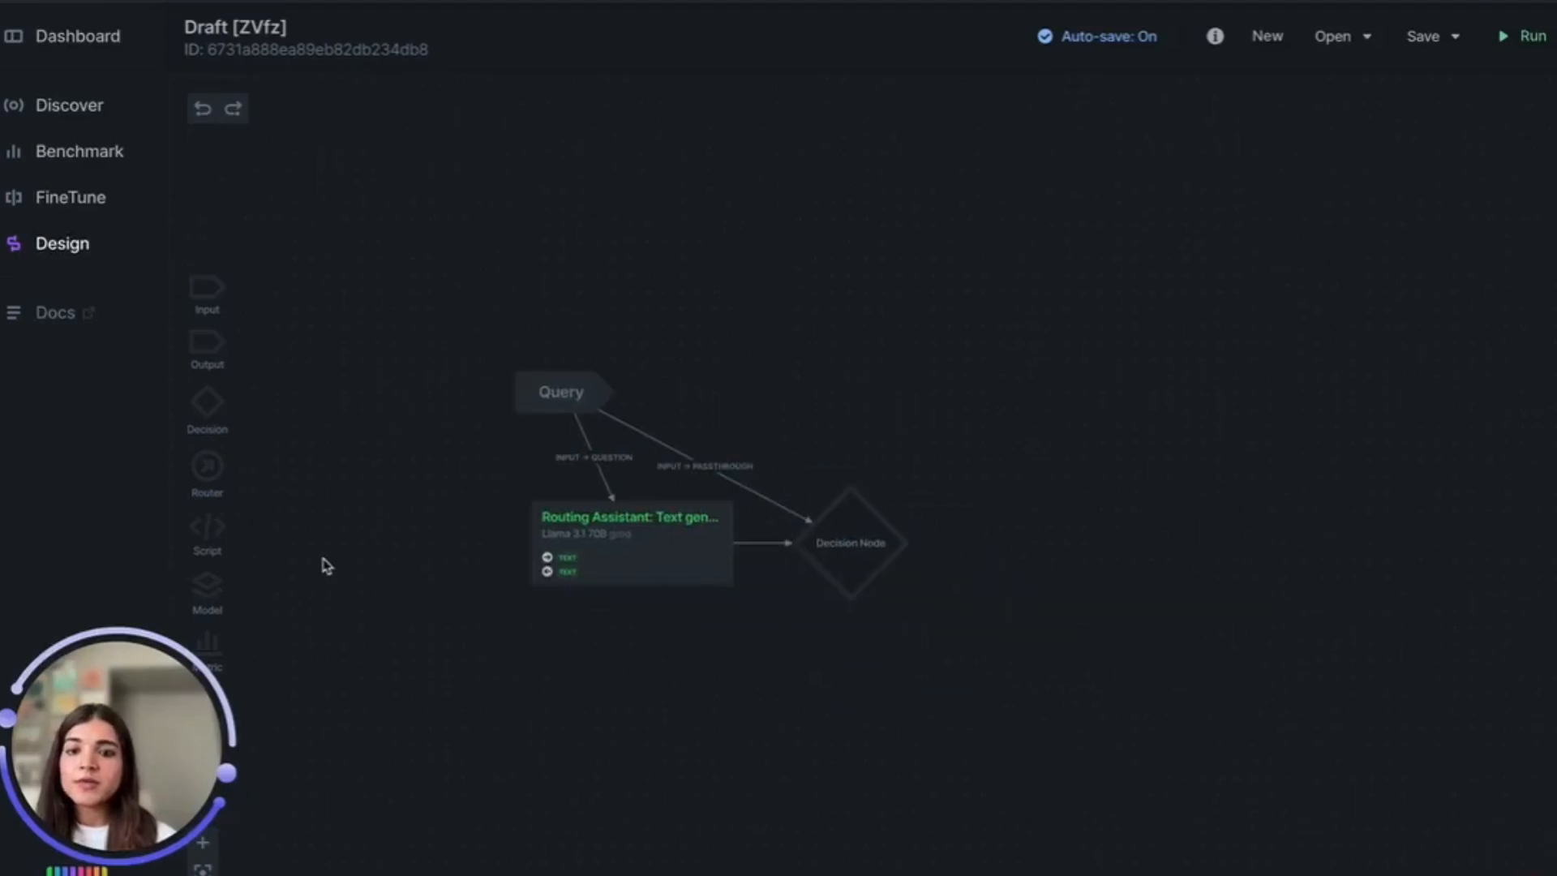
key(BackSpace)
key(BackSpace)
key(BackSpace)
key(BackSpace)
key(BackSpace)
key(BackSpace)
key(BackSpace)
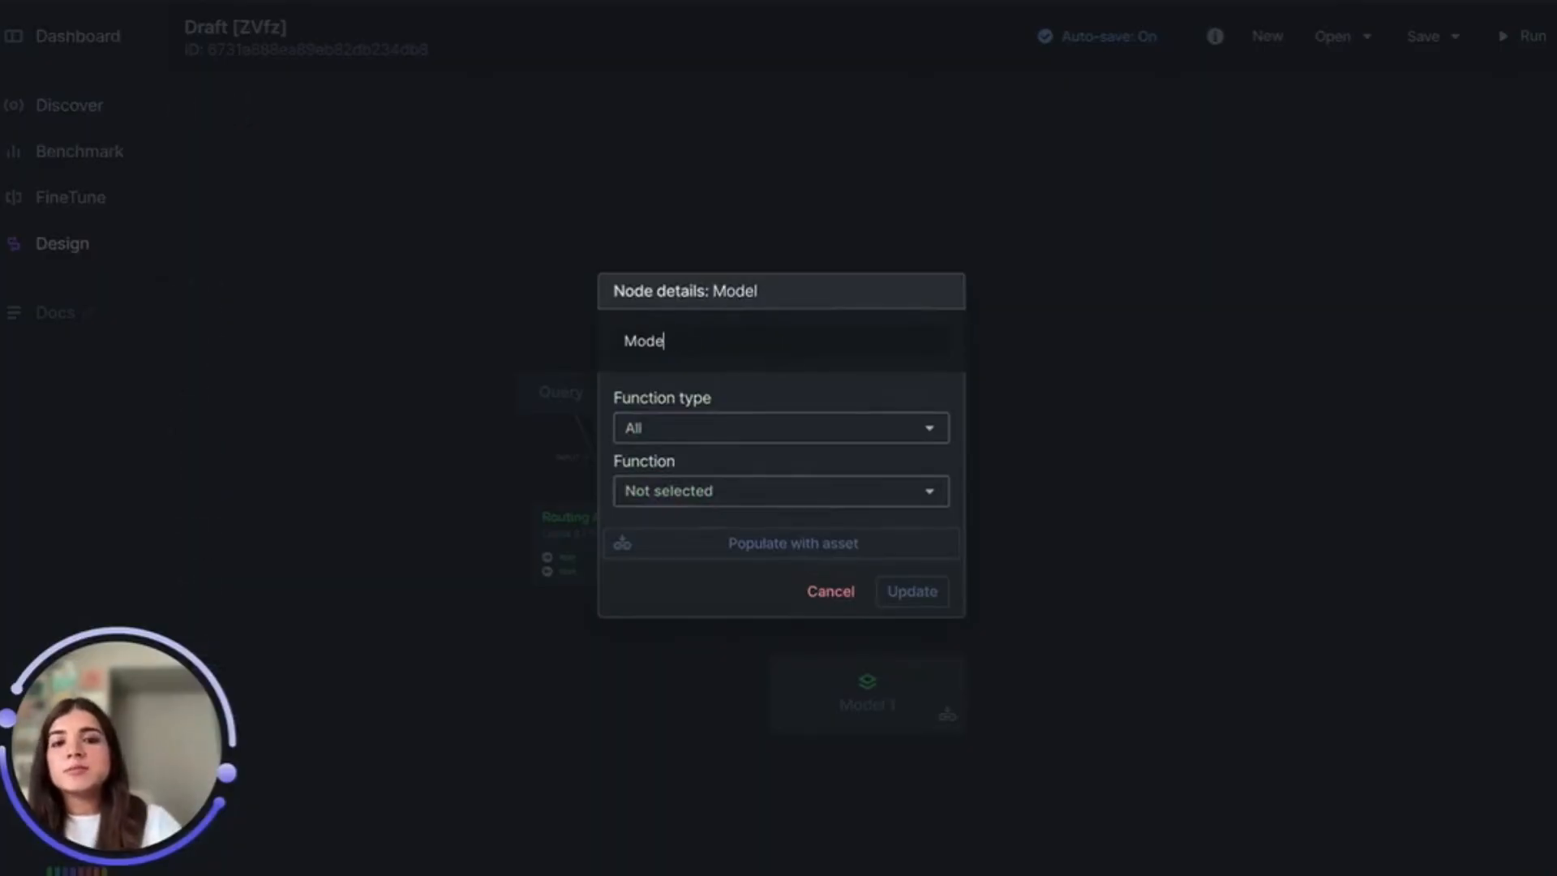
text(Answe)
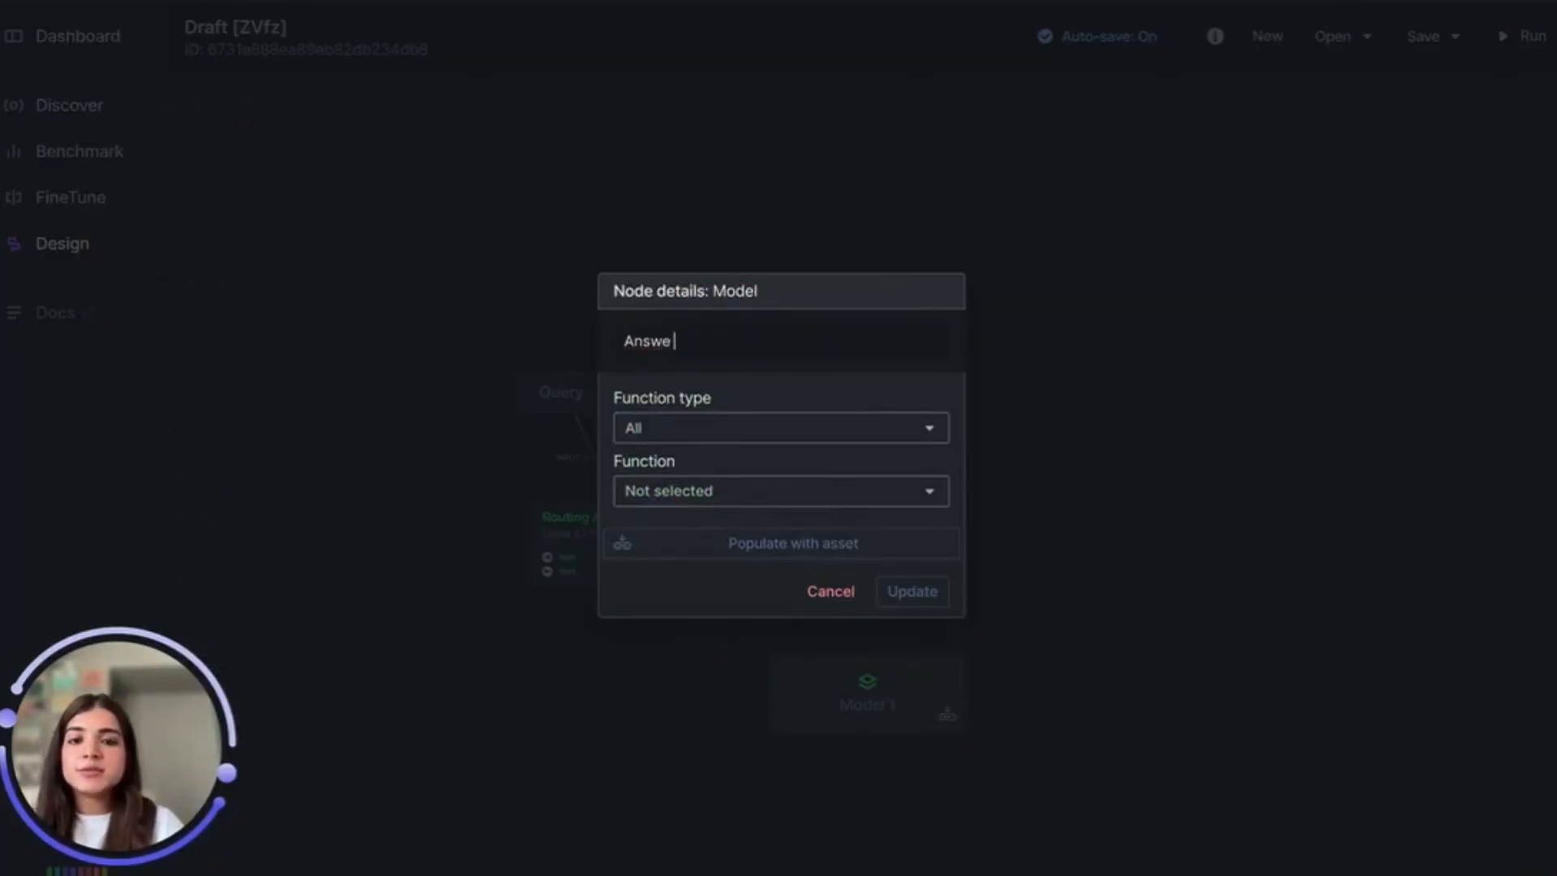
text(N)
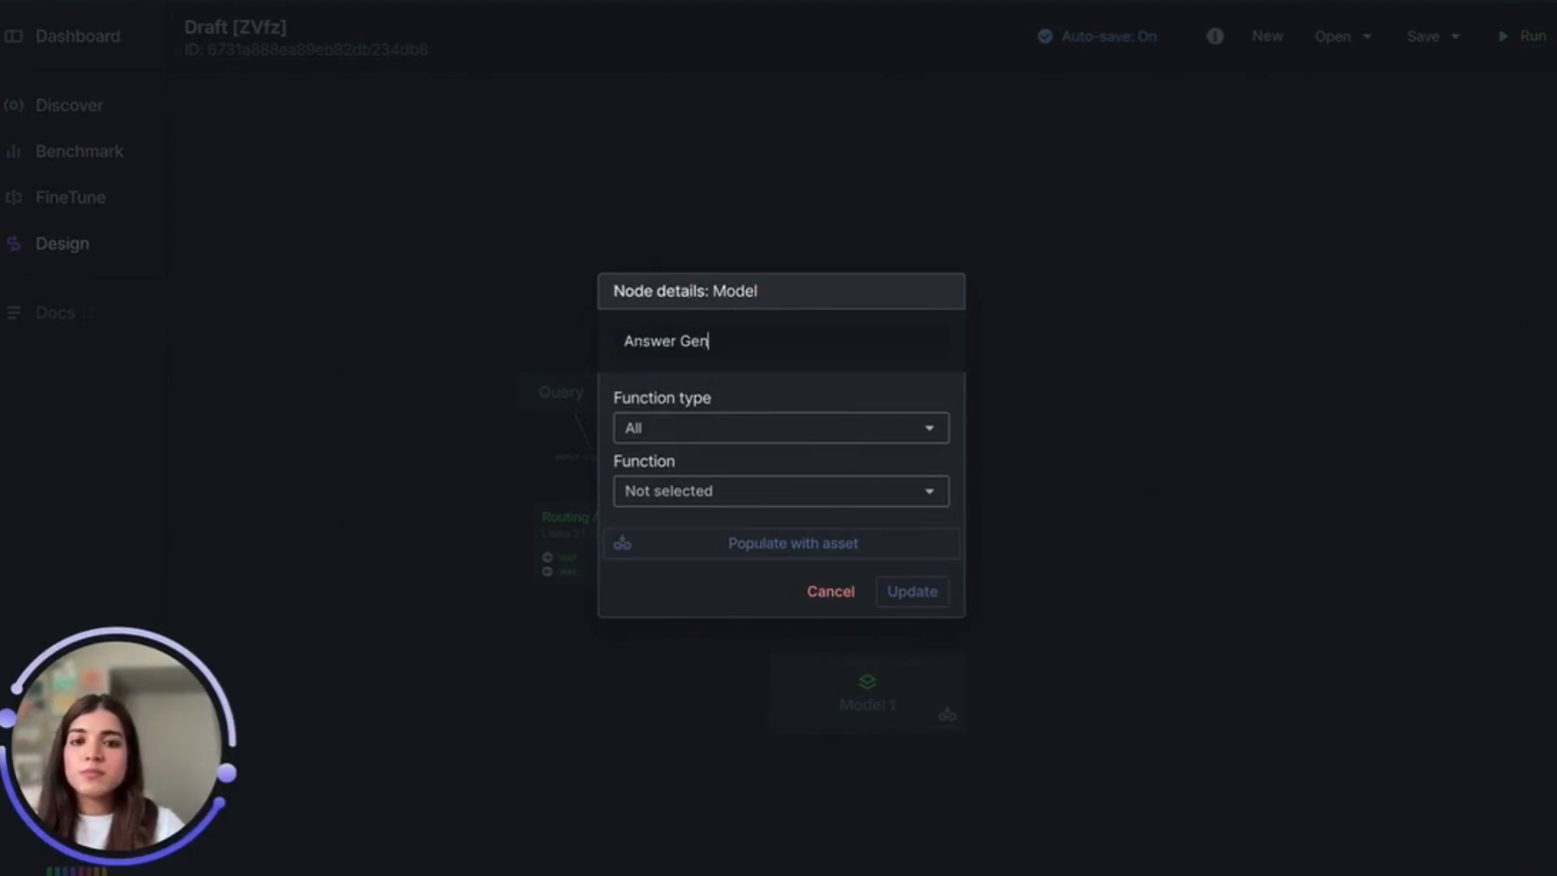
Set Answer Generator's function to Text generation (LLM) and populate it with groq's Llama 3.1 70B model
click(789, 501)
scroll(743, 293, down, 10)
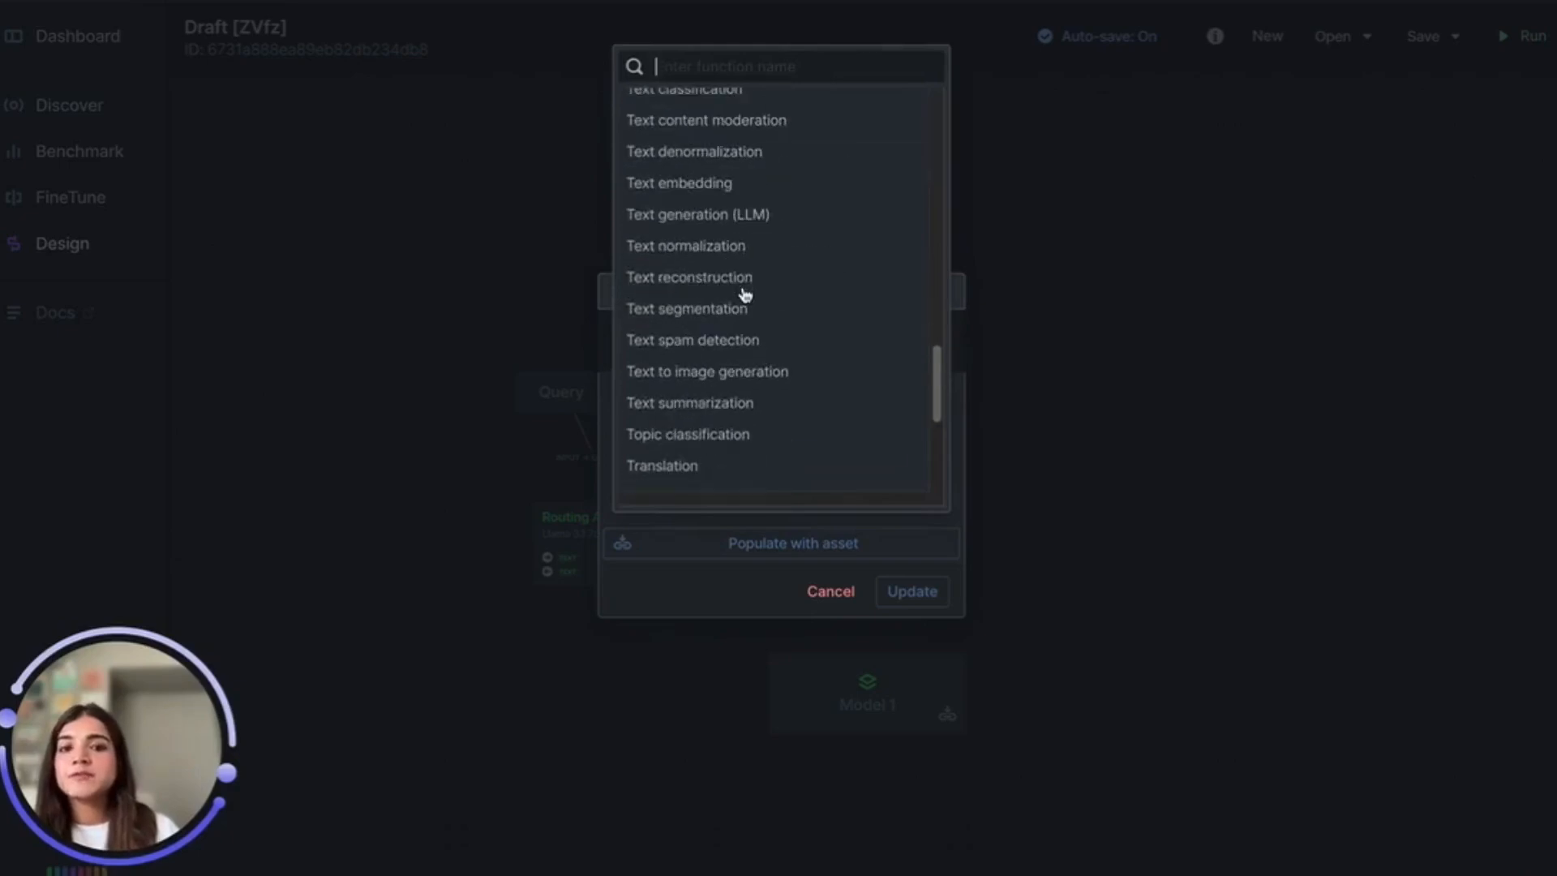
click(738, 214)
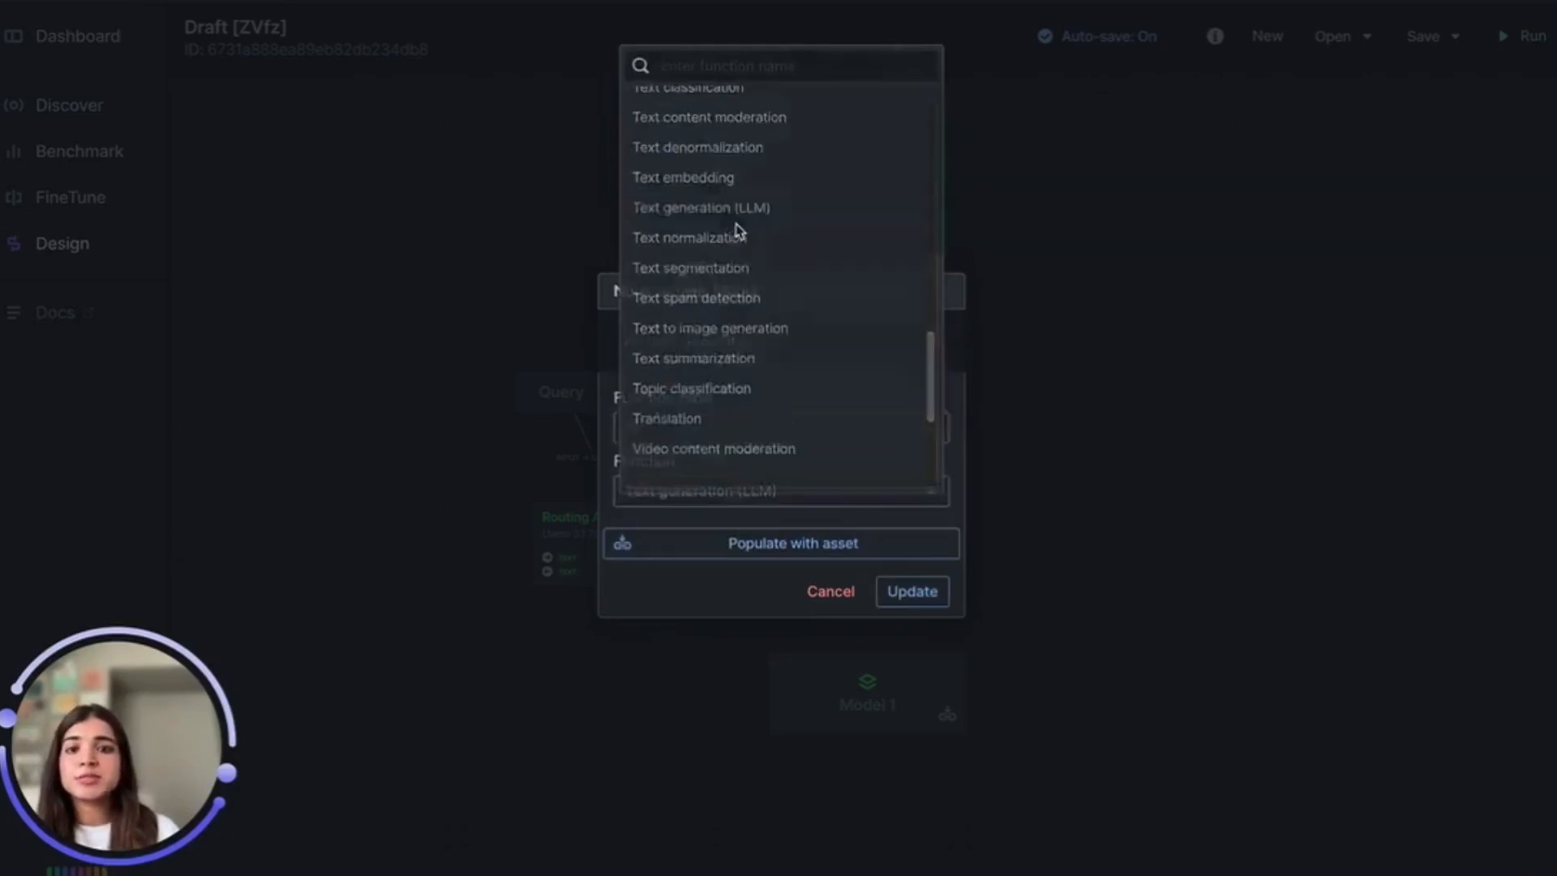
click(860, 542)
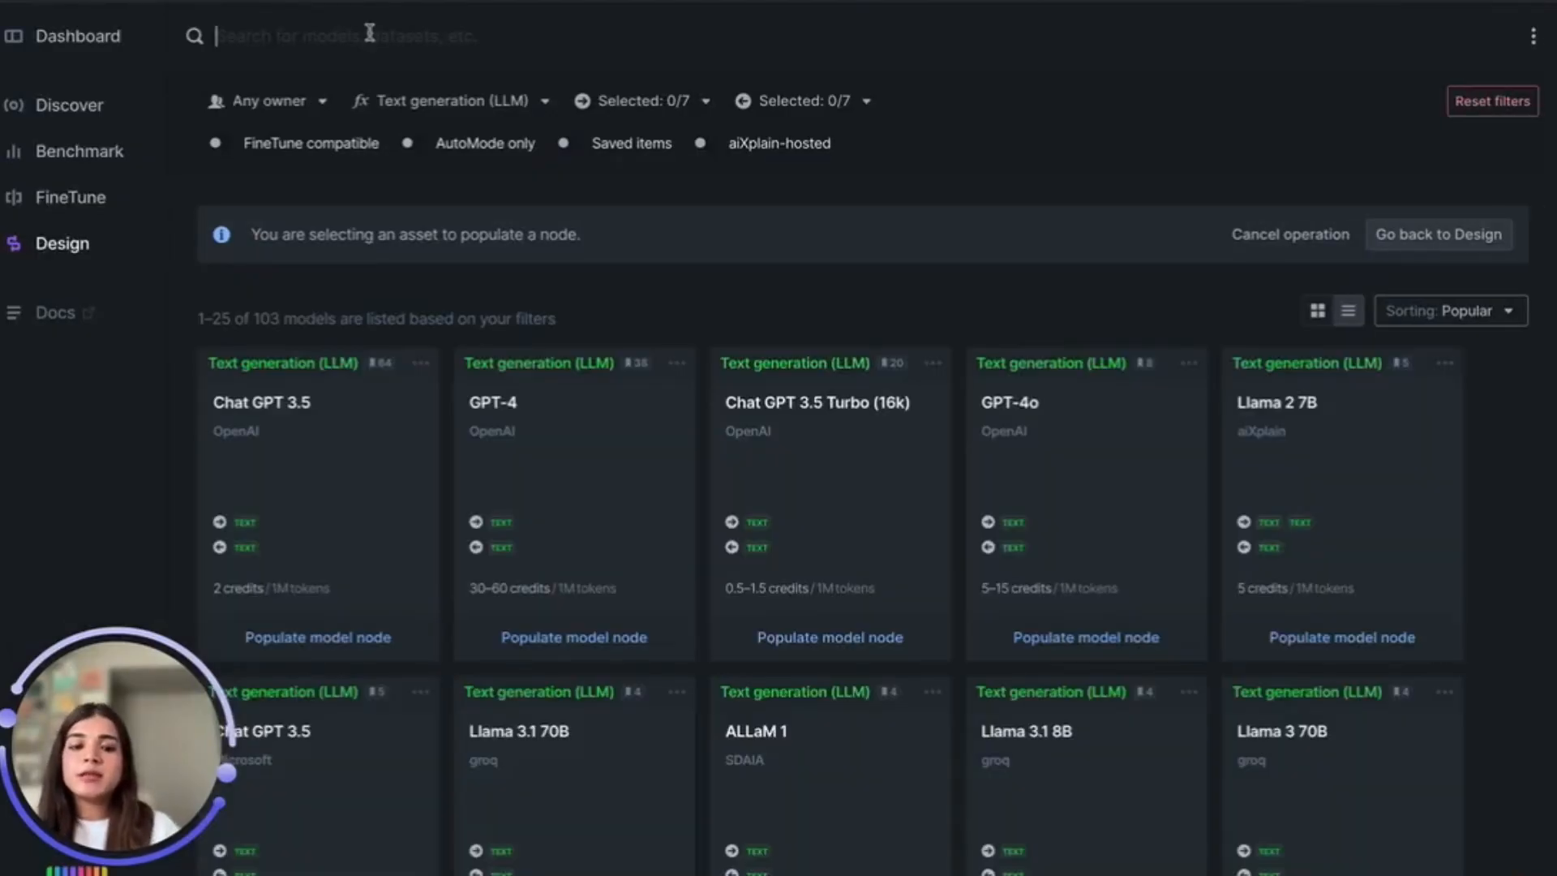
text(llama)
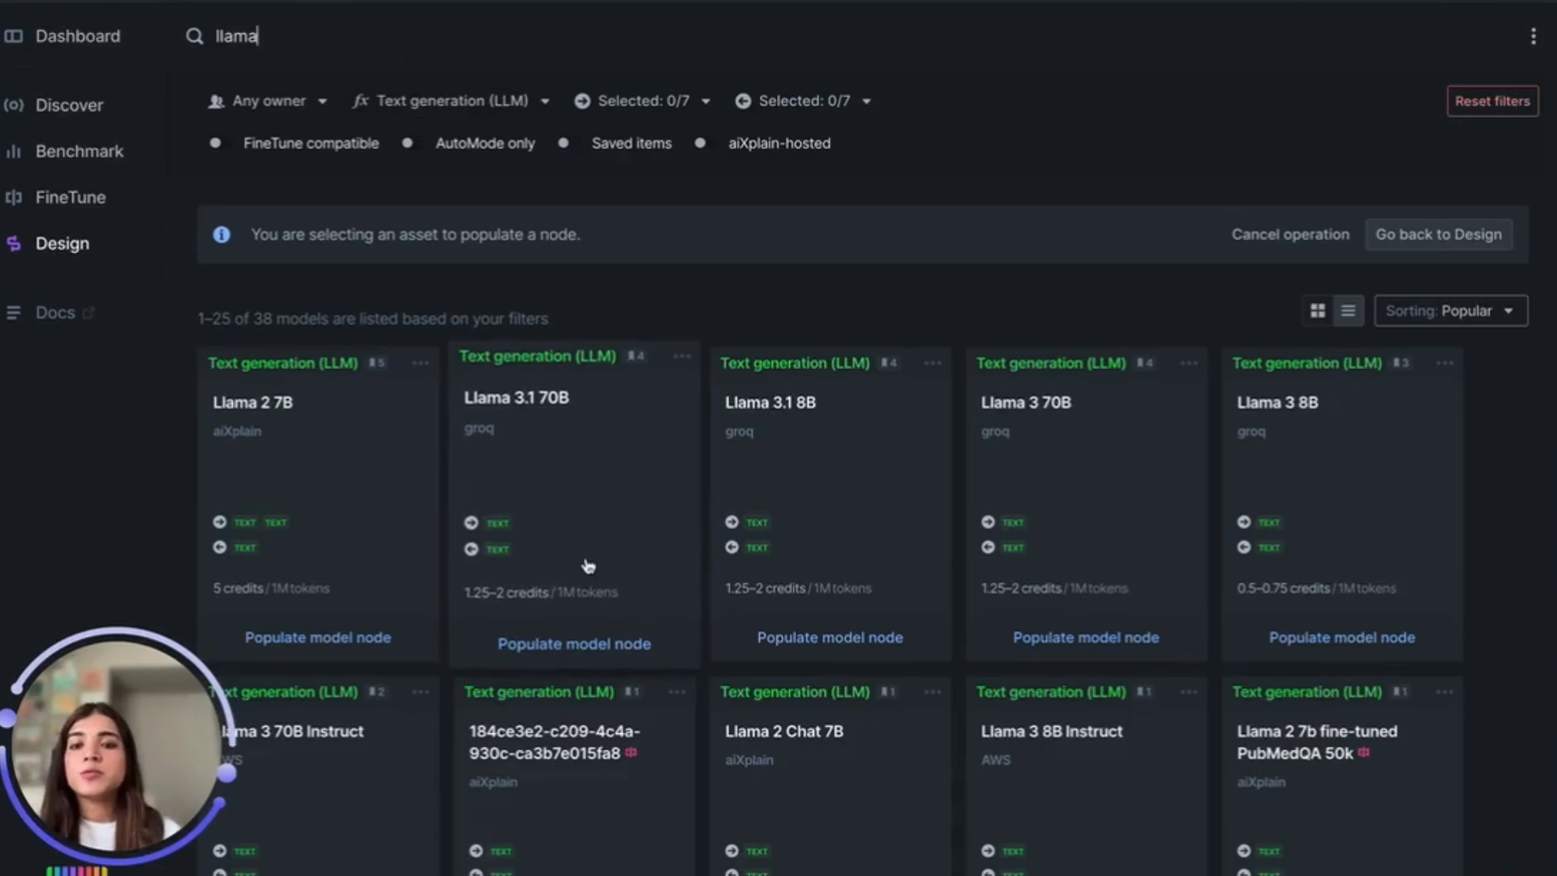
click(591, 643)
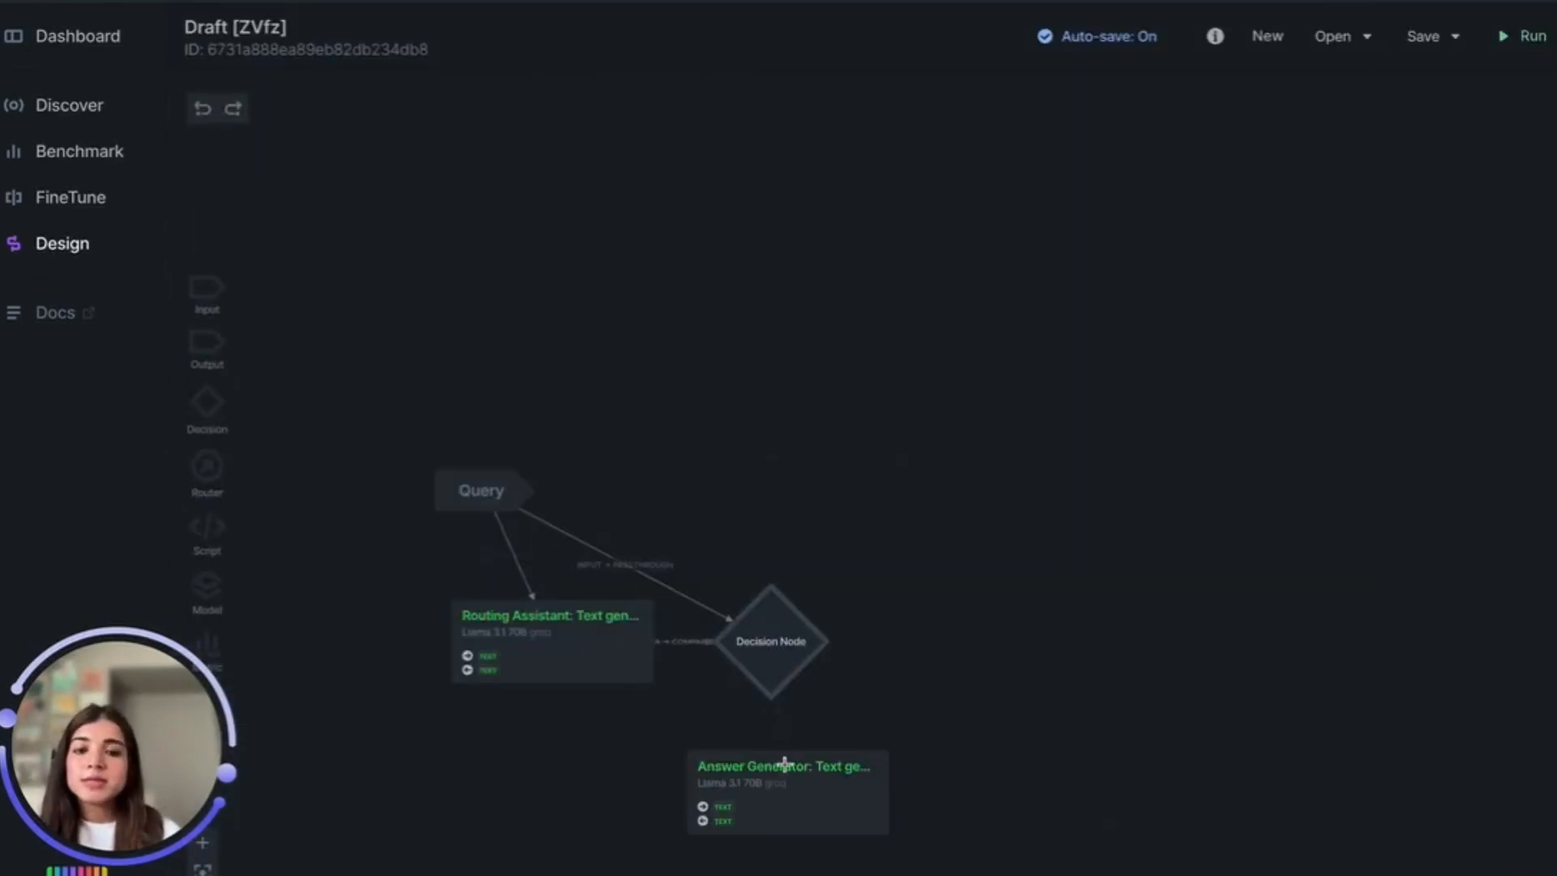
Connect Decision Node to Answer Generator for decision False with Input - Query mapped to Text, and review Answer Generator's parameters
click(776, 730)
click(637, 400)
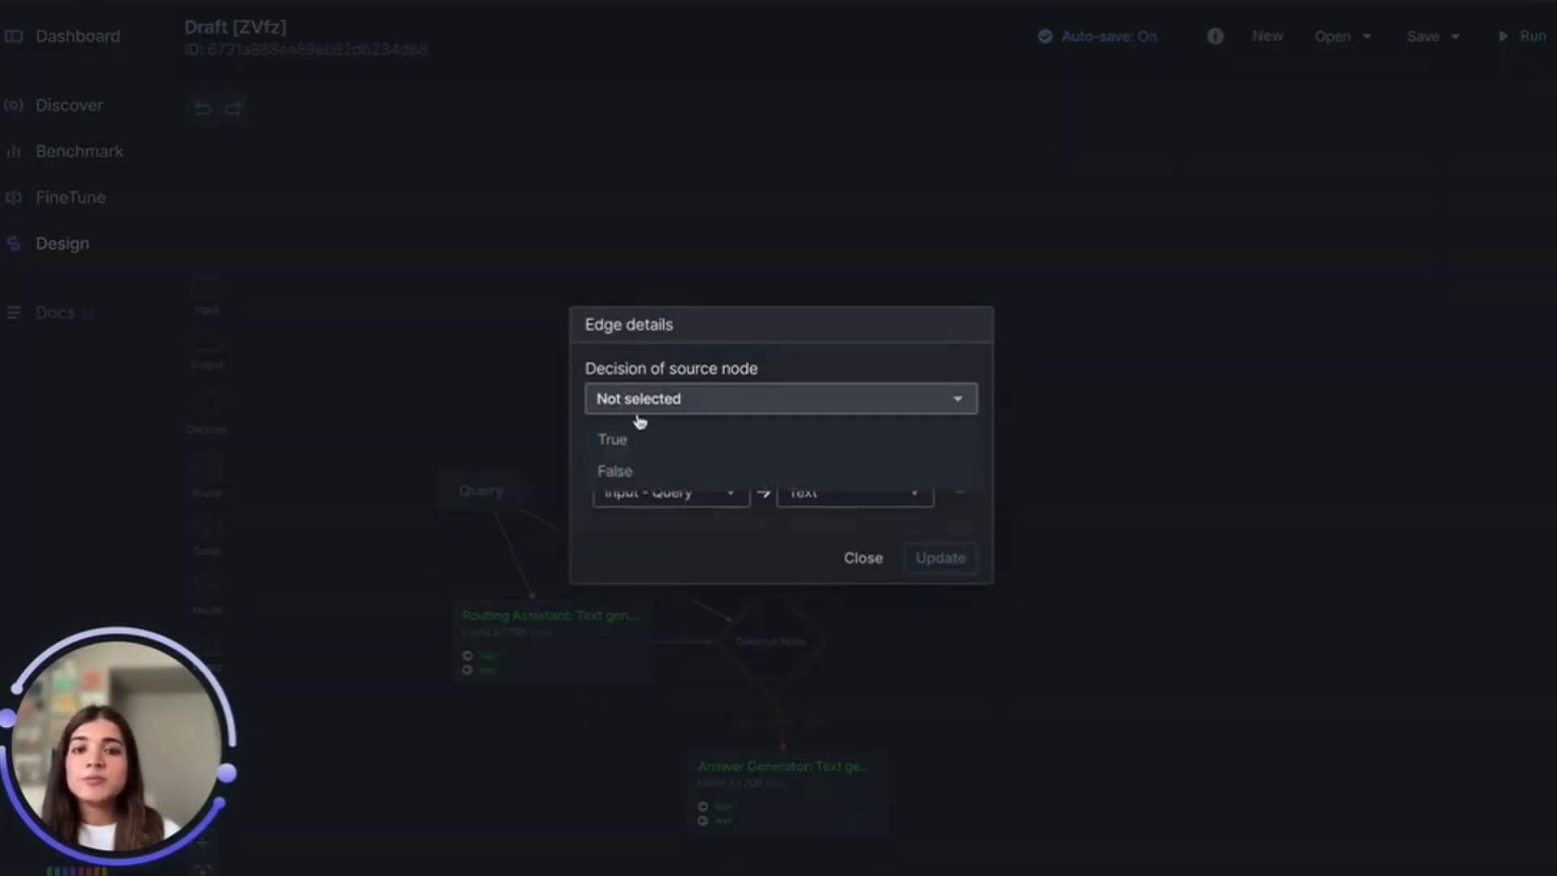
click(641, 469)
click(821, 500)
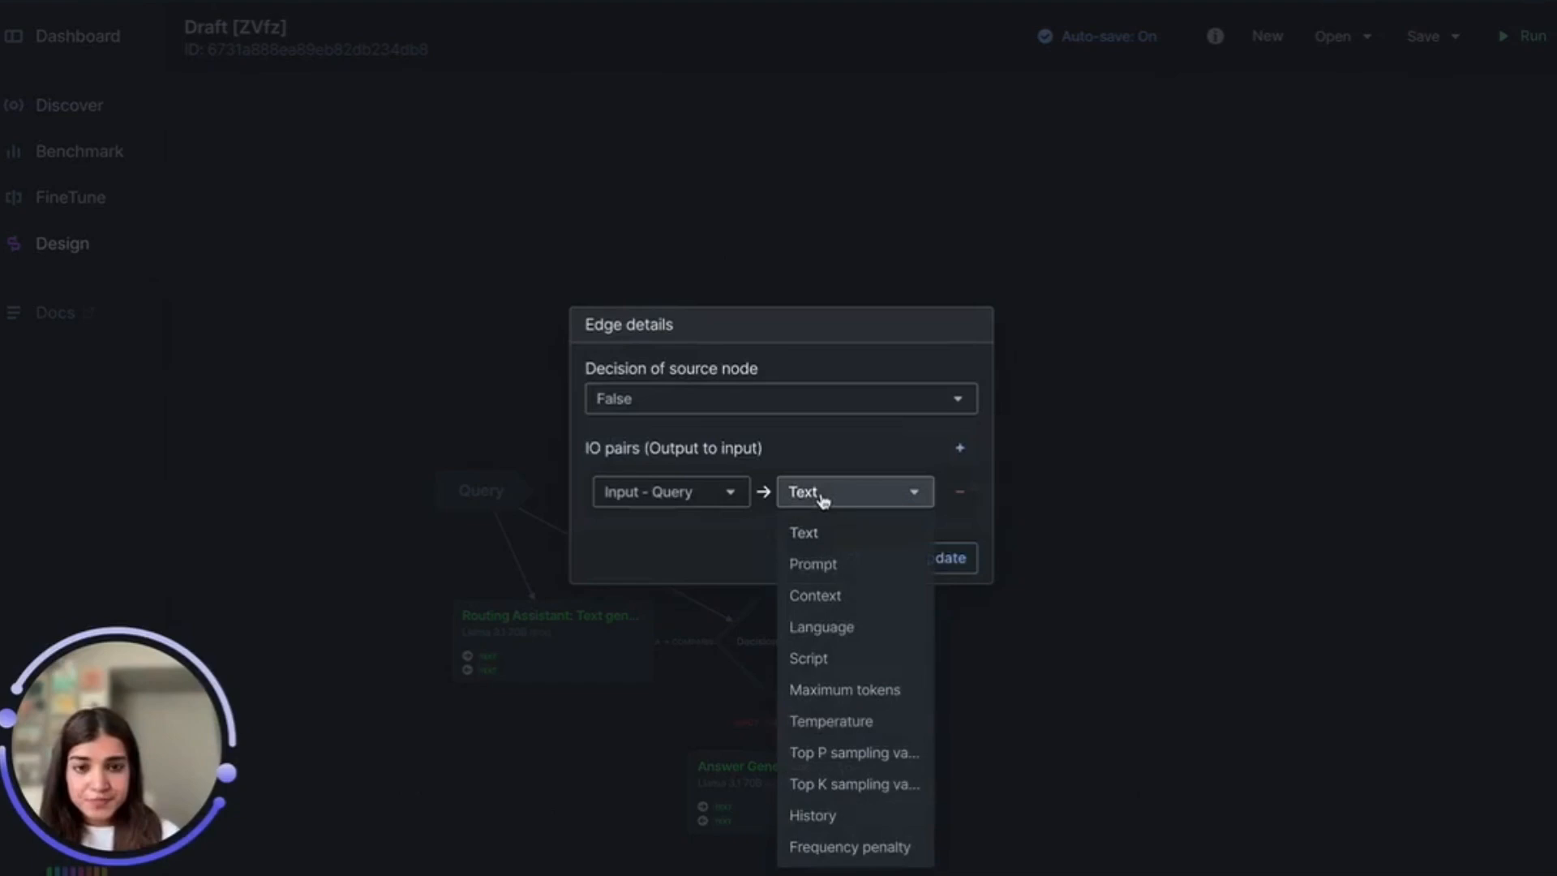
click(830, 542)
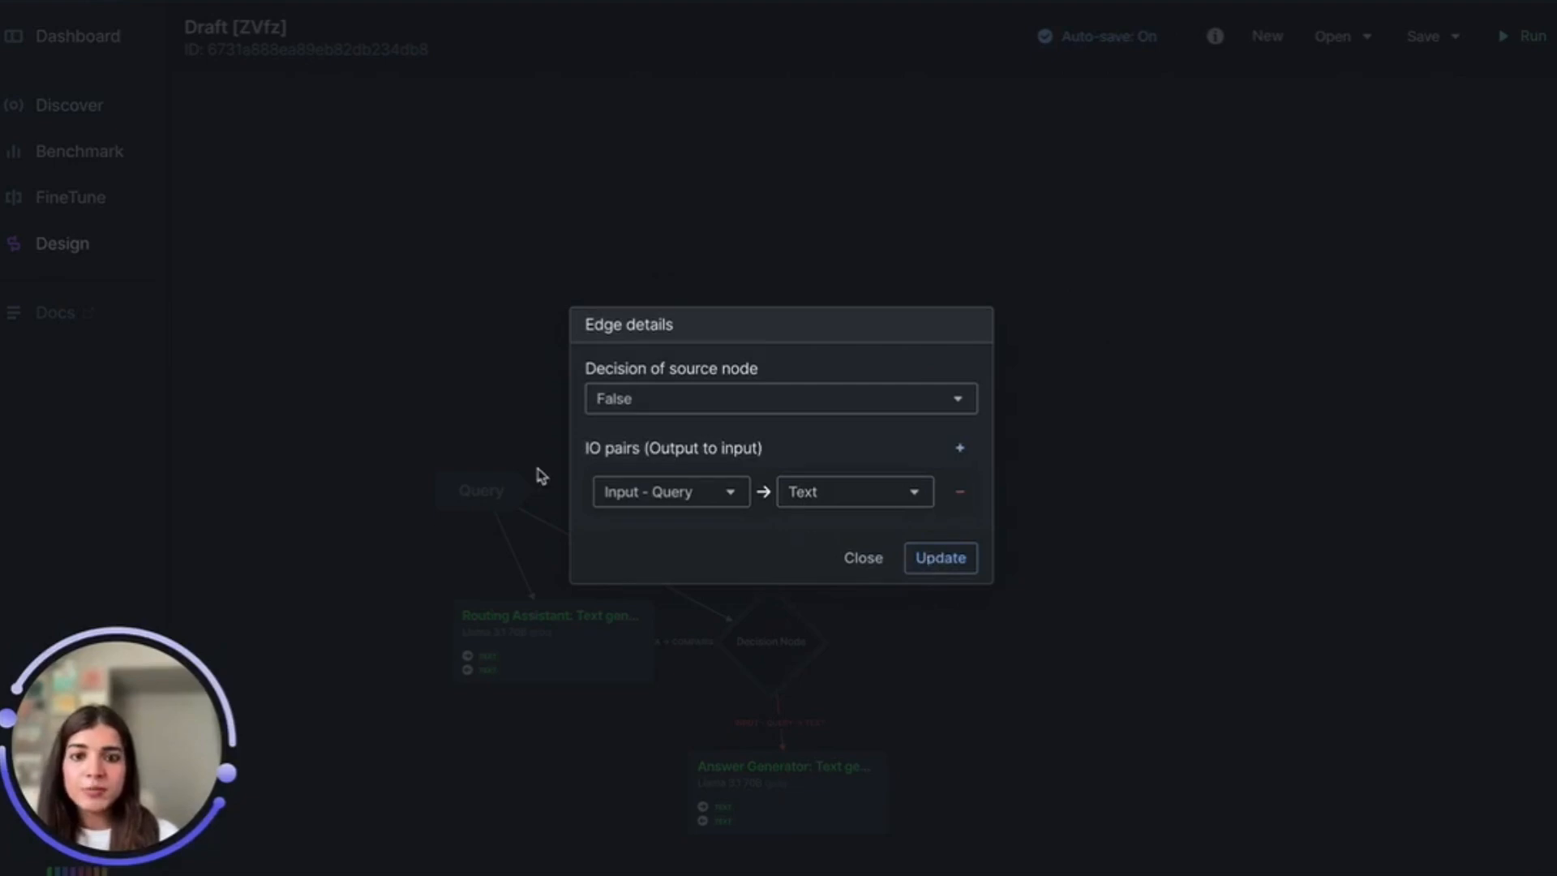
click(941, 558)
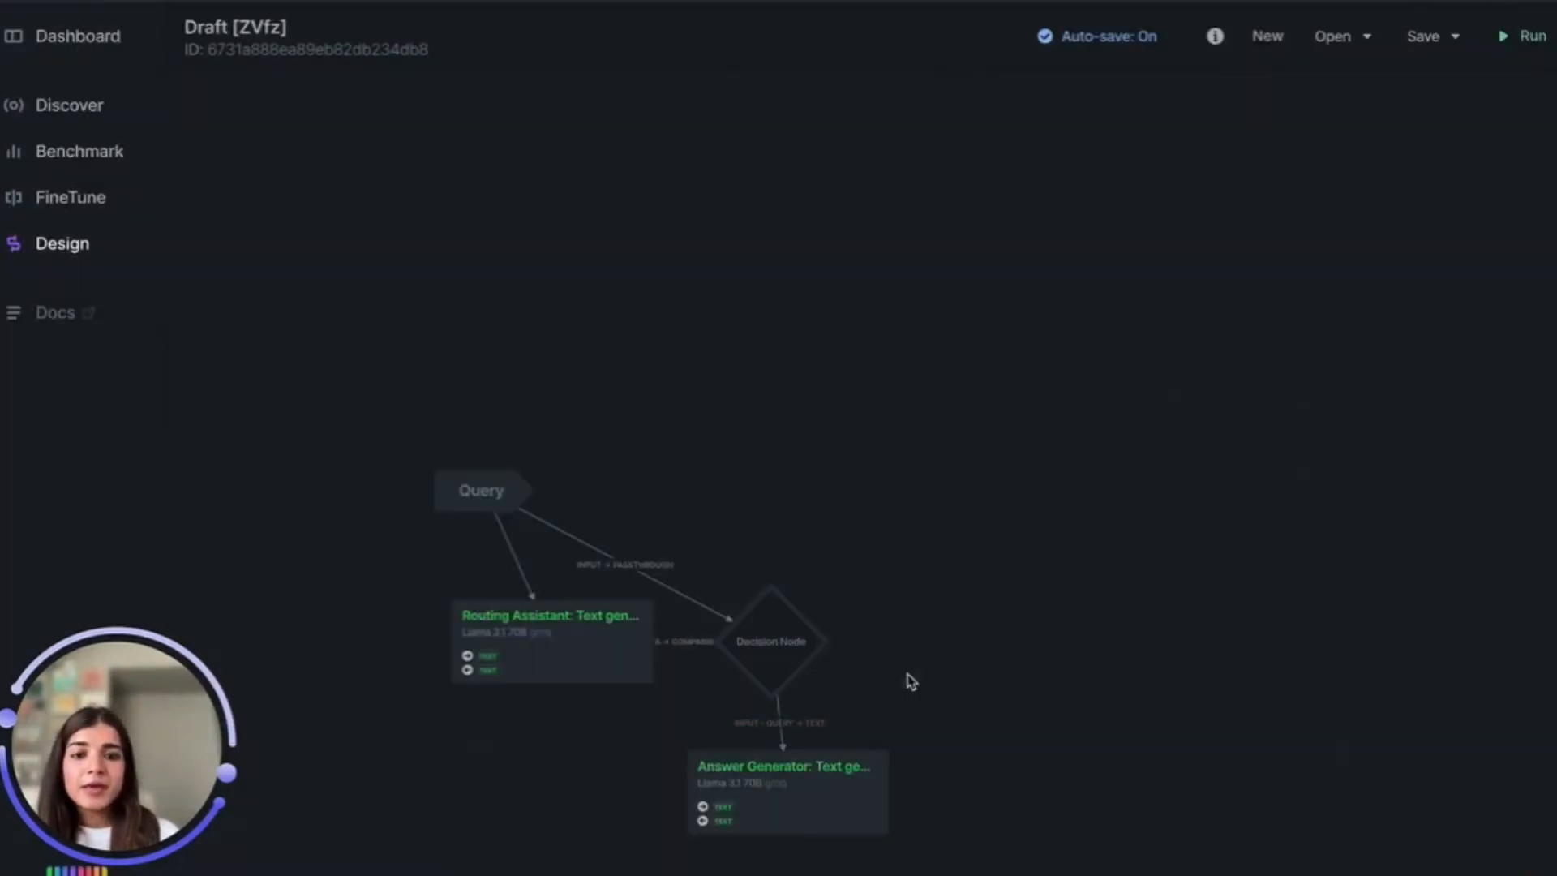
click(819, 785)
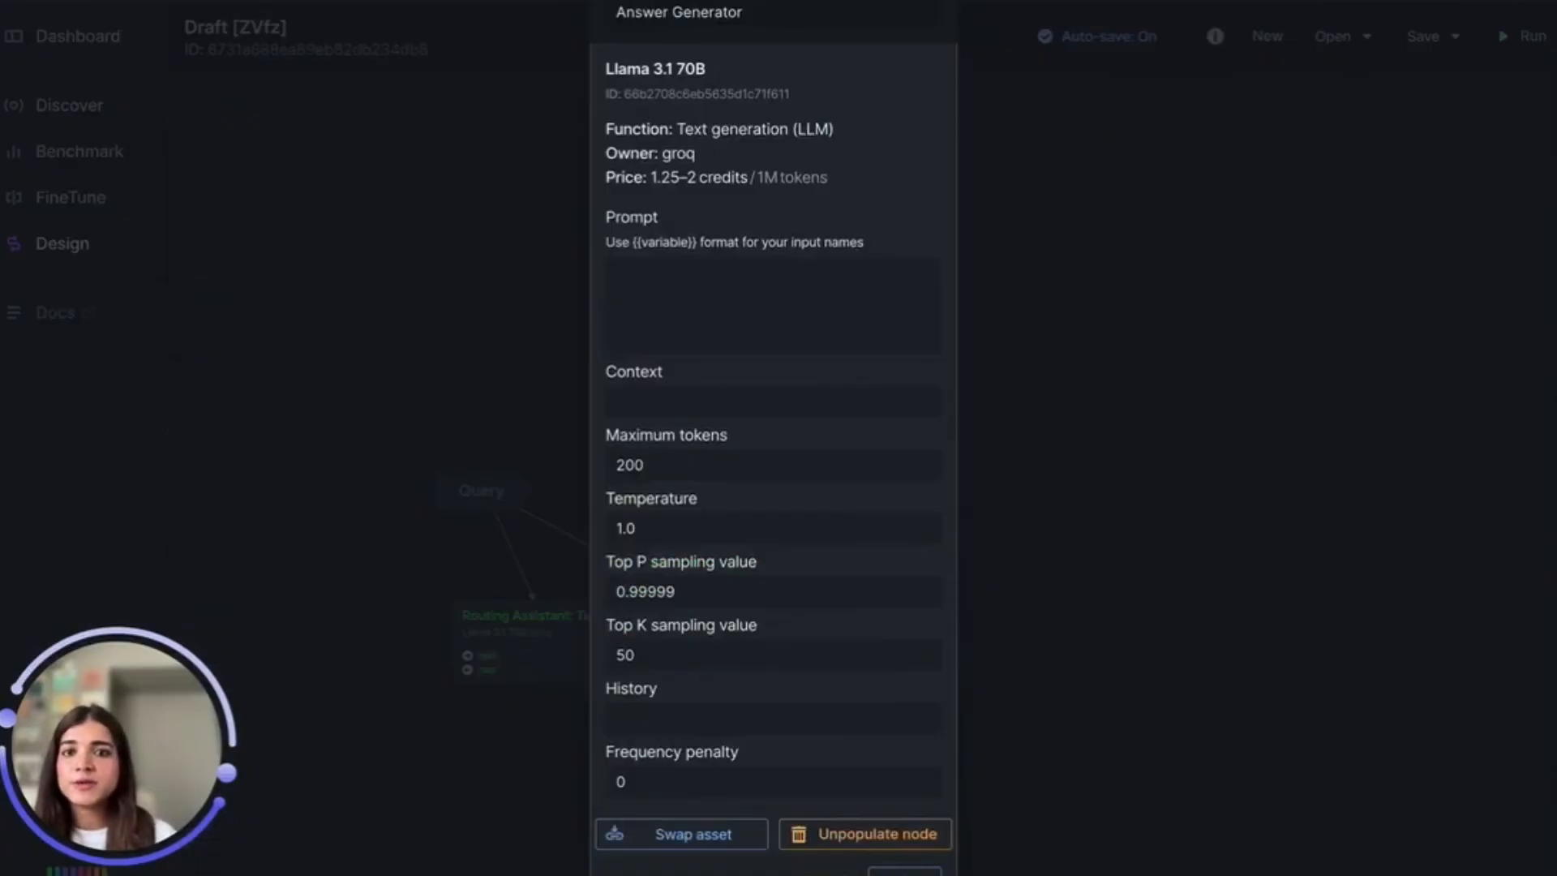
click(904, 871)
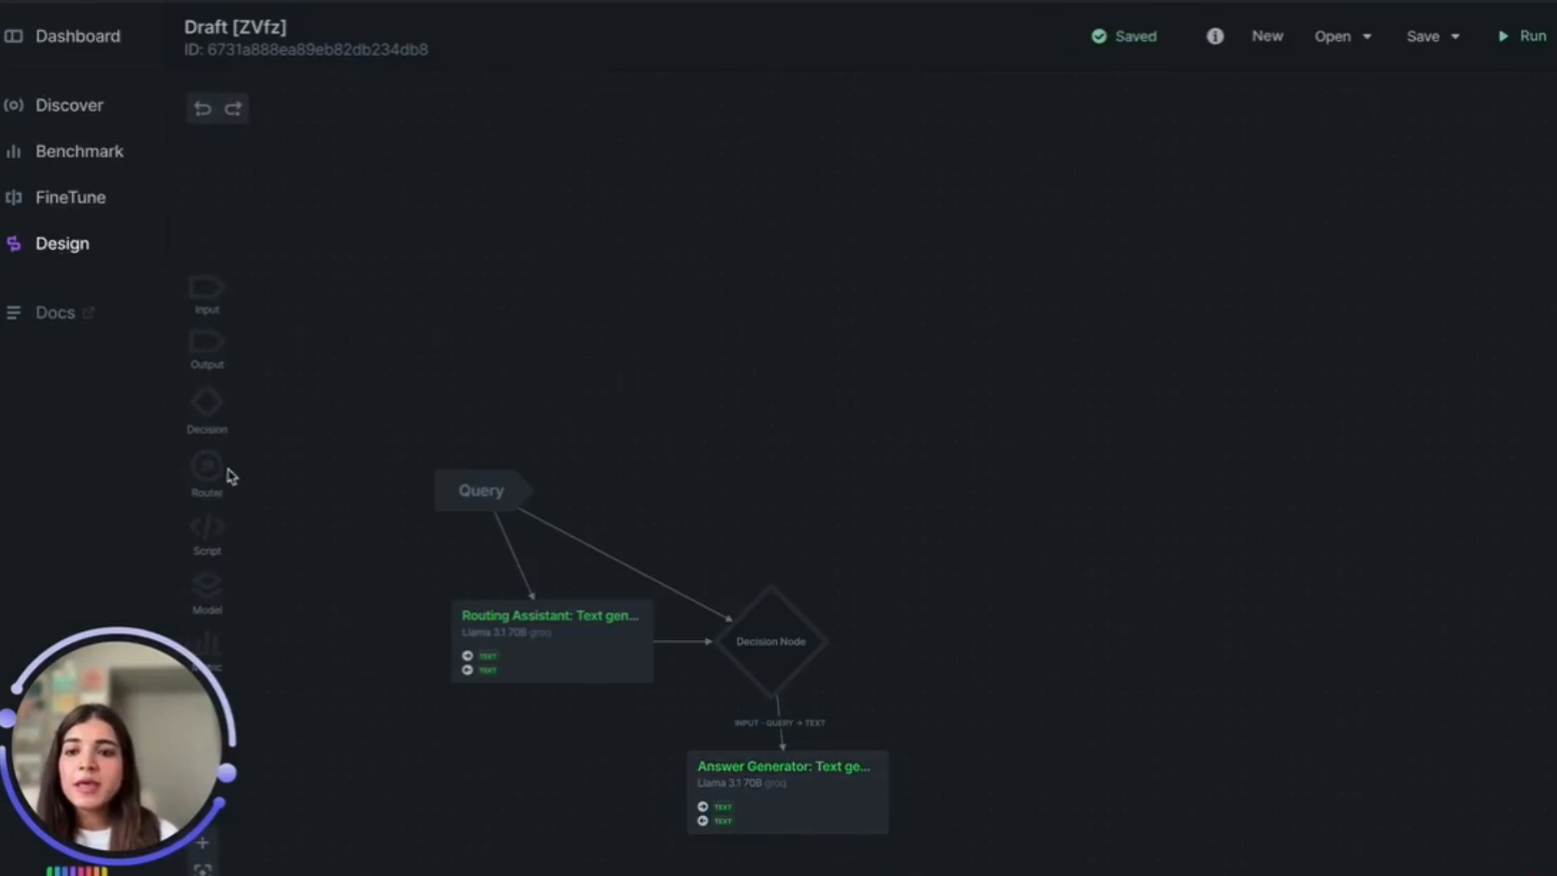
Add an output node named DirectResponse beside Answer Generator, and connect Answer Generator to it with Data mapped to Output
drag(1013, 724, 949, 791)
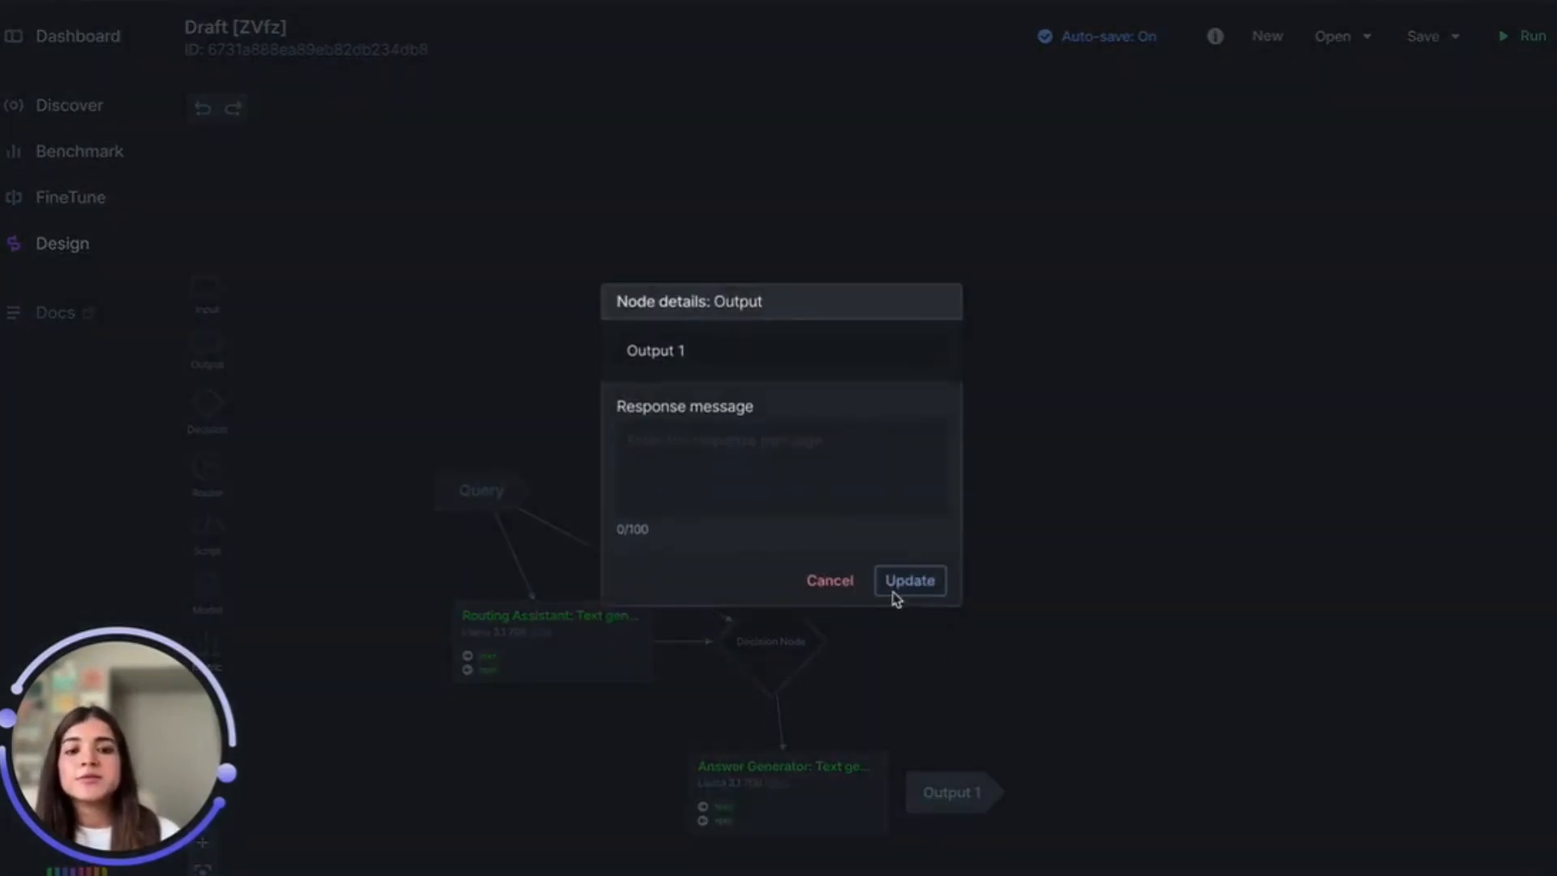
click(753, 336)
key(BackSpace)
key(BackSpace)
key(BackSpace)
text(D)
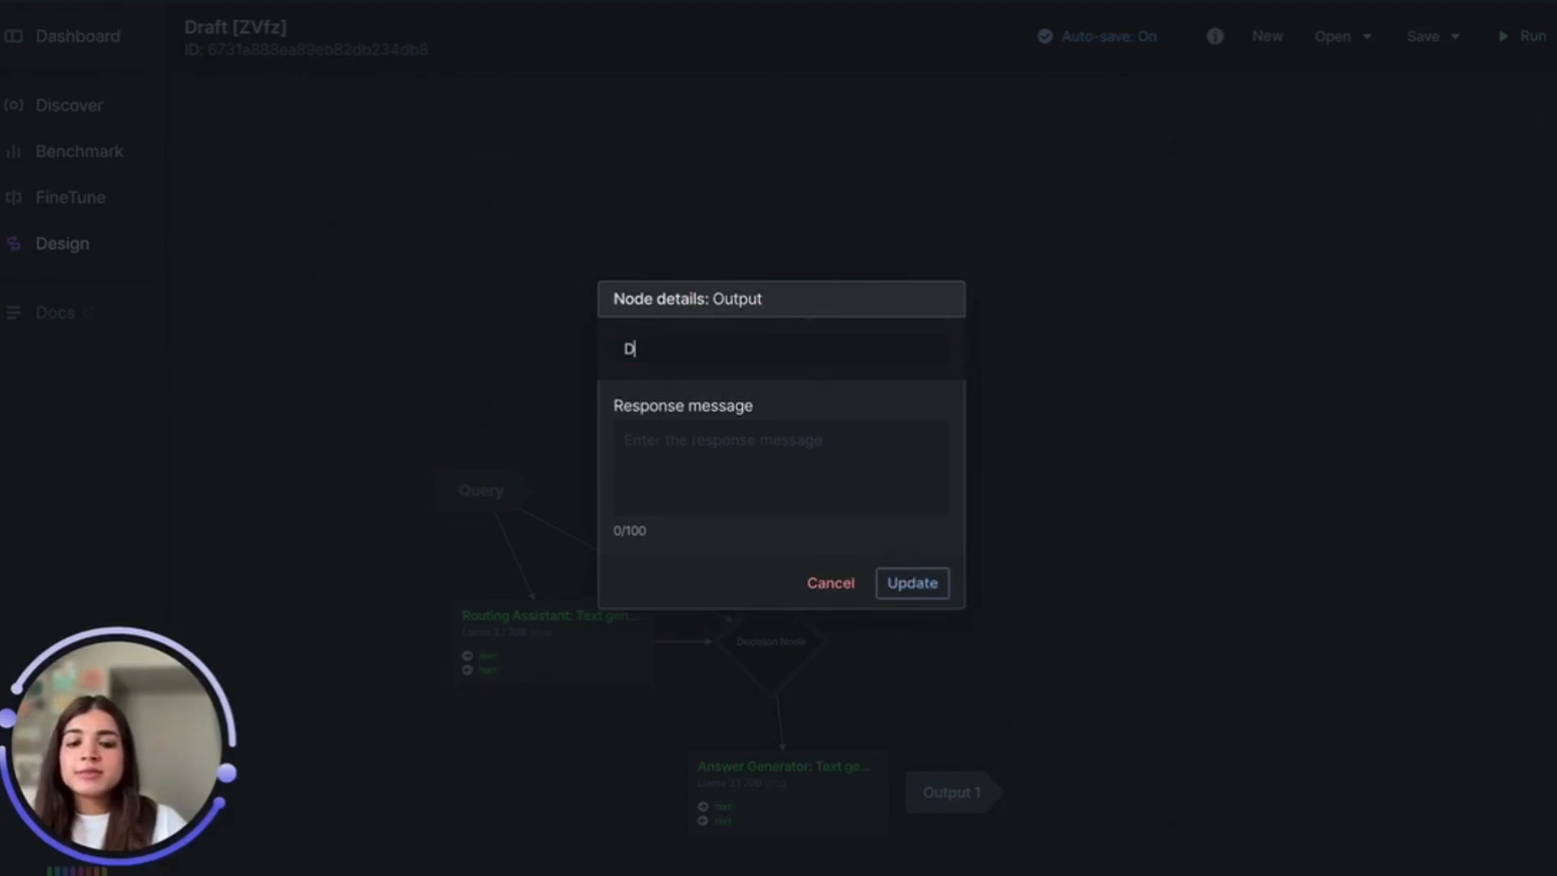
text(irectResponse)
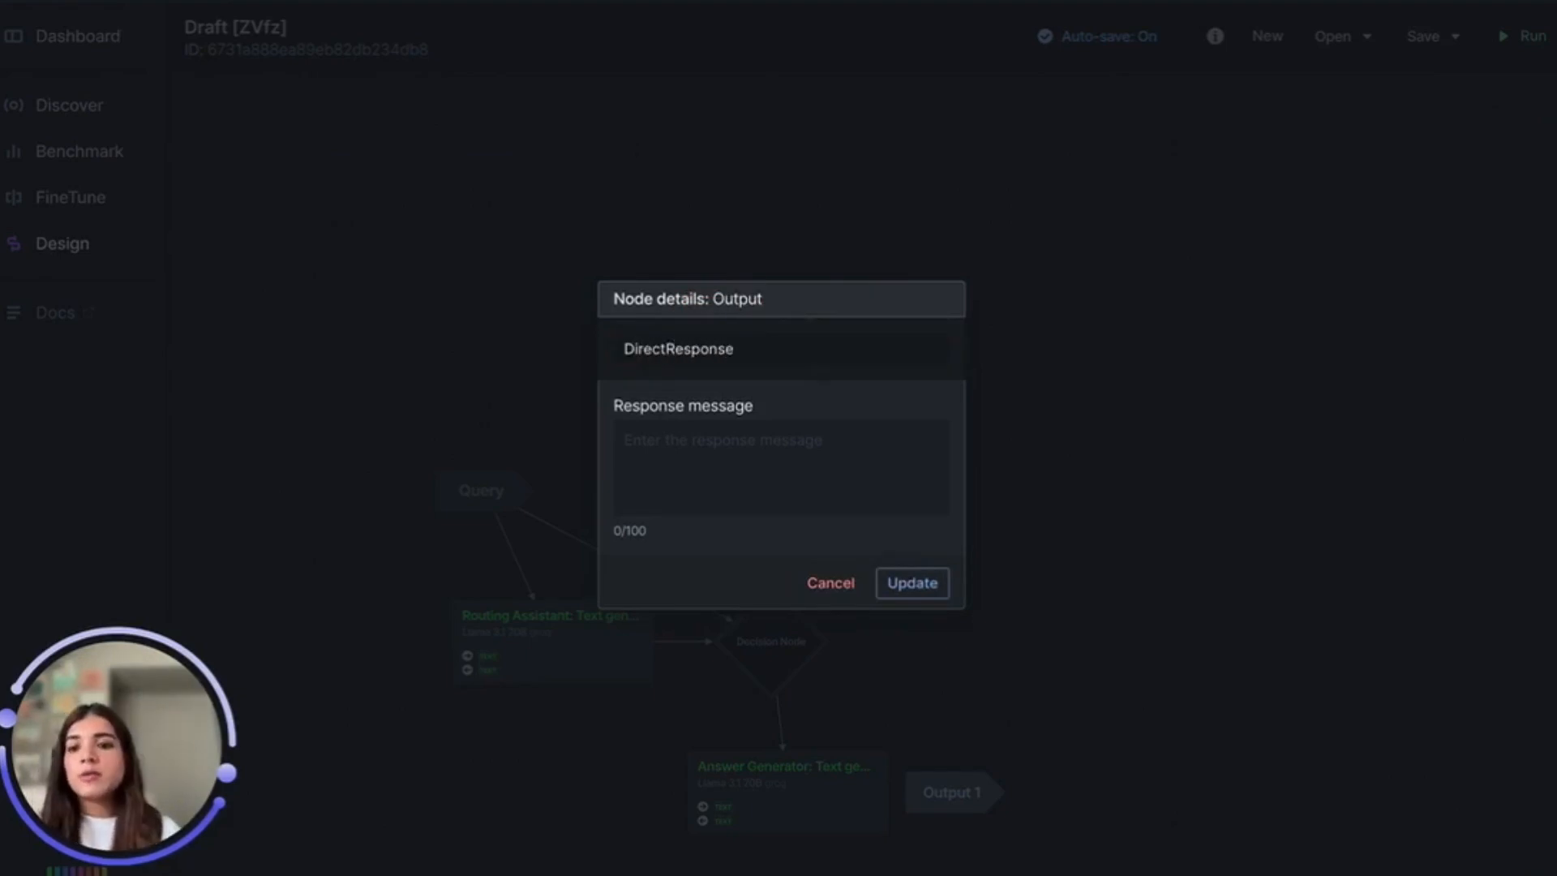
click(911, 580)
drag(957, 794, 1024, 796)
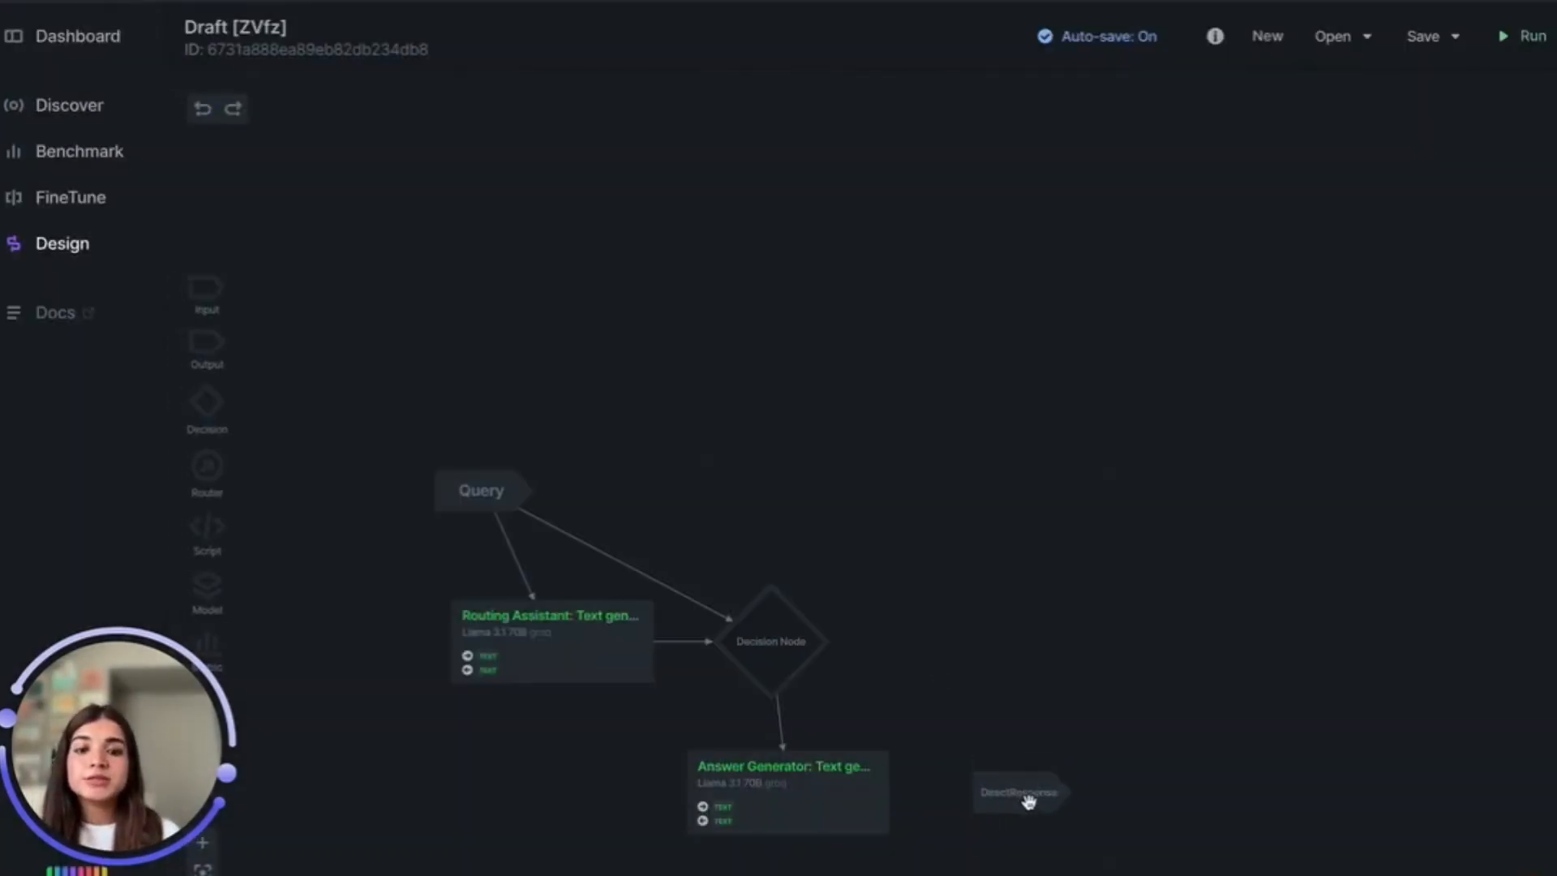
drag(885, 793, 978, 792)
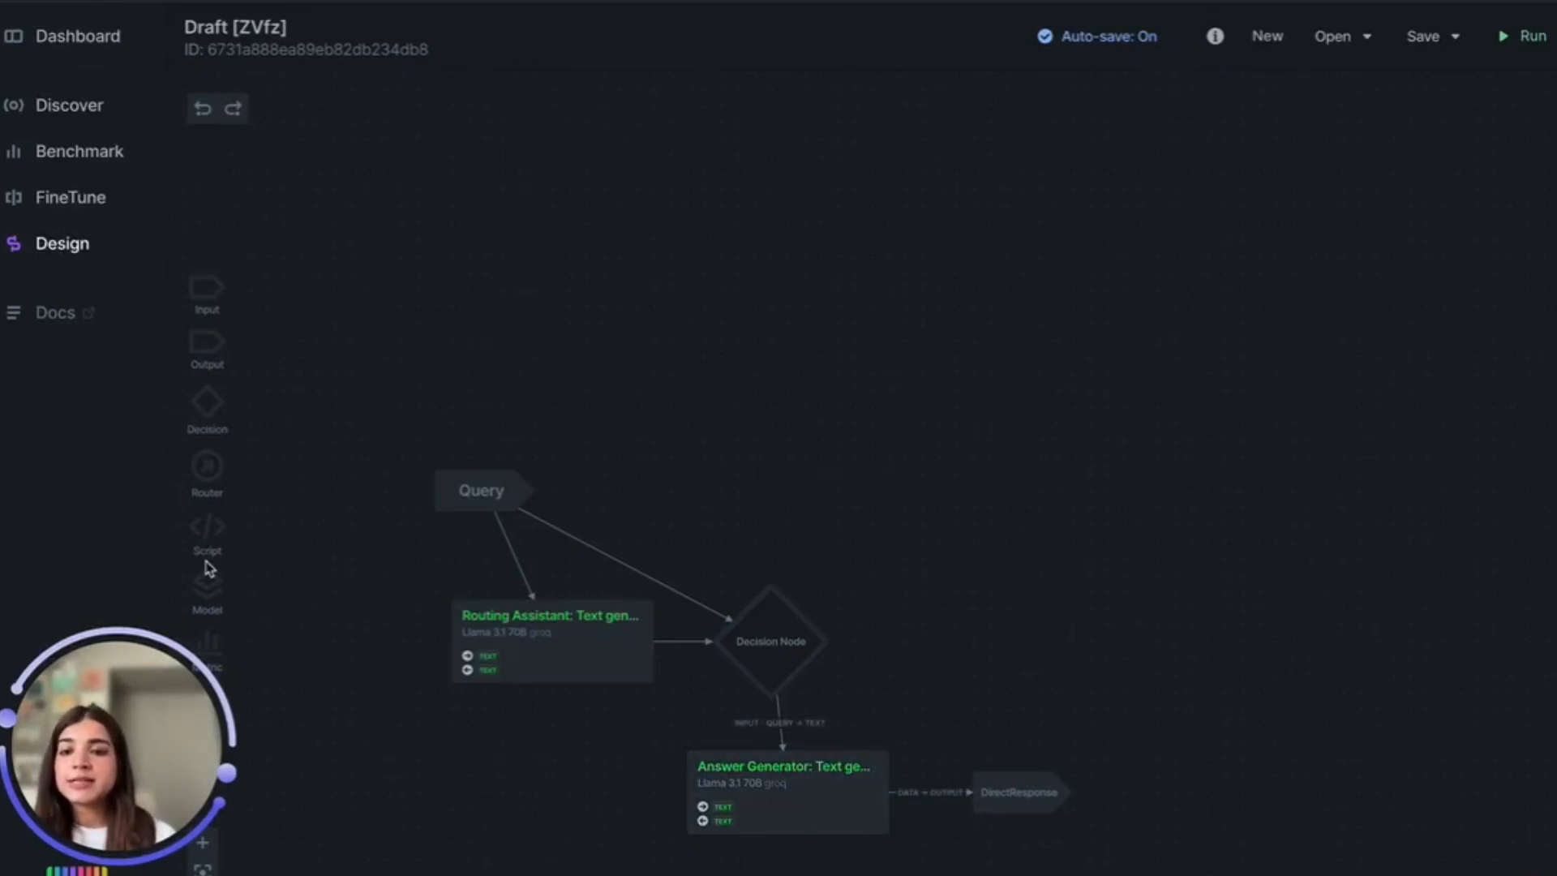
Add another model node above Decision Node and name it Query Optimizer
drag(207, 607, 806, 400)
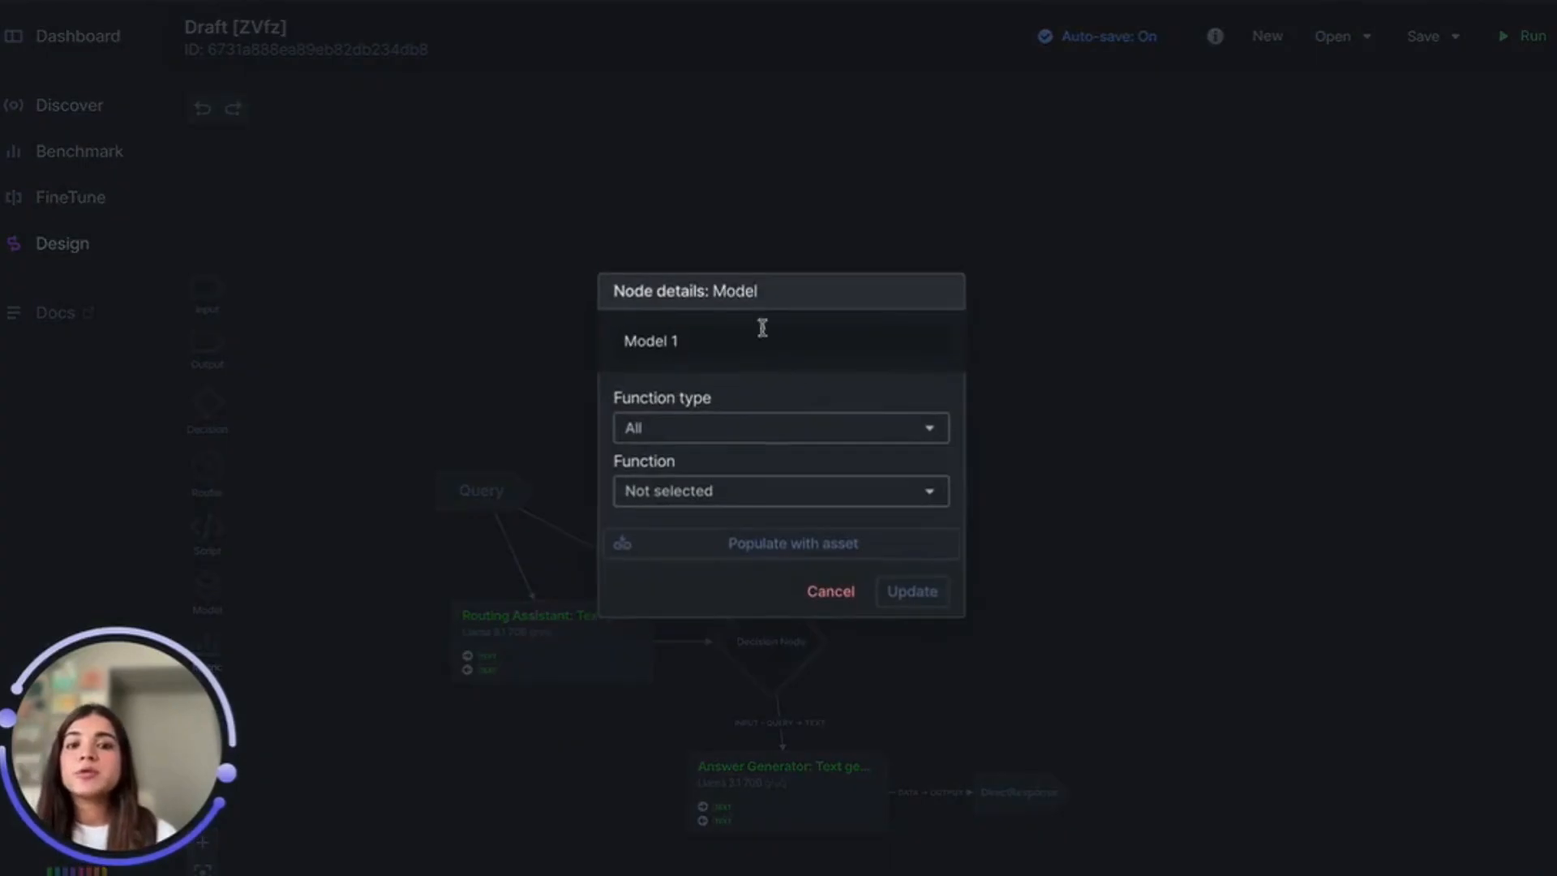
key(BackSpace)
key(BackSpace)
key(BackSpace)
key(BackSpace)
key(BackSpace)
key(BackSpace)
key(BackSpace)
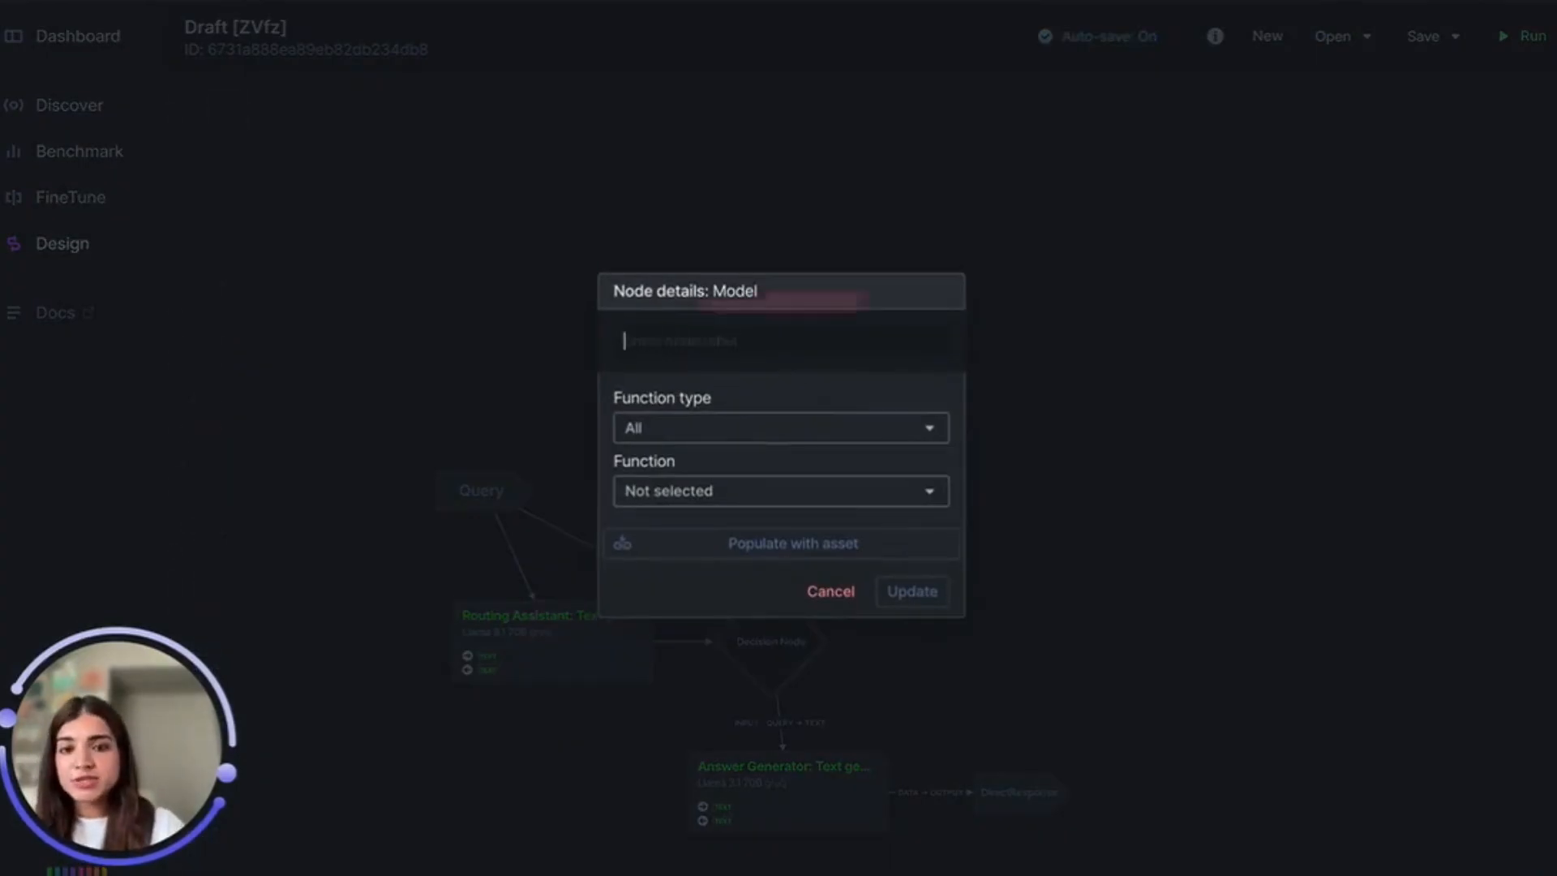
text(QUery)
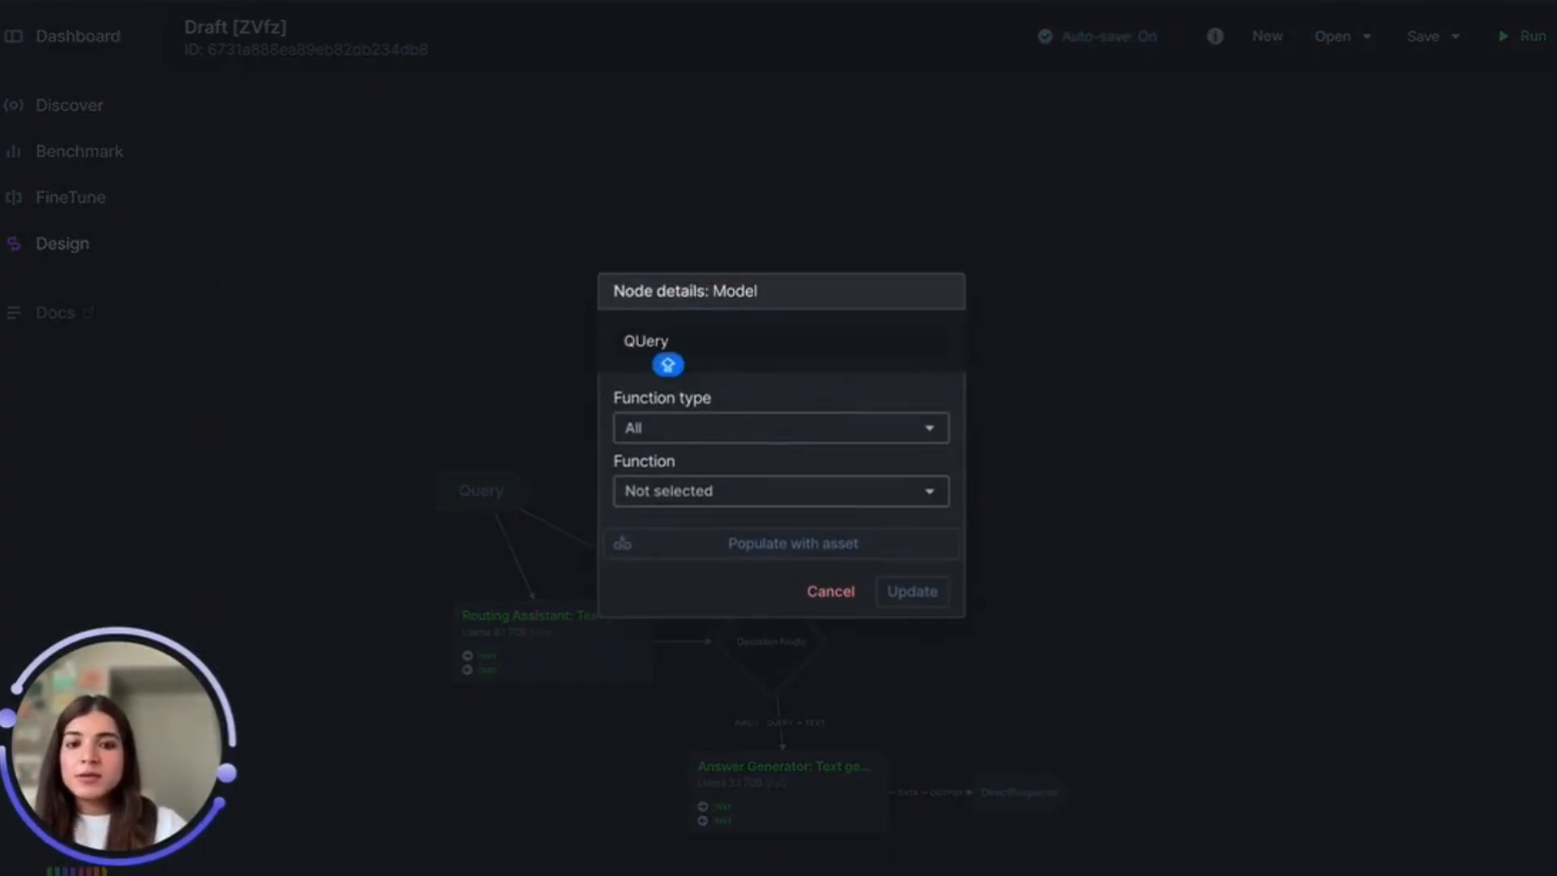
key(BackSpace)
key(BackSpace)
key(BackSpace)
key(BackSpace)
text(uery Optimizer)
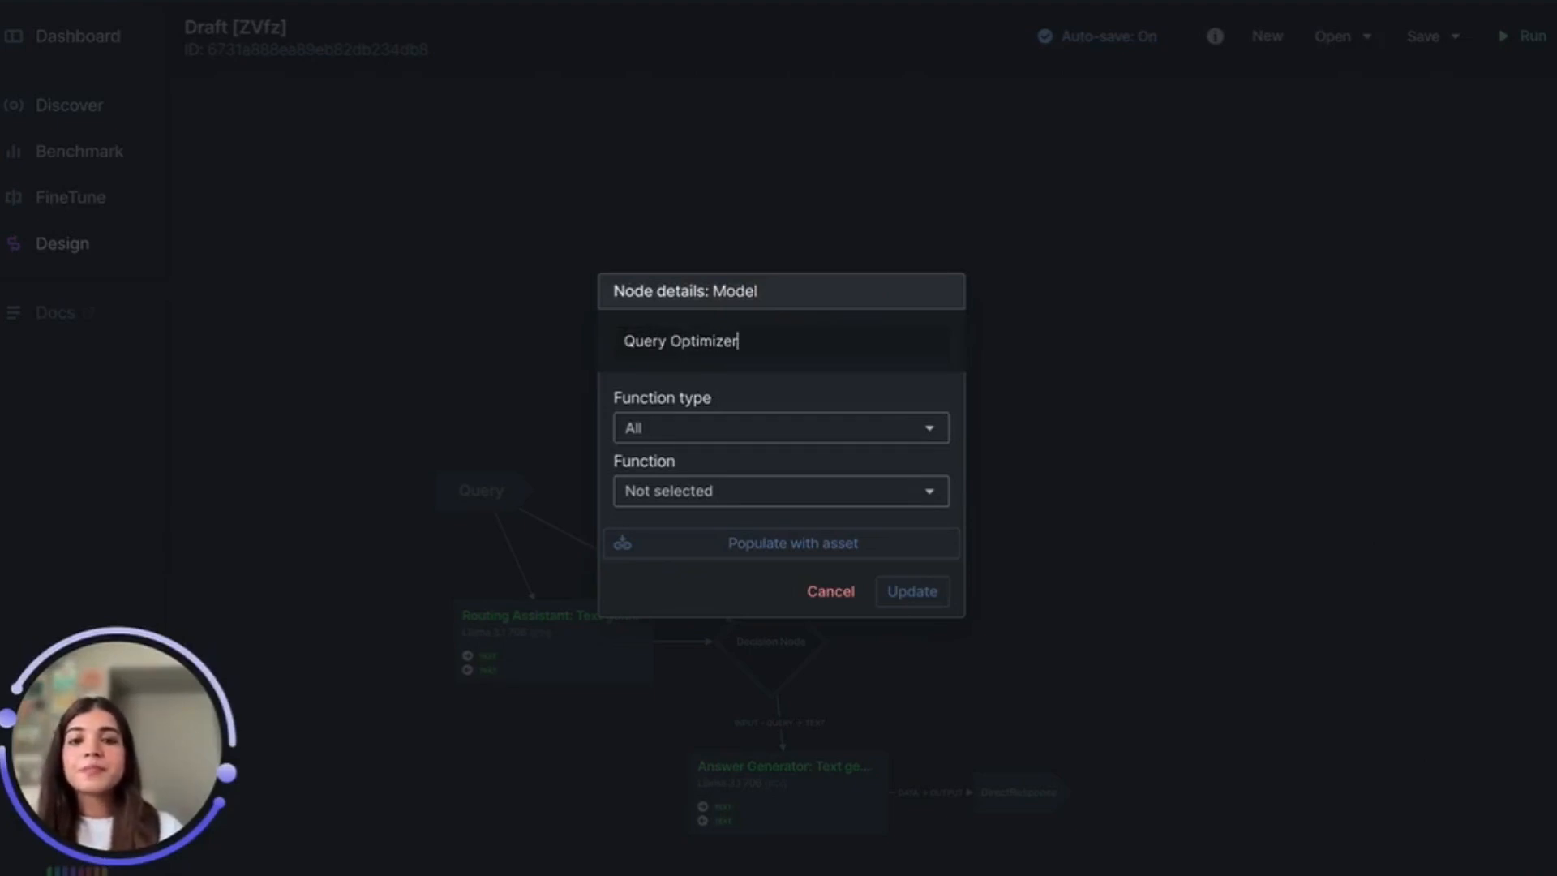
Set Query Optimizer's function to Text generation (LLM) and populate it with groq's Llama 3.1 70B model
click(738, 490)
scroll(733, 400, down, 8)
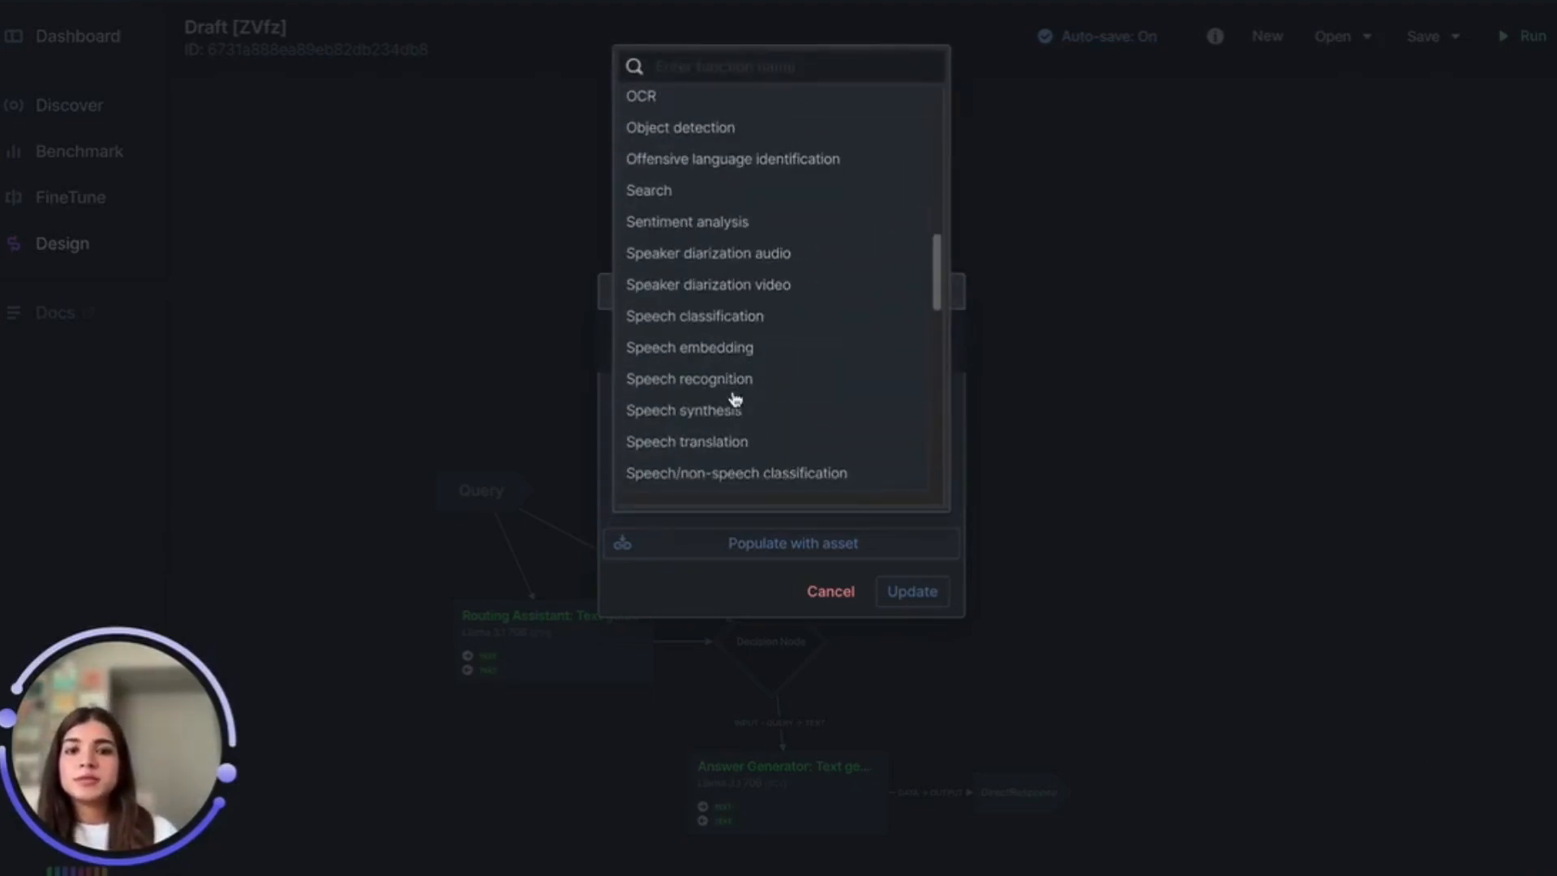
scroll(735, 398, down, 5)
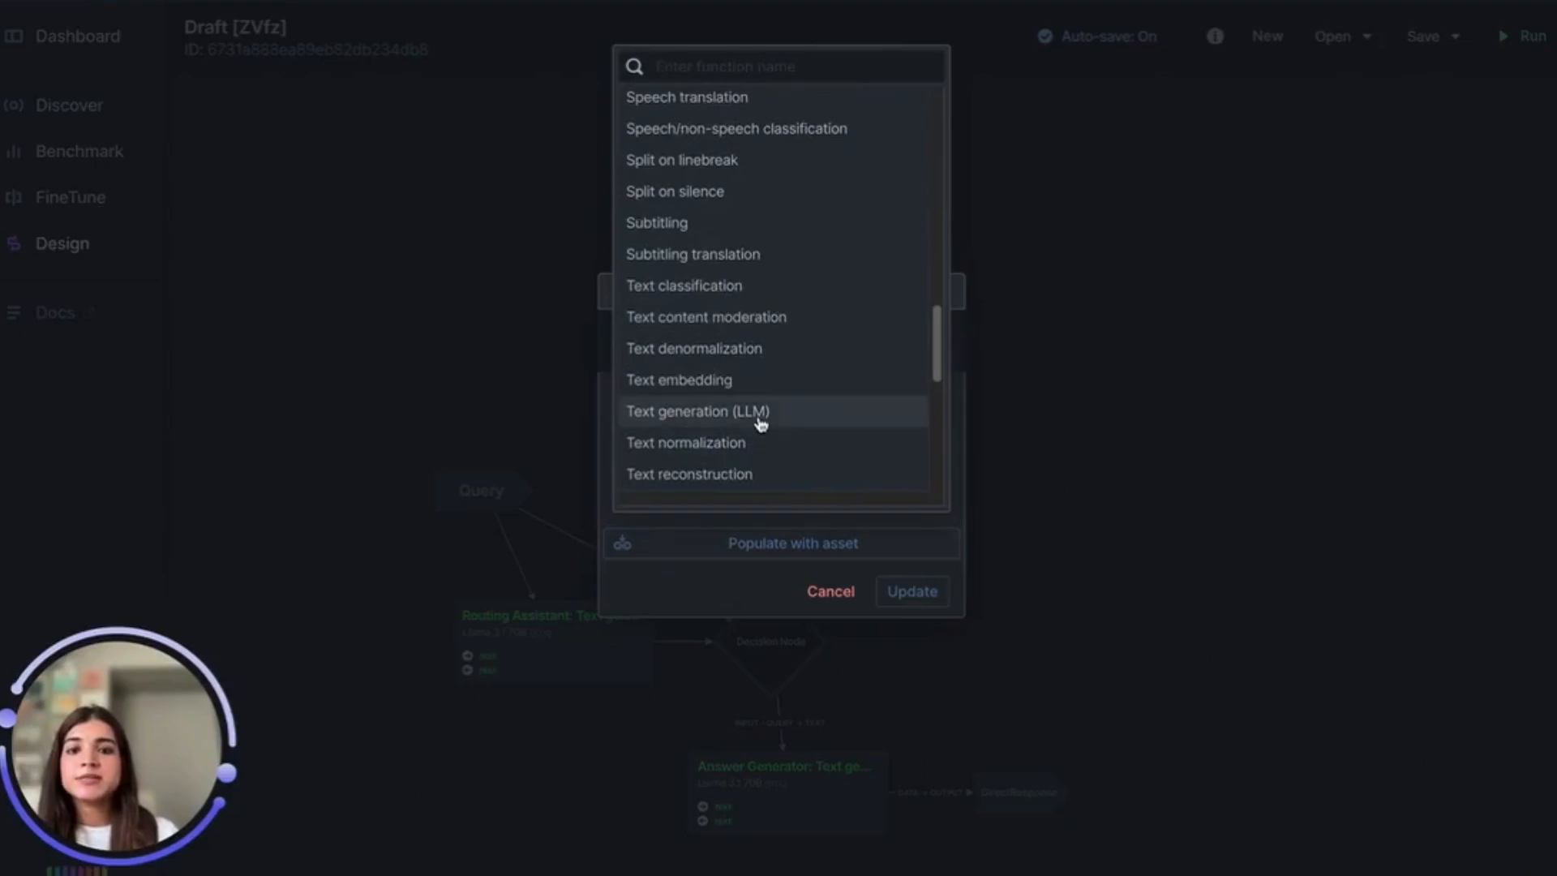
click(760, 415)
click(802, 544)
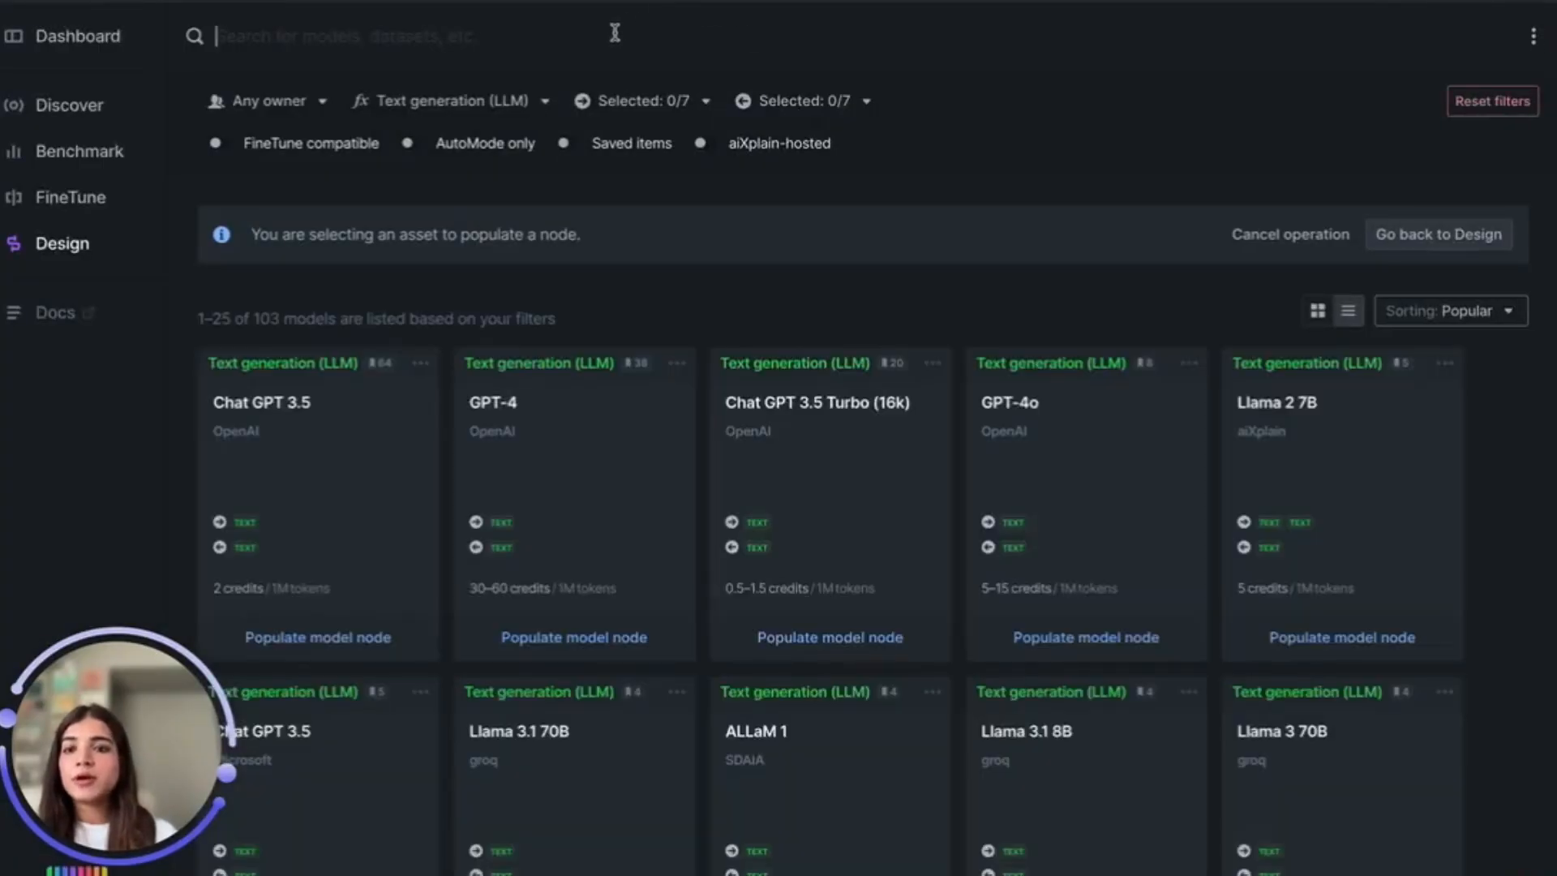
click(591, 38)
text(llama)
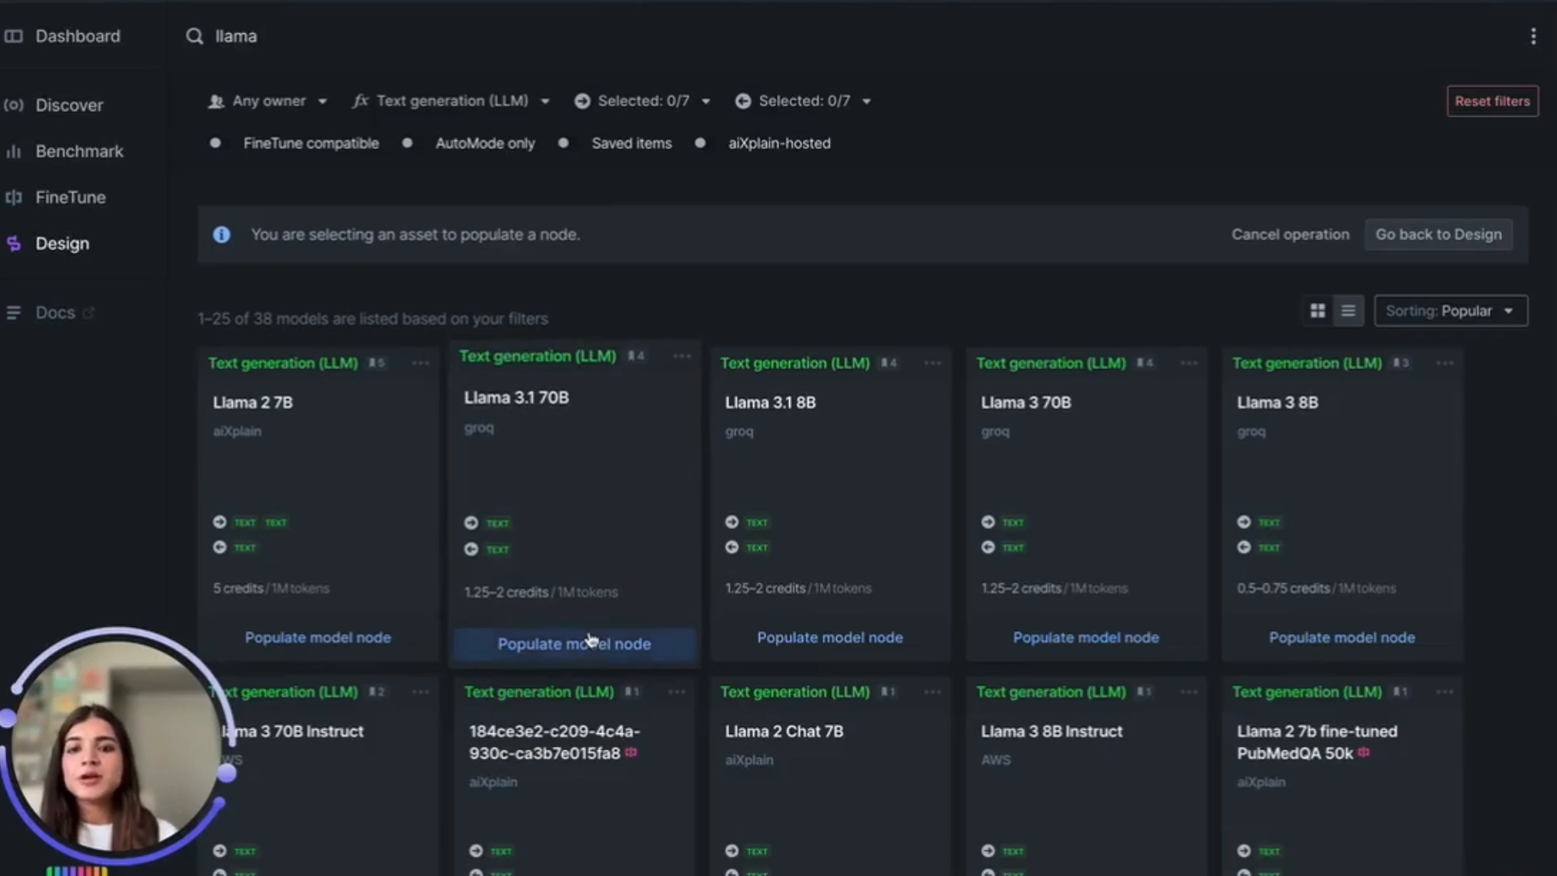
click(585, 638)
Paste the prompt for rewording questions into web search strings, ending in "Question to transform: {{question}}", into Query Optimizer and read it through
click(775, 417)
click(709, 352)
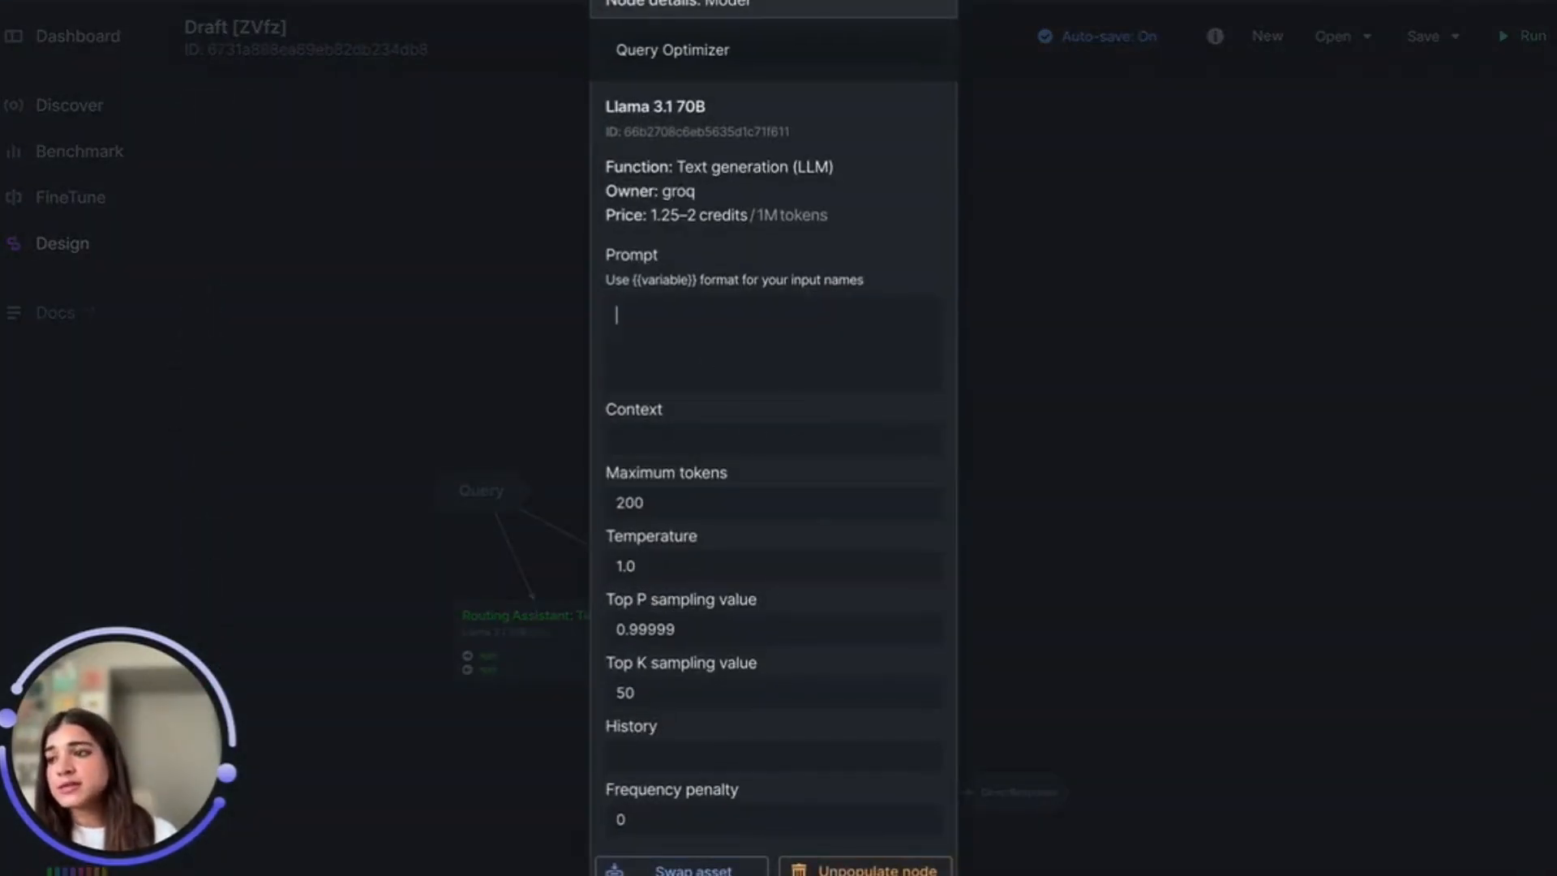
key(ctrl+v)
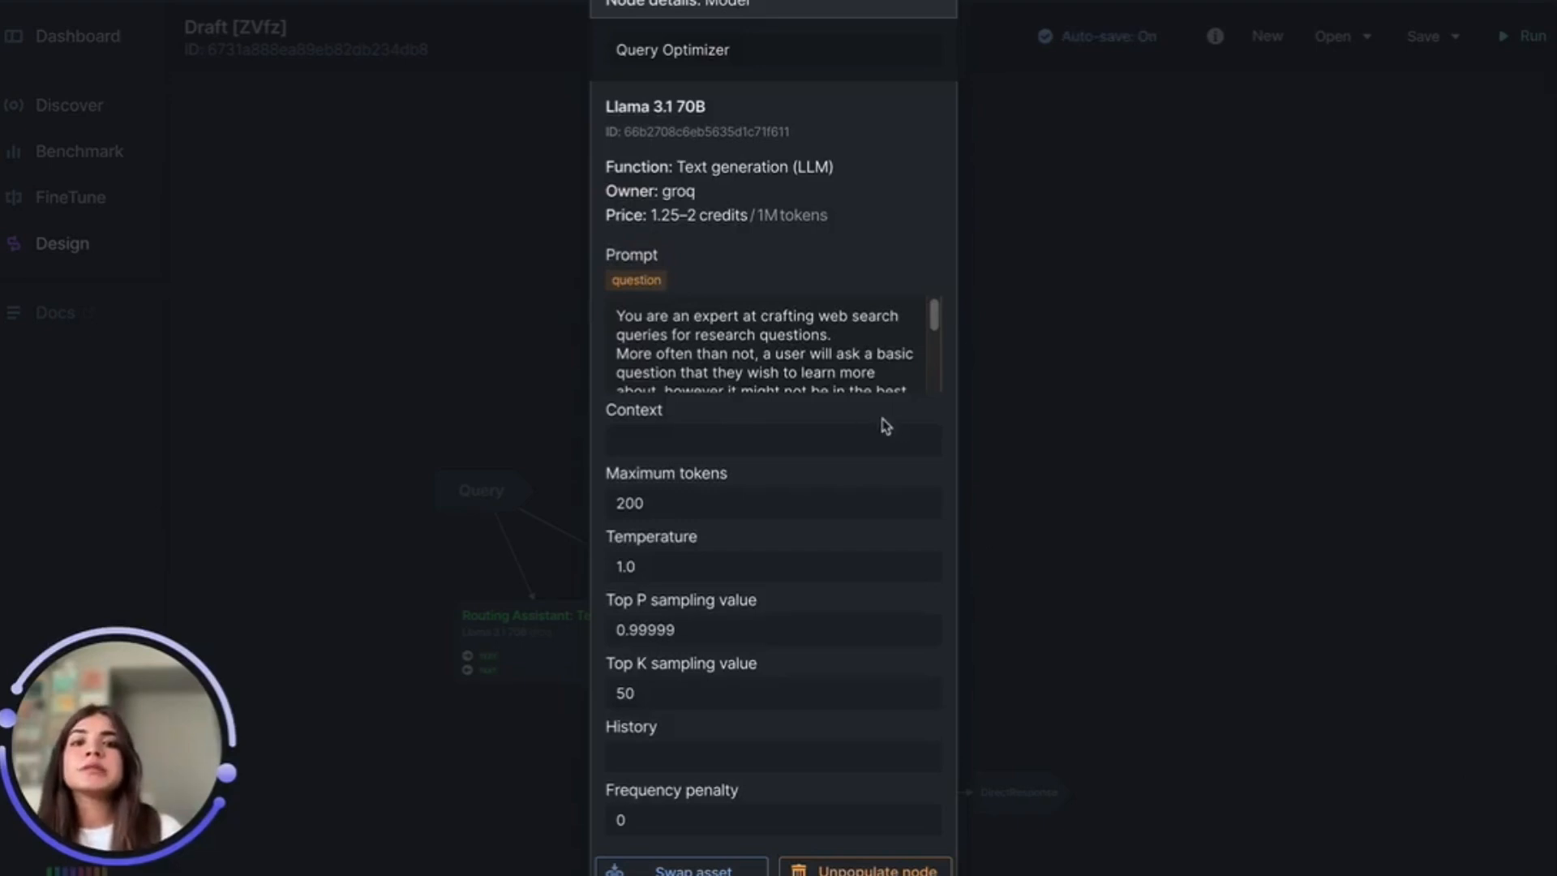
scroll(838, 382, down, 2)
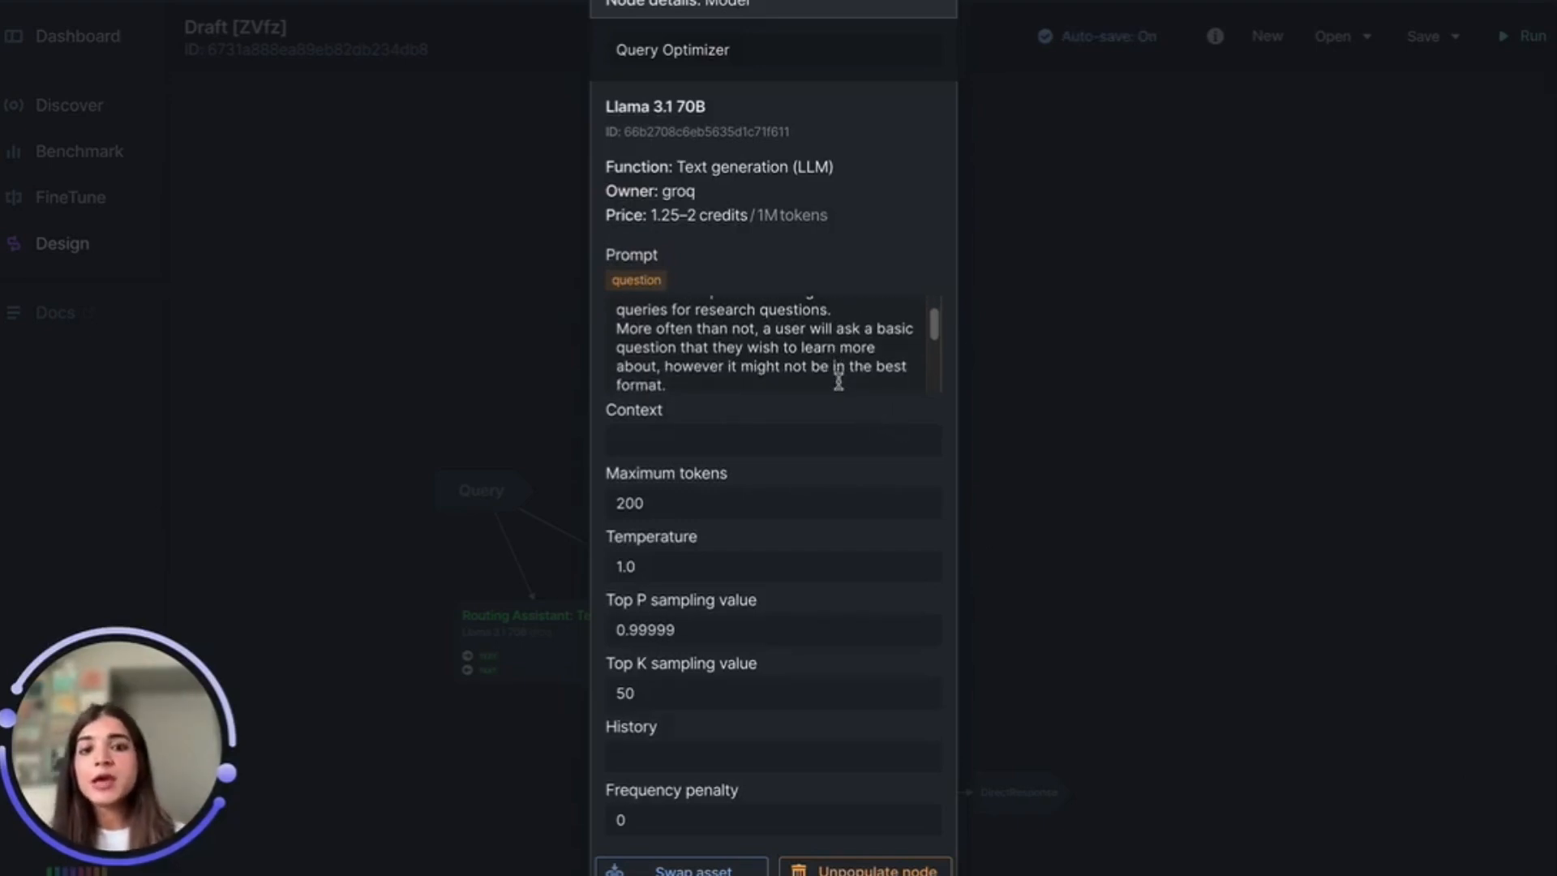
scroll(839, 381, down, 2)
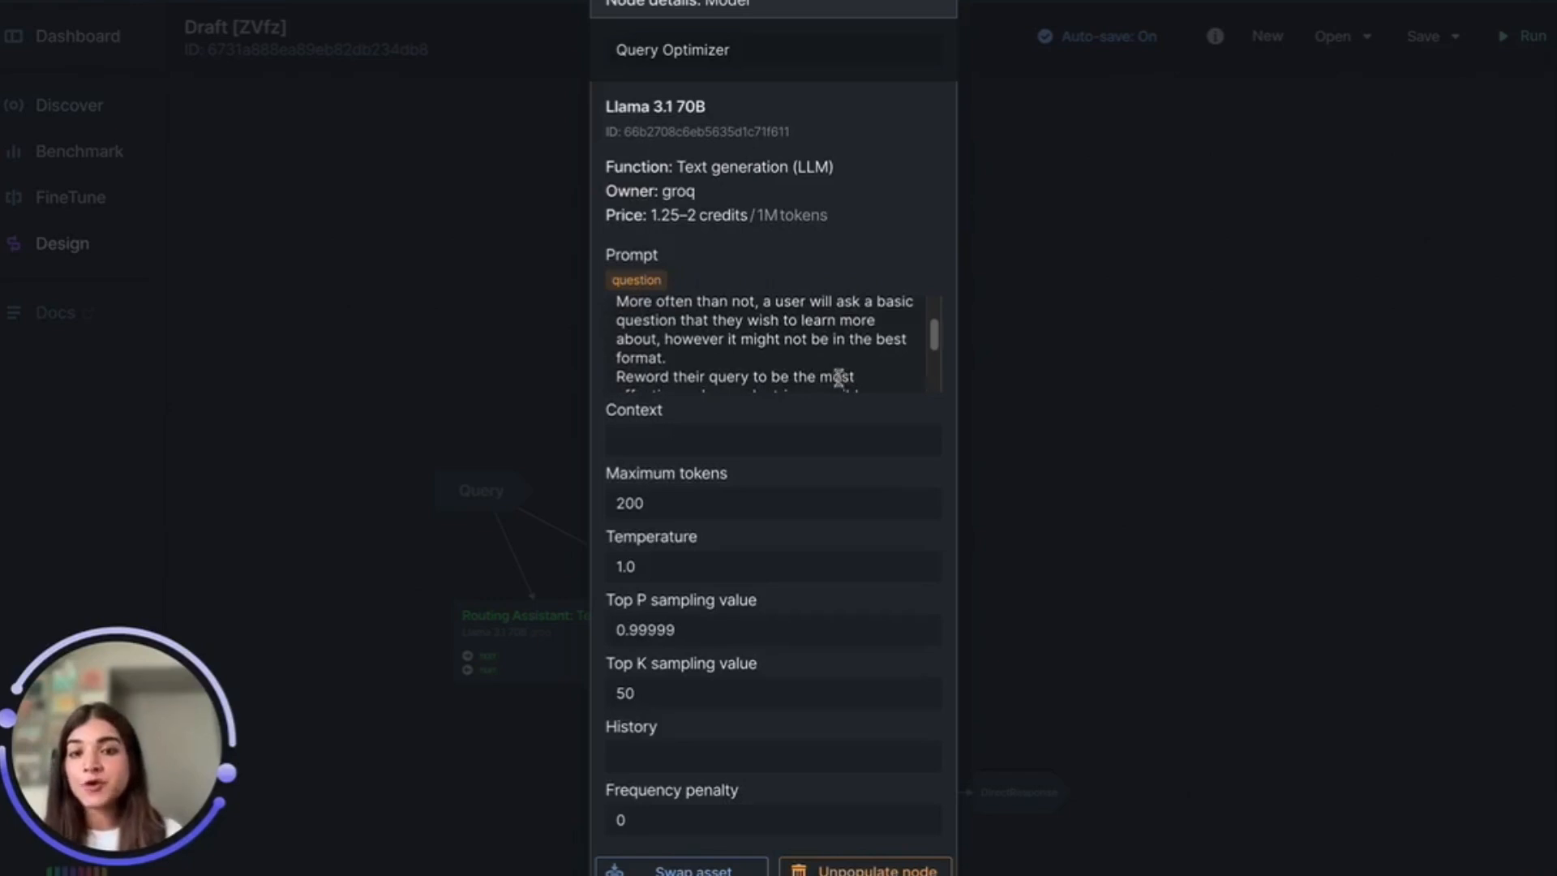
scroll(838, 377, down, 2)
scroll(838, 372, down, 3)
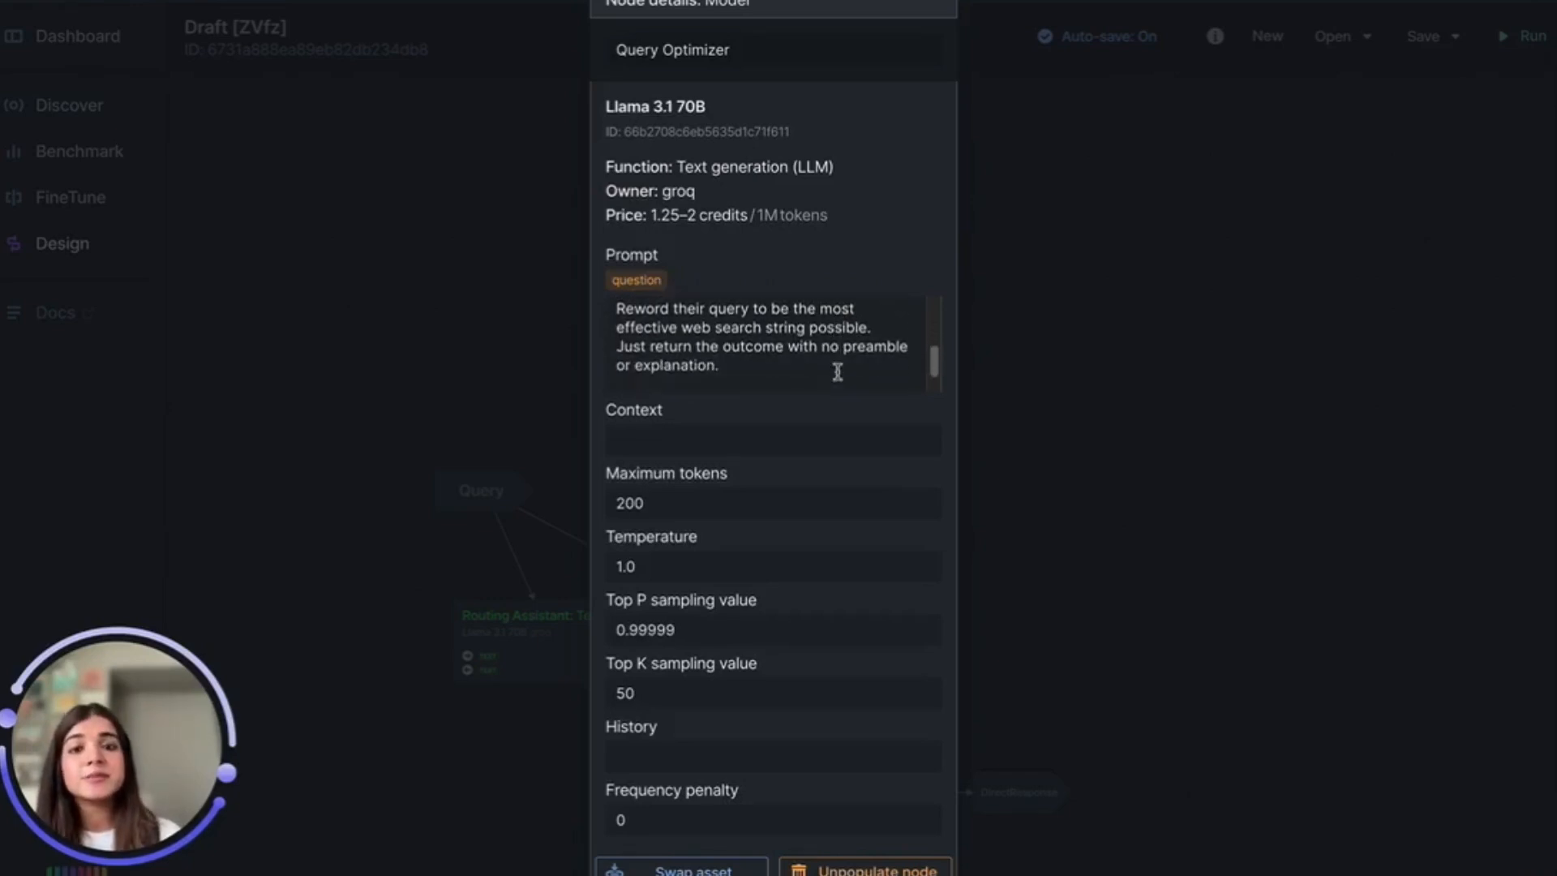
scroll(838, 373, down, 2)
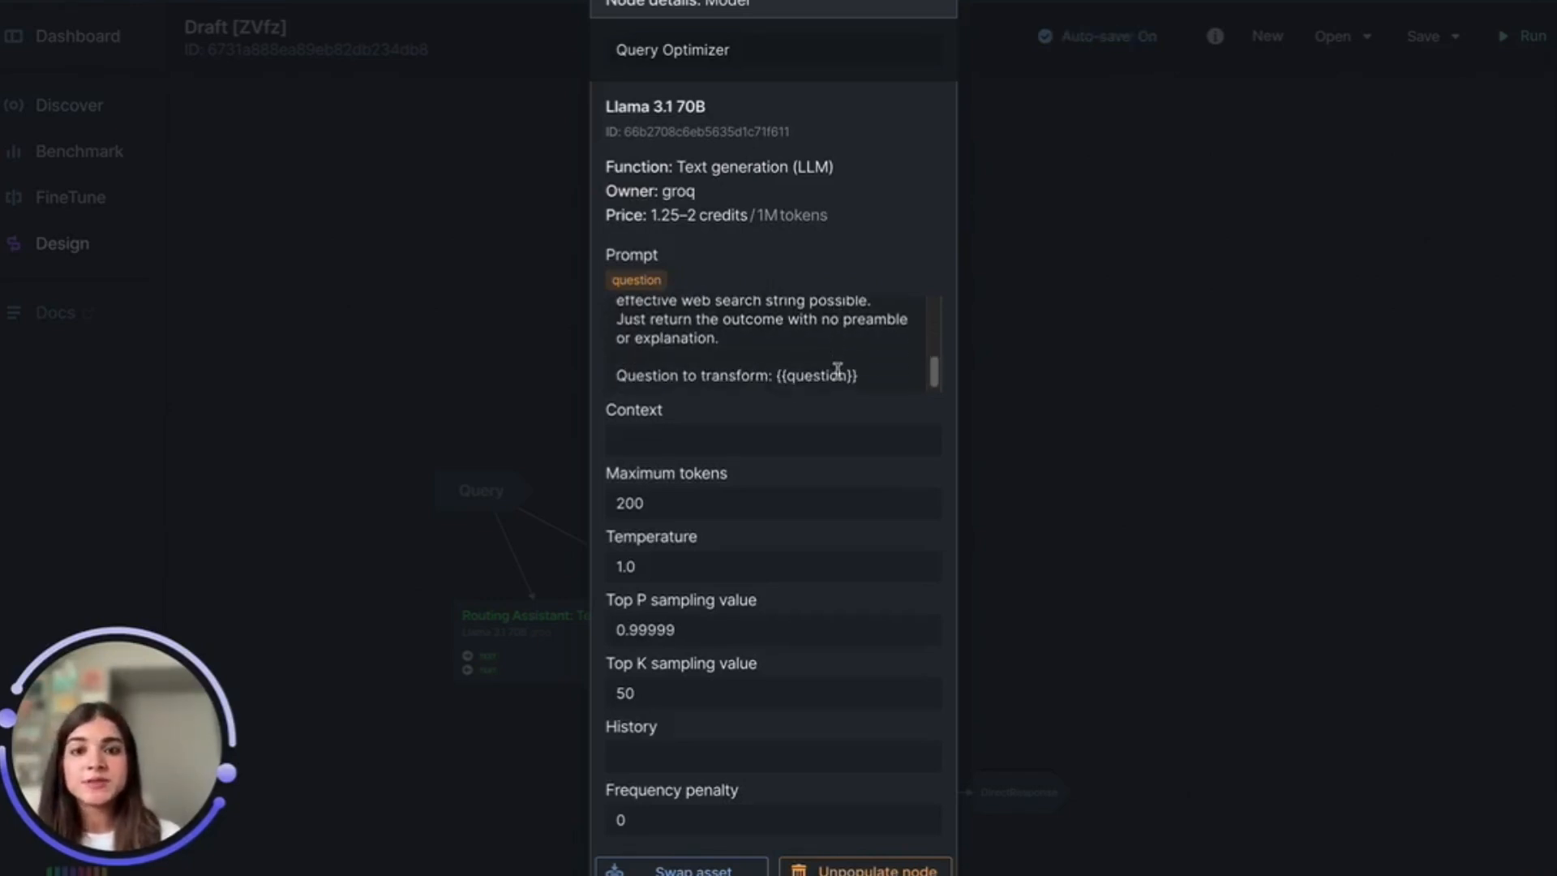
Finish going through Query Optimizer's remaining settings and return to the pipeline canvas
scroll(838, 371, down, 2)
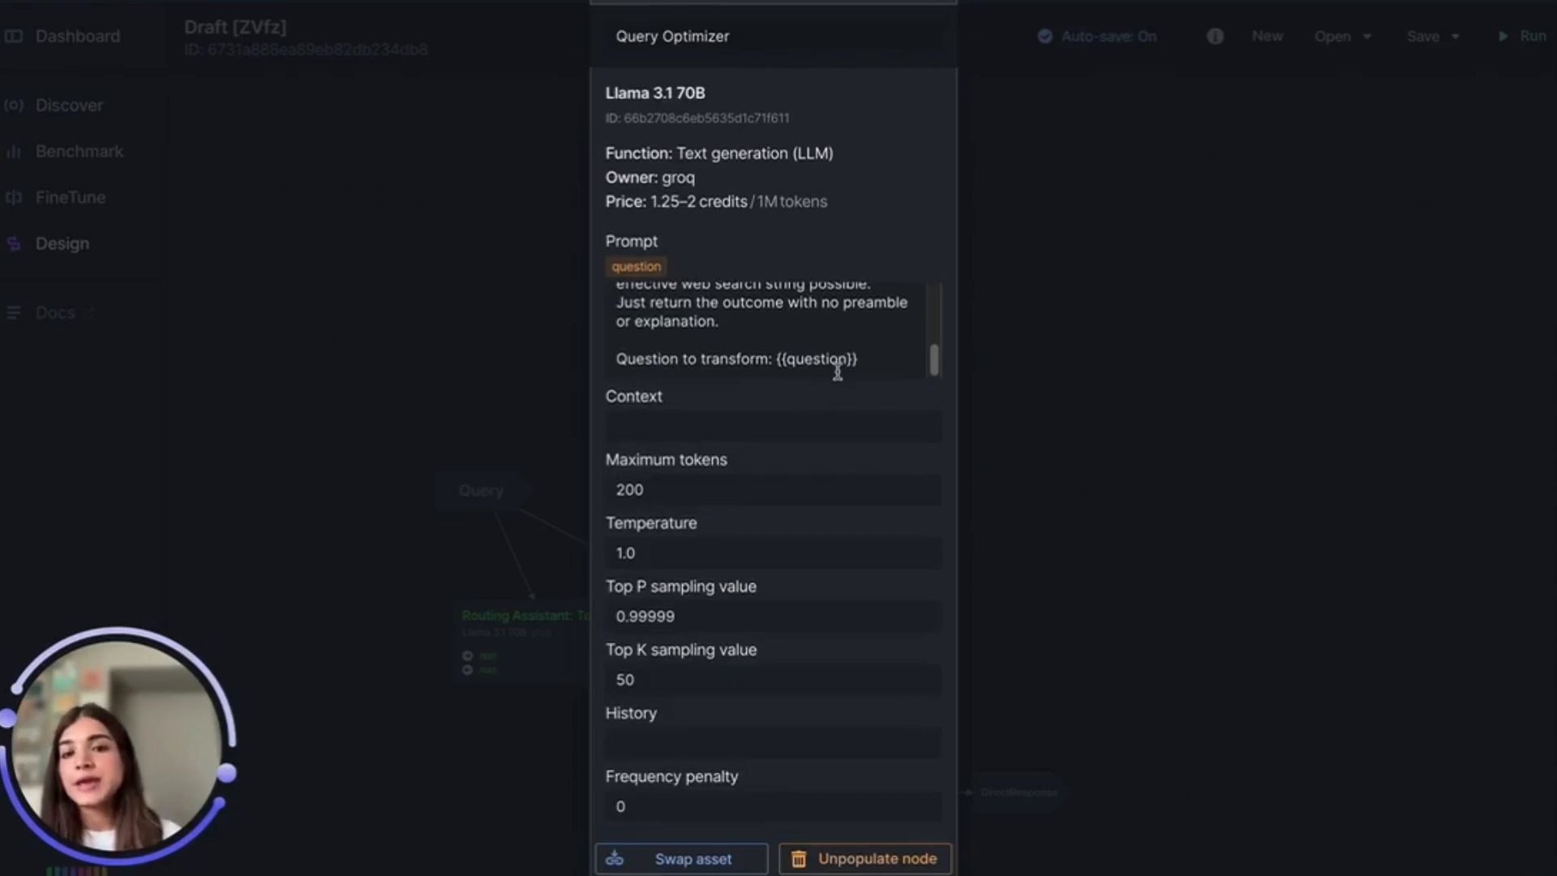
scroll(837, 372, down, 1)
key(Escape)
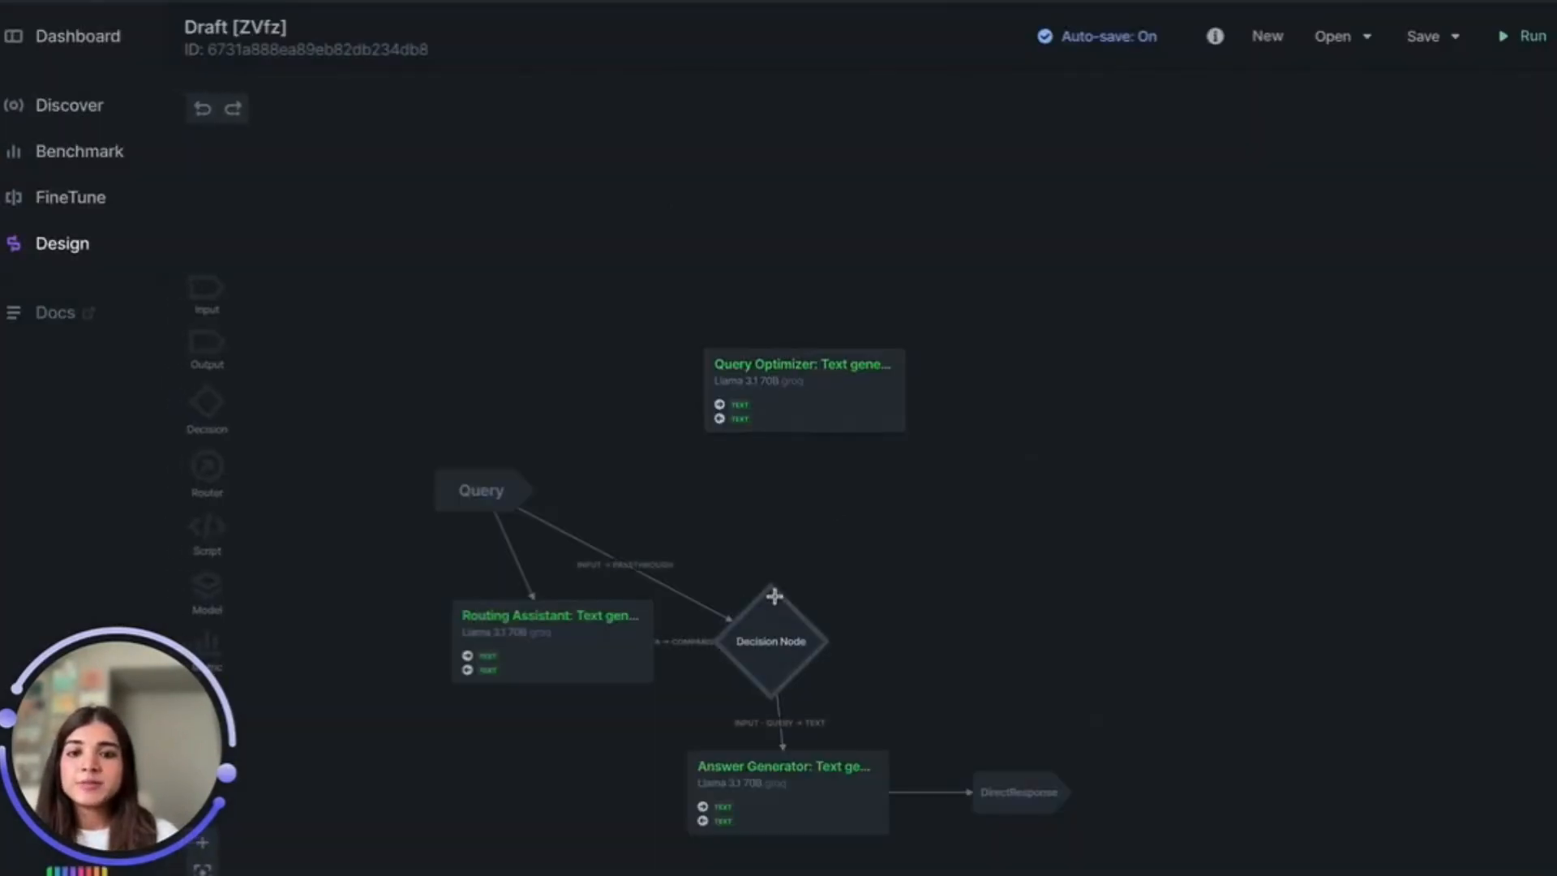
Connect Decision Node to Query Optimizer for decision True with Input - Query mapped to question, and align Query Optimizer directly above Decision Node
drag(775, 596, 777, 432)
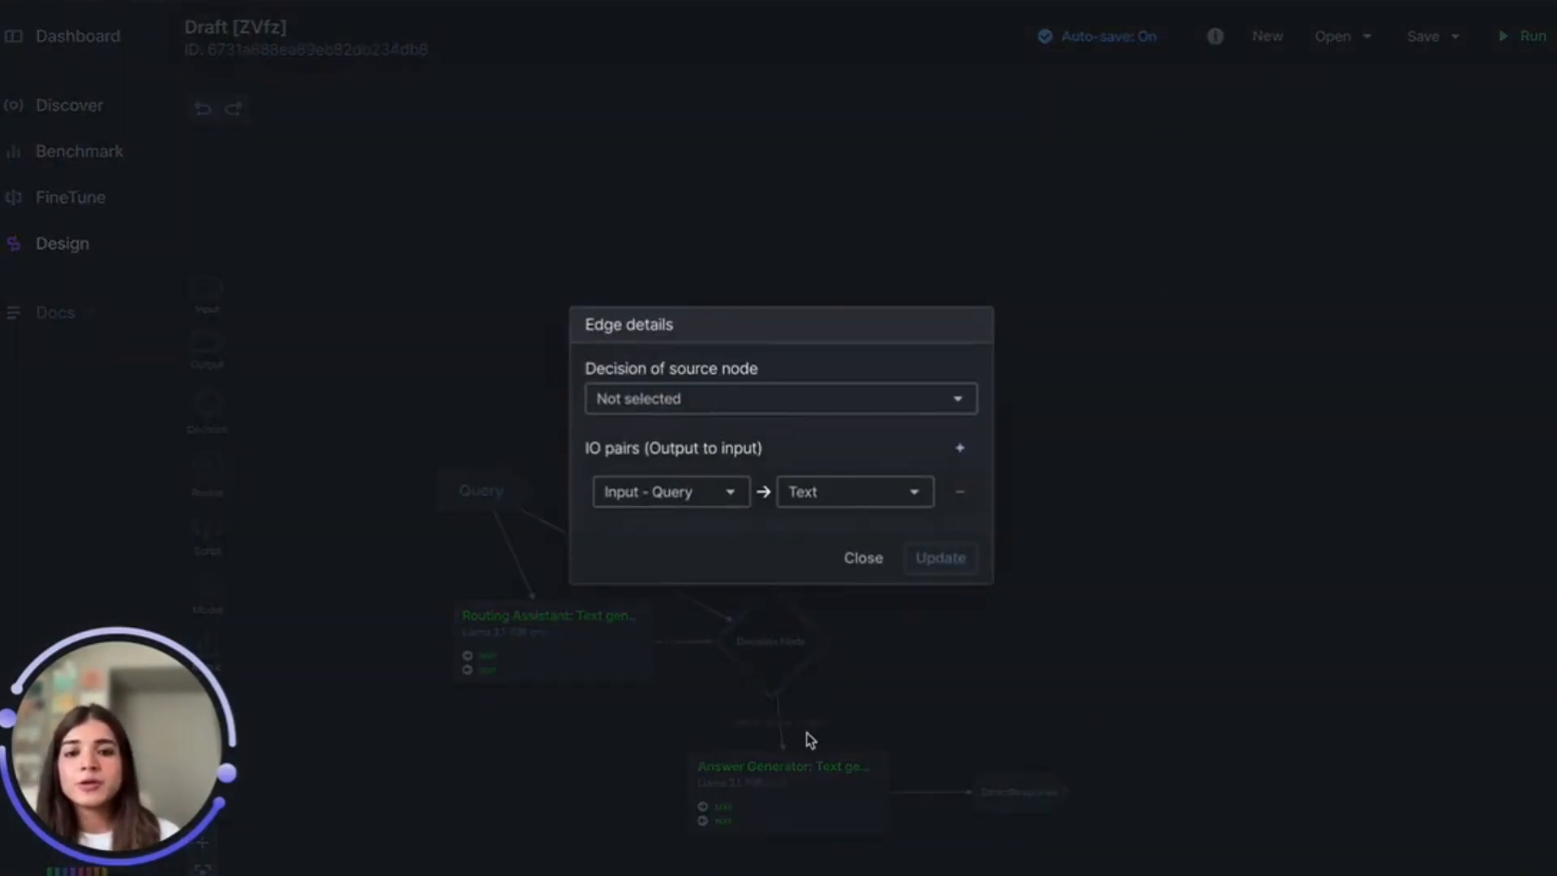
click(695, 401)
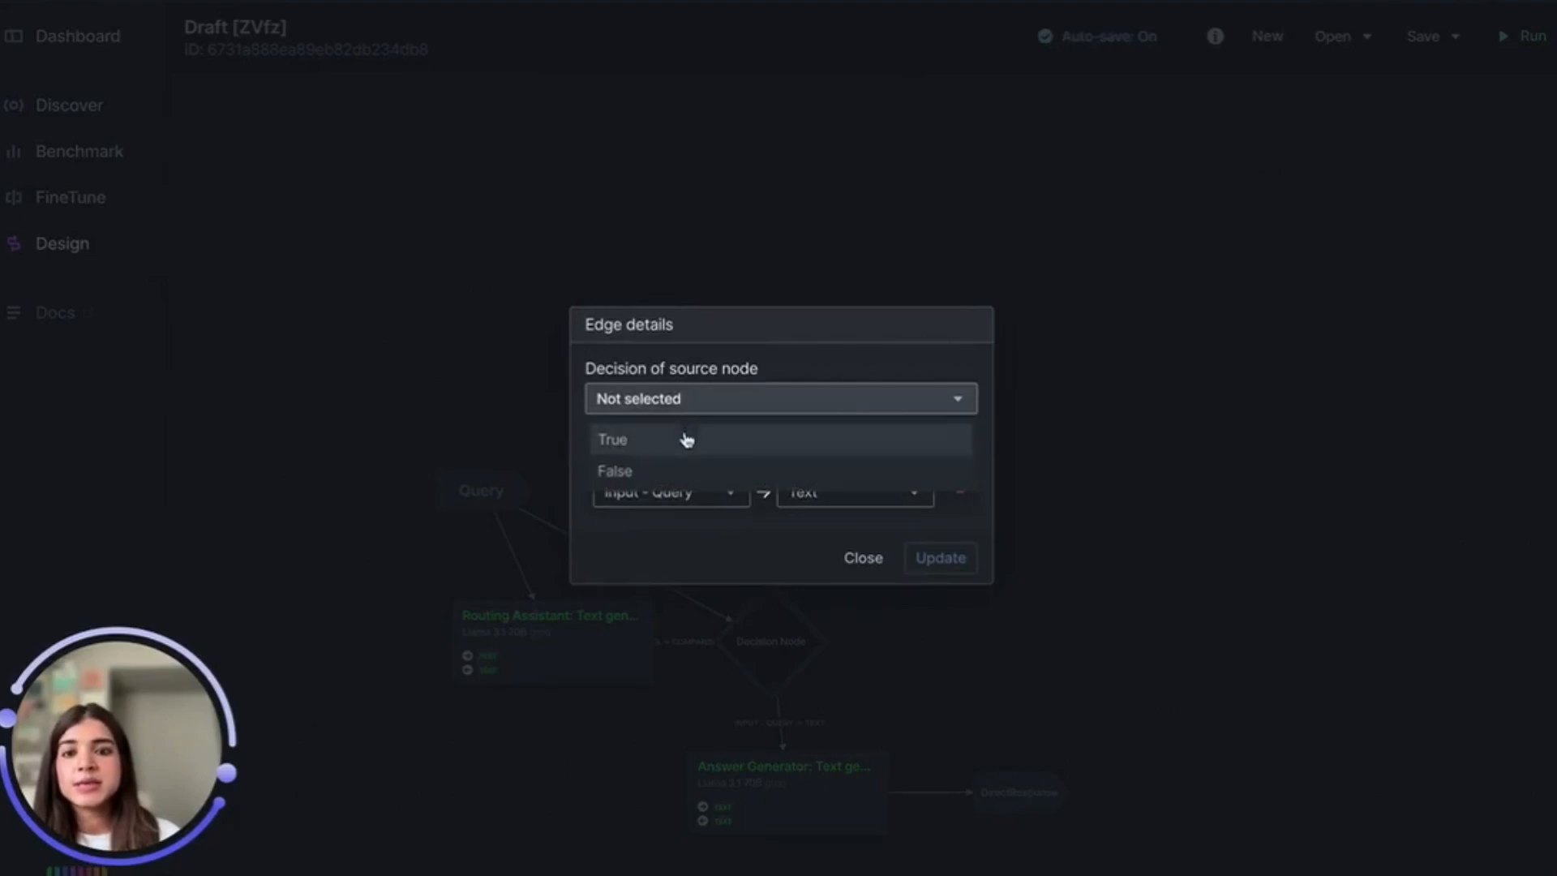
click(687, 439)
click(818, 512)
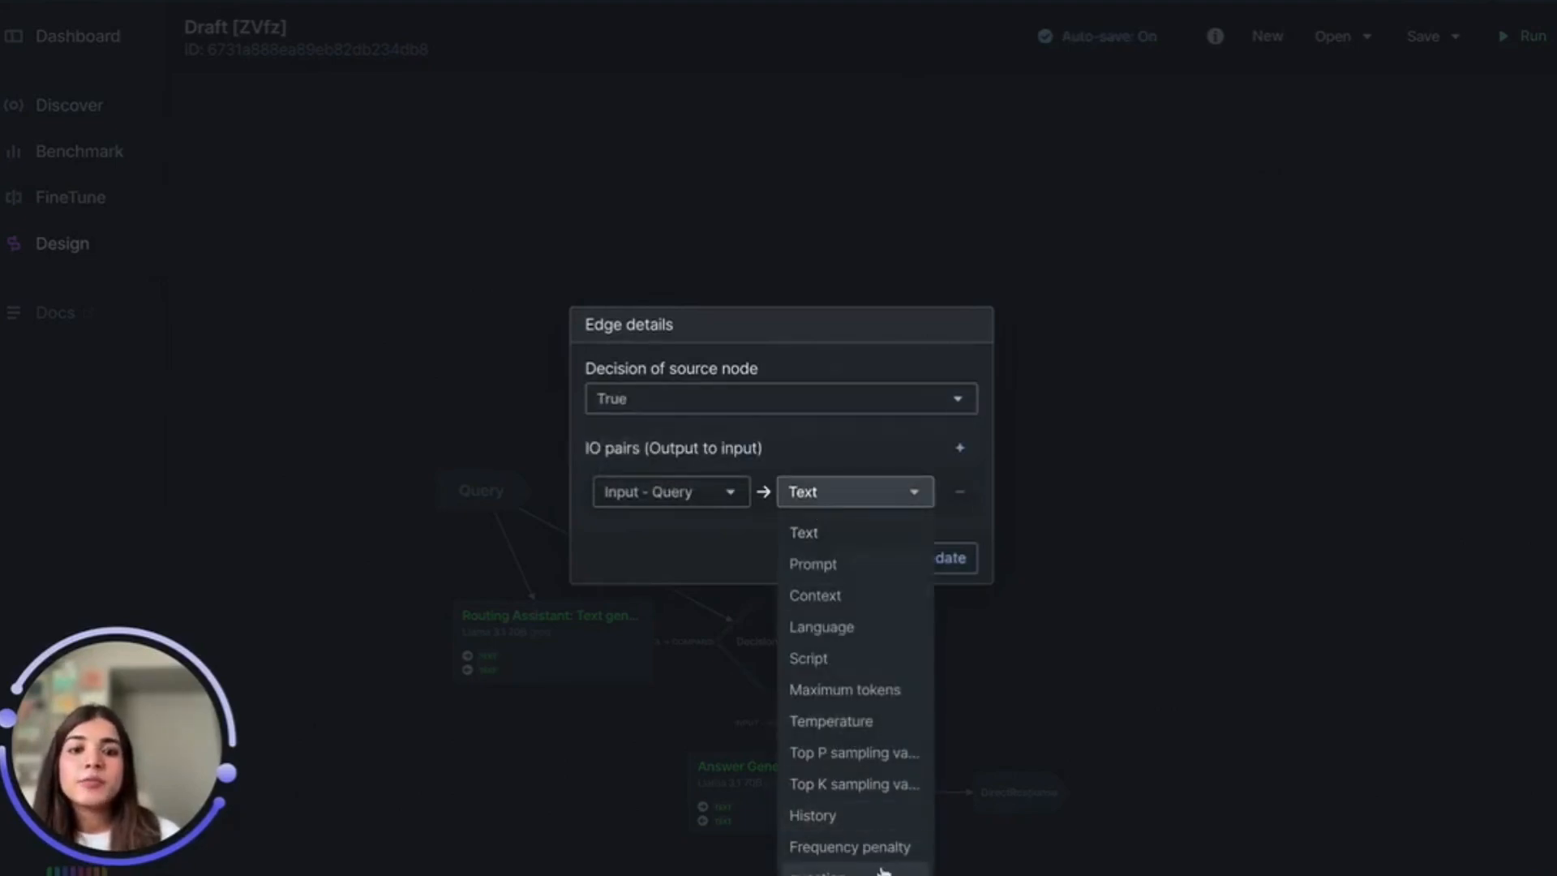
click(817, 871)
click(963, 559)
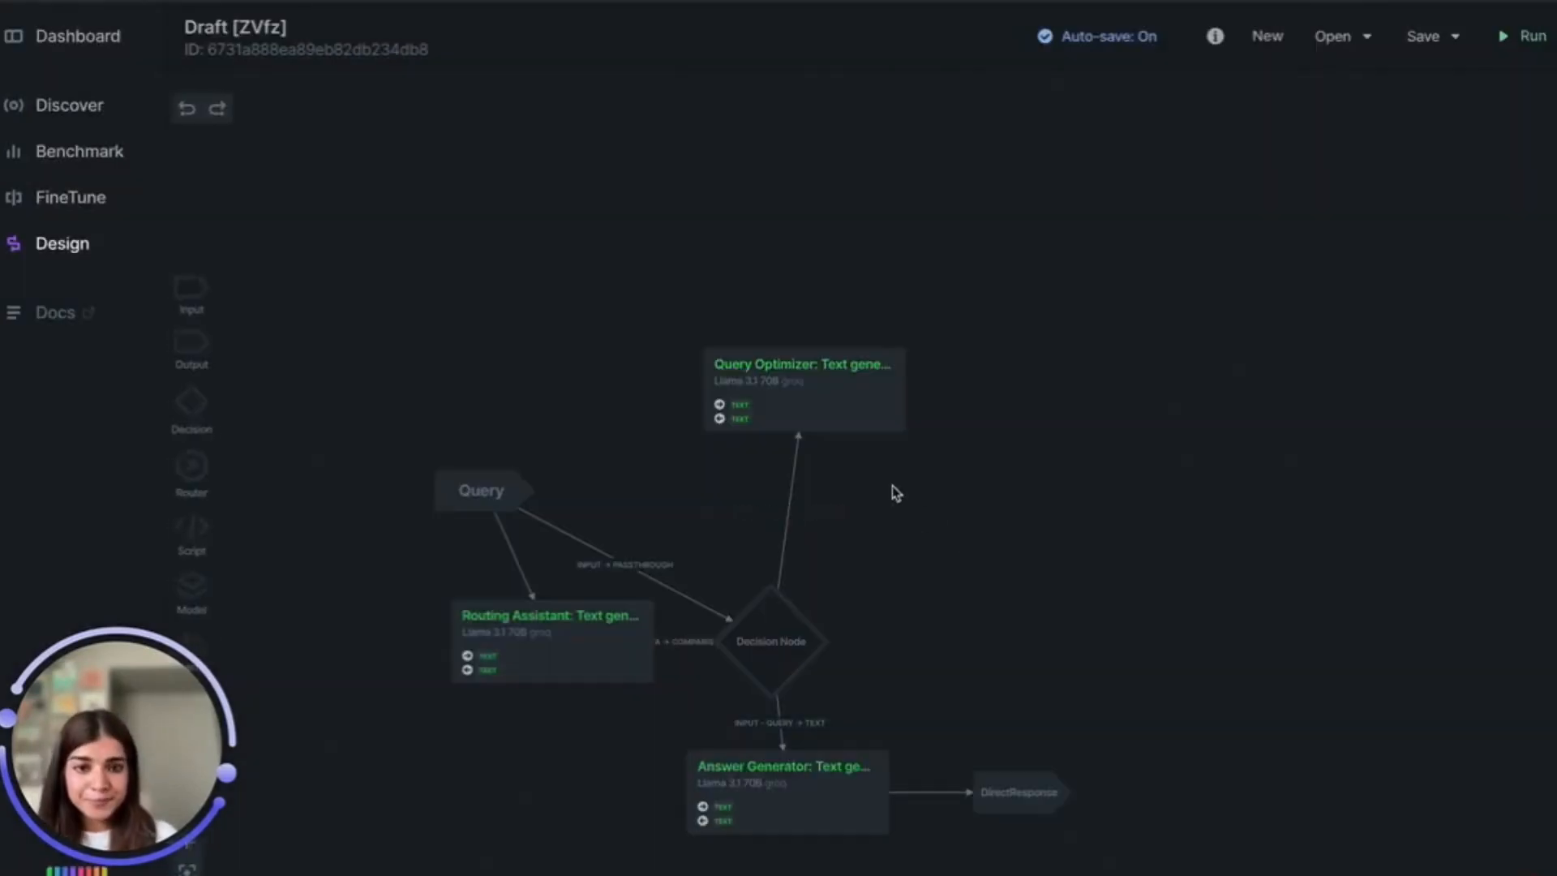
drag(811, 417, 796, 419)
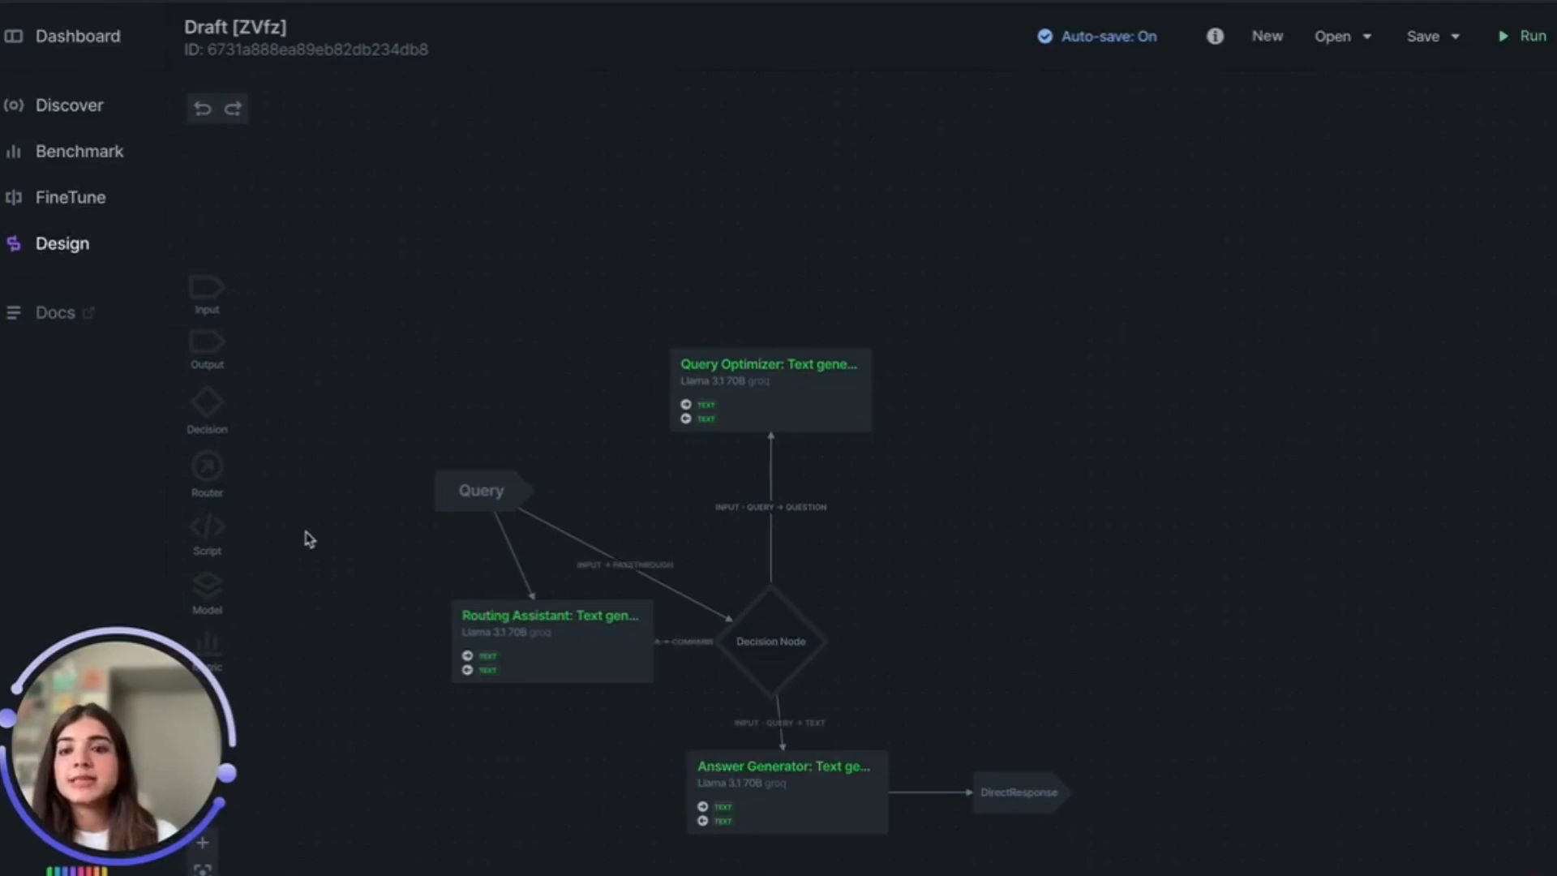
Add a model node beside Query Optimizer populated with Scale SERP's Google Search, and connect Query Optimizer to it with Data mapped to Text
drag(204, 582, 971, 355)
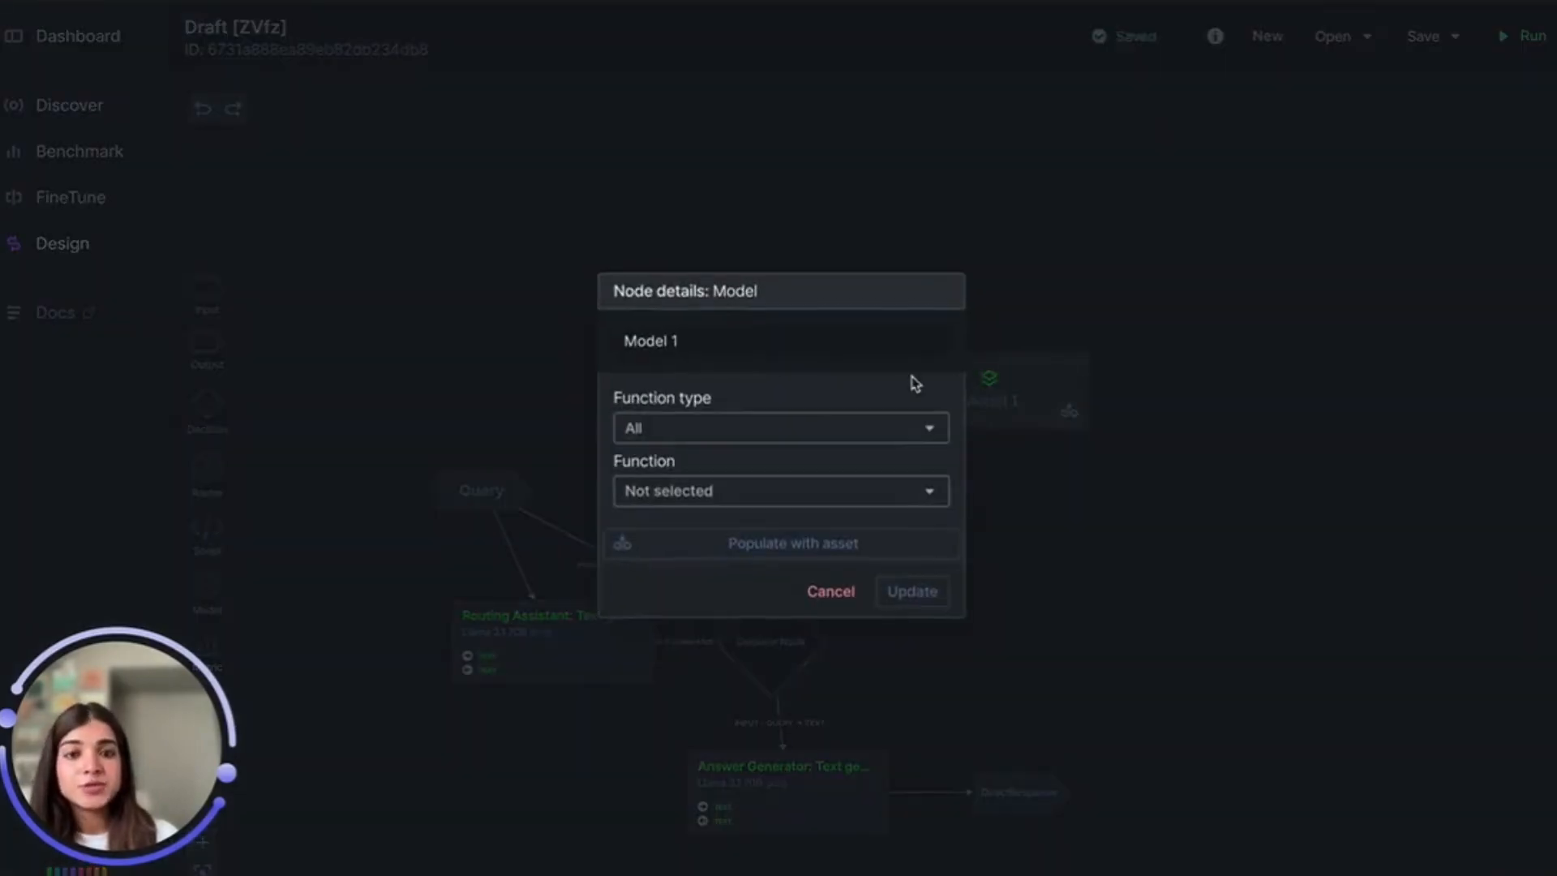
click(681, 544)
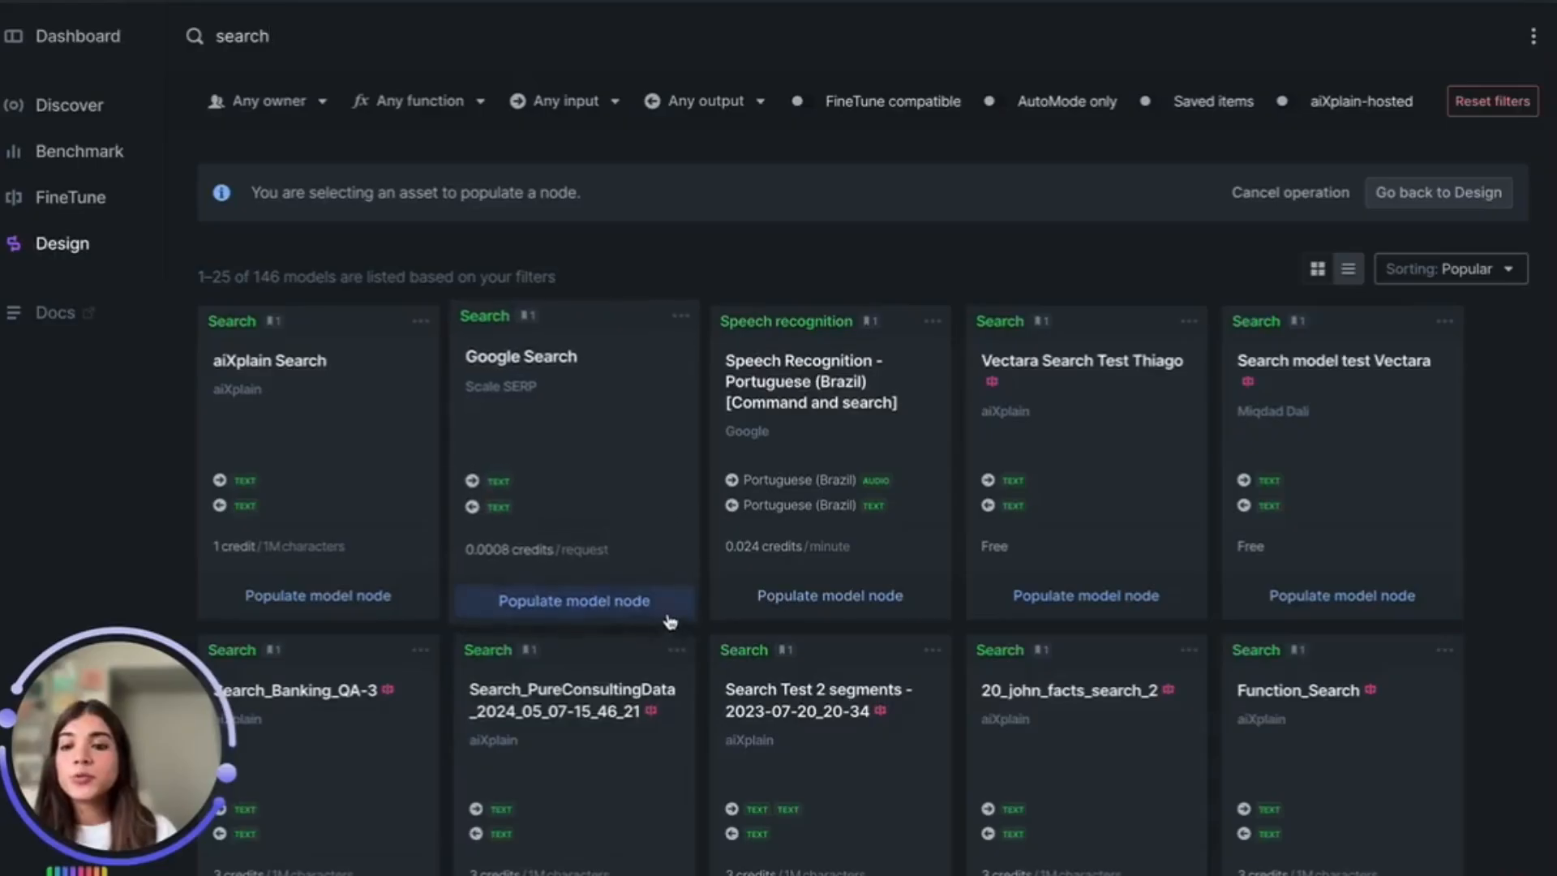
click(655, 604)
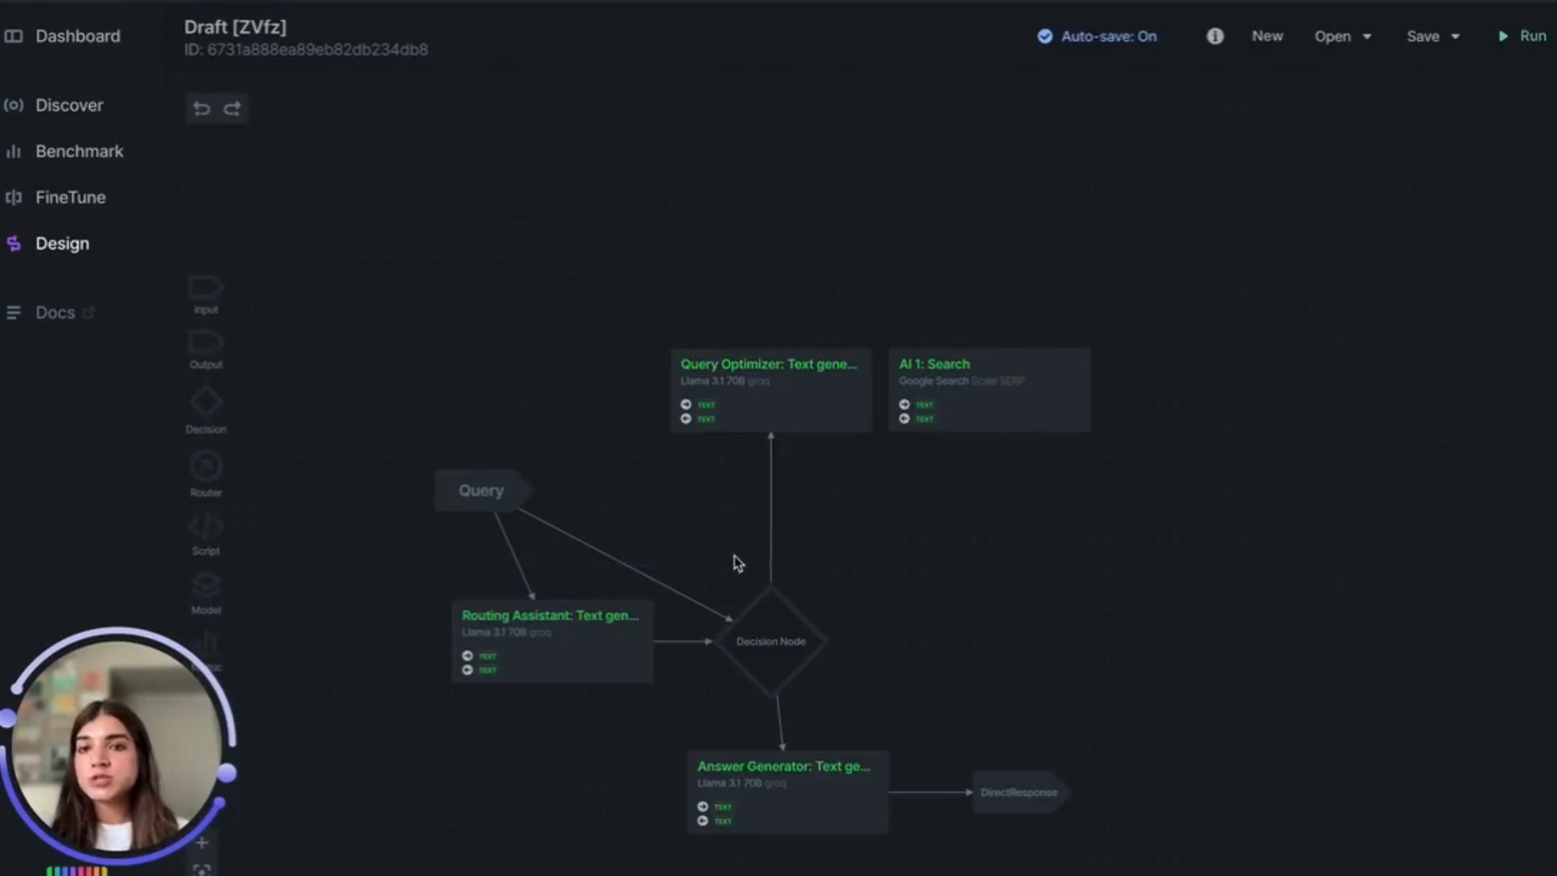
drag(984, 405, 1024, 390)
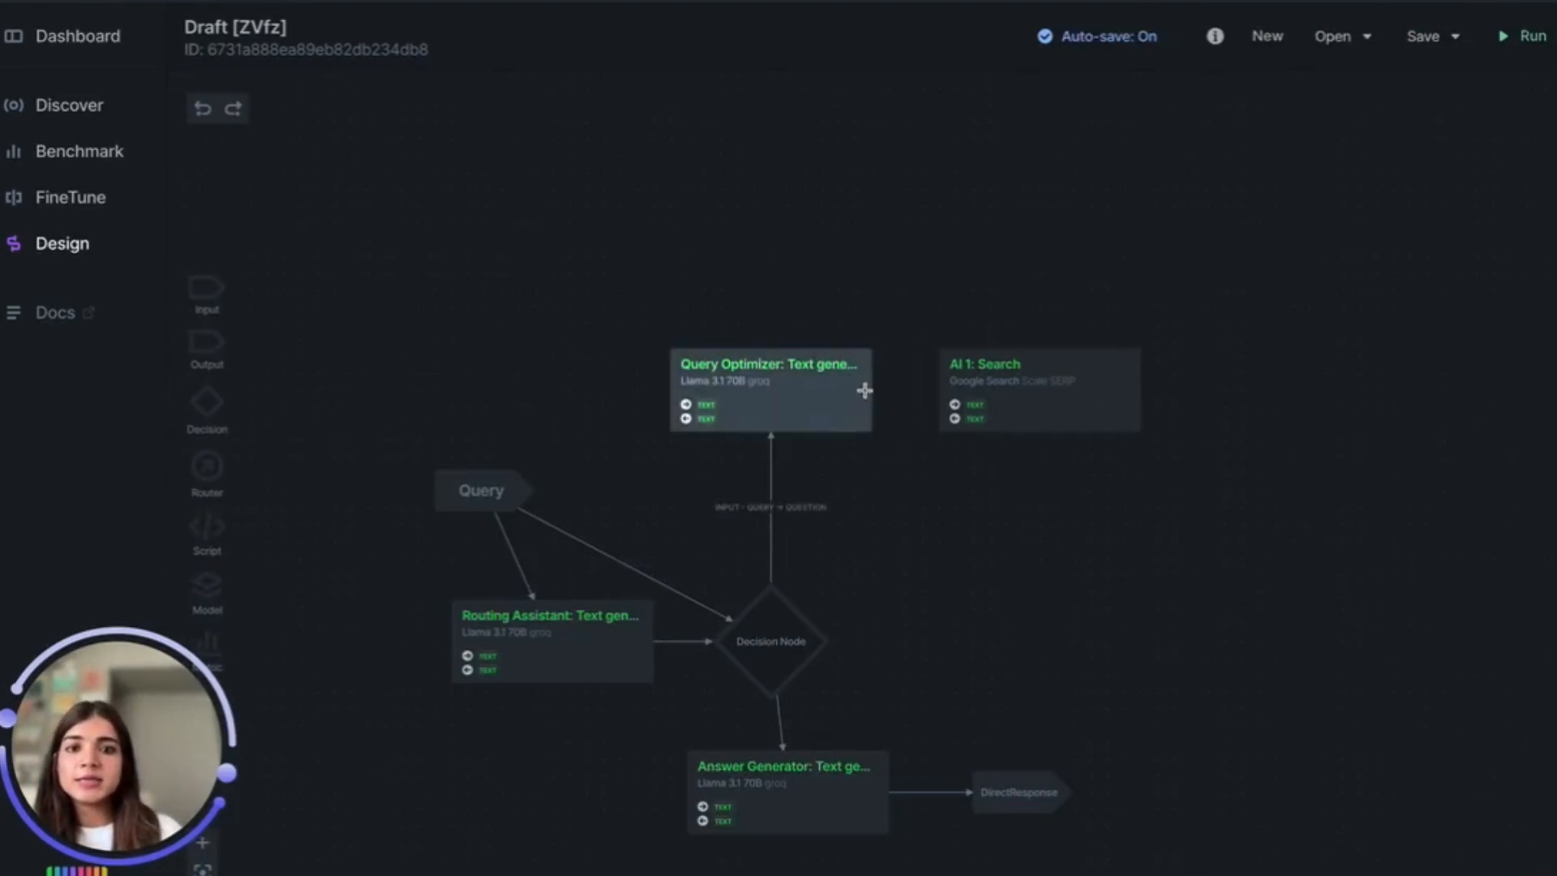
drag(864, 393, 952, 393)
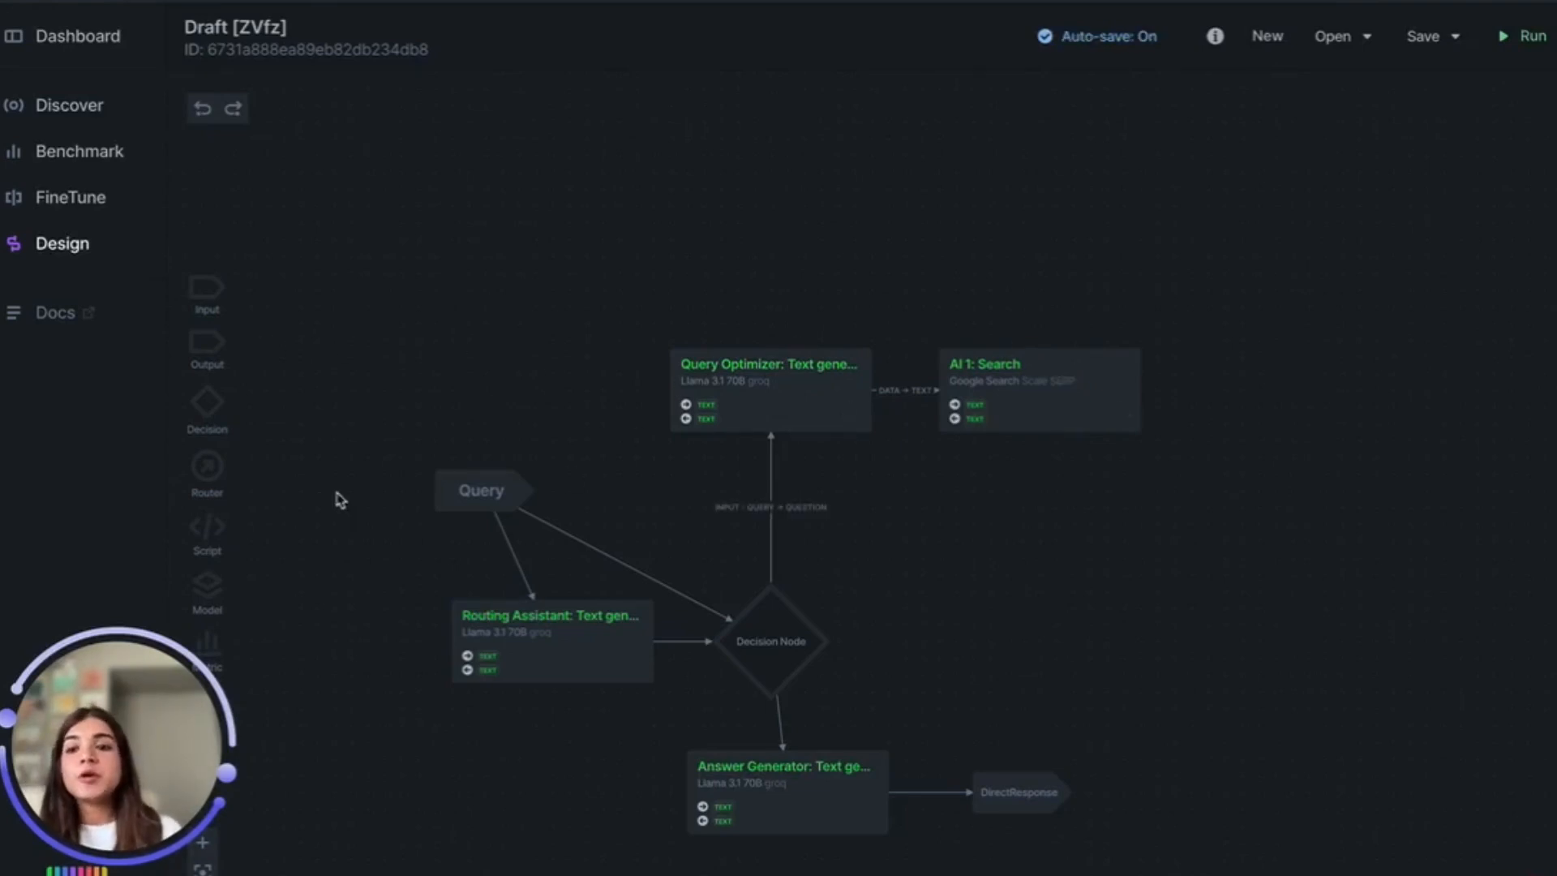
Add a script node below the Google Search node, upload script.py from Downloads into it and read through its code
drag(225, 521, 1024, 542)
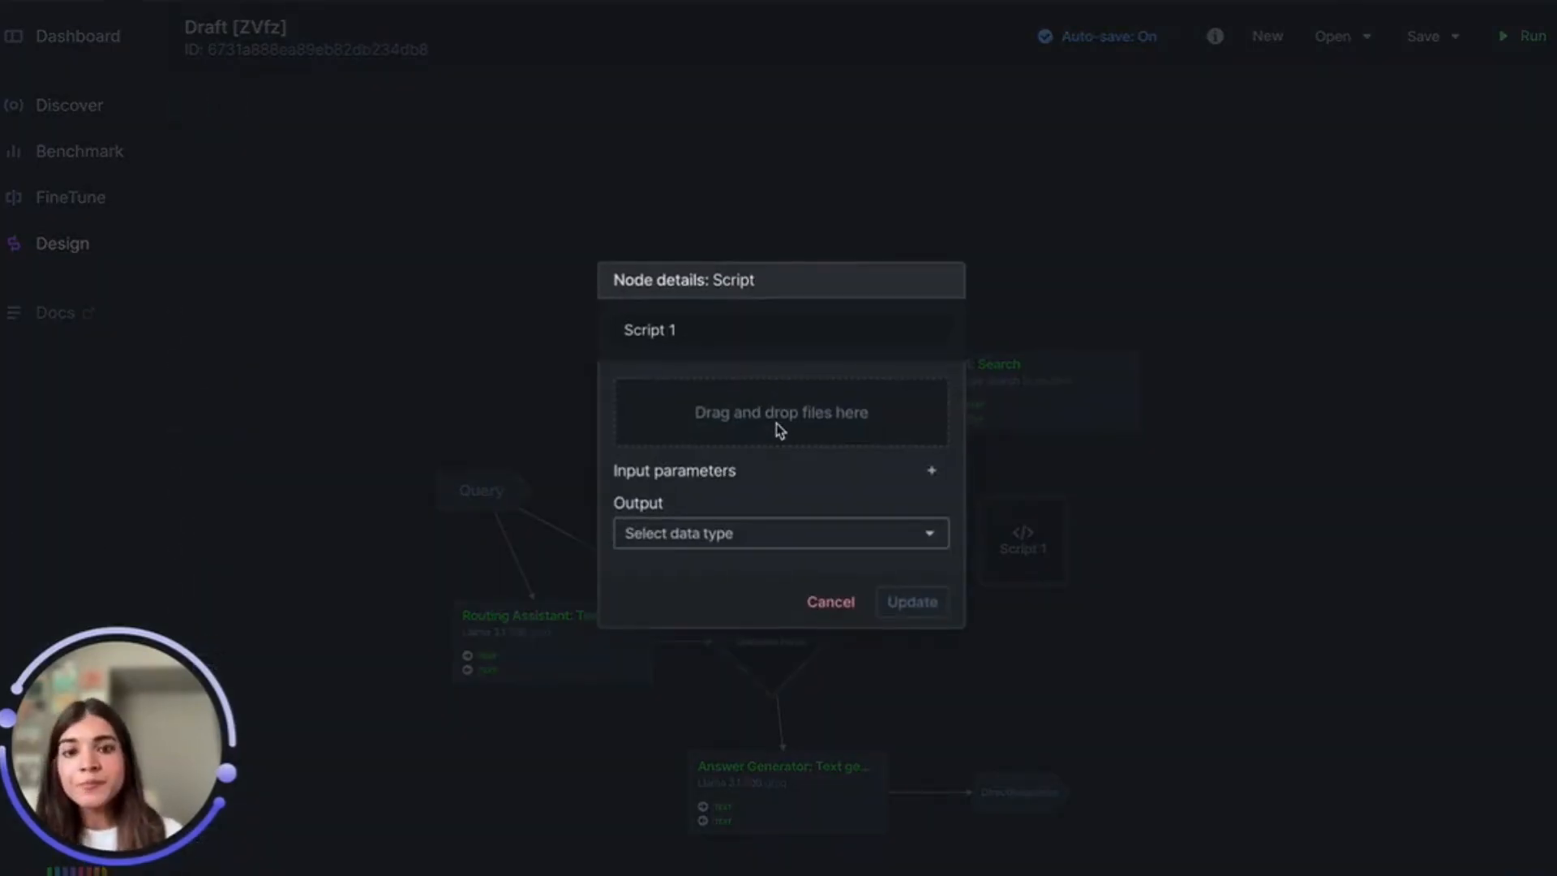
click(780, 430)
click(637, 417)
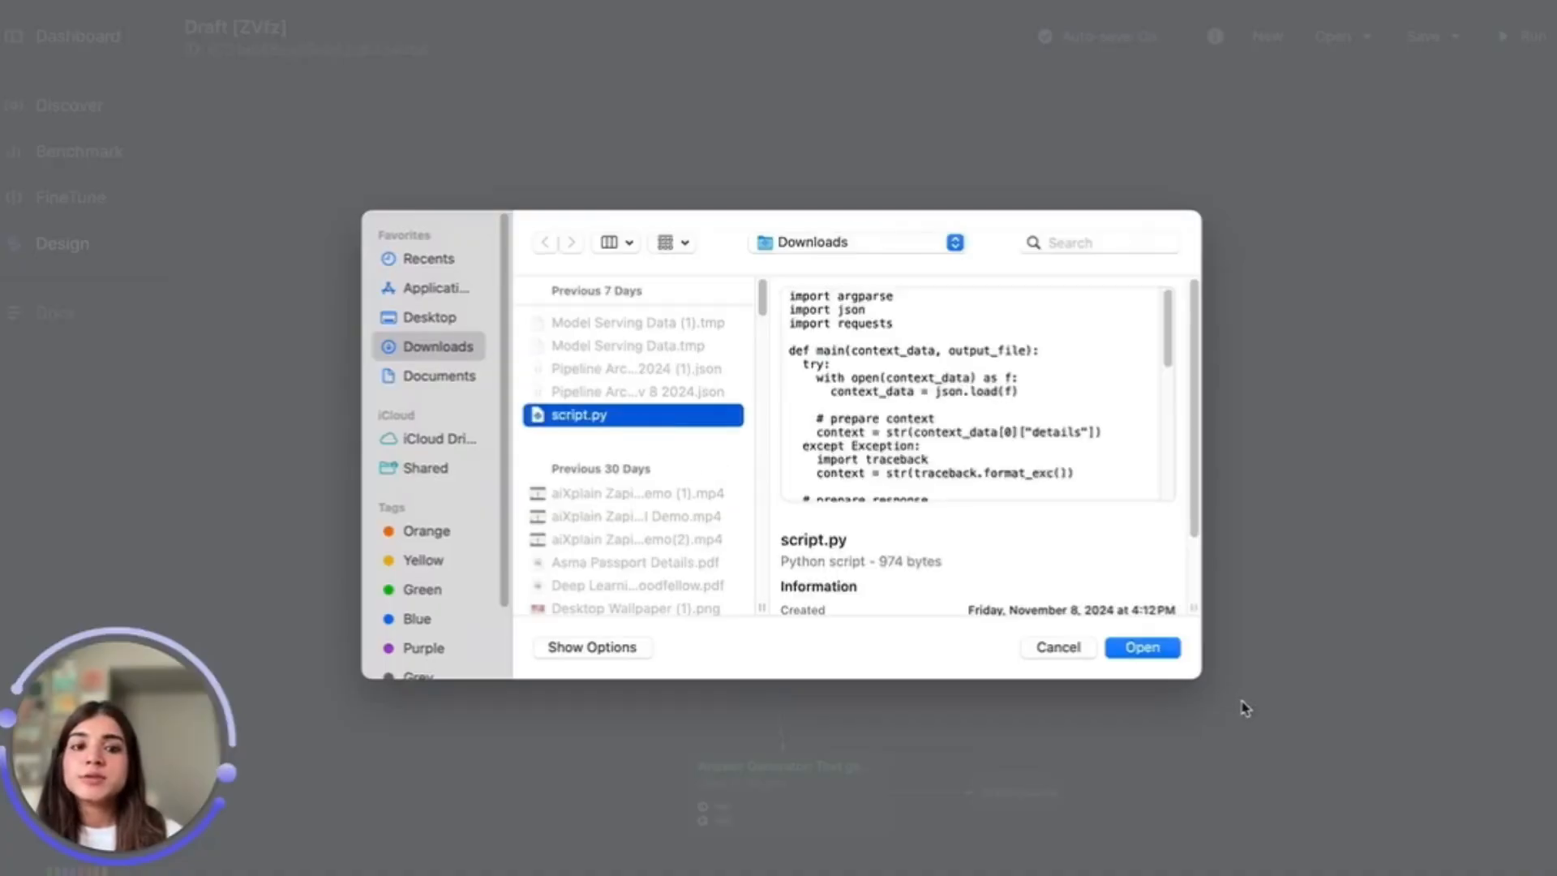
click(1123, 646)
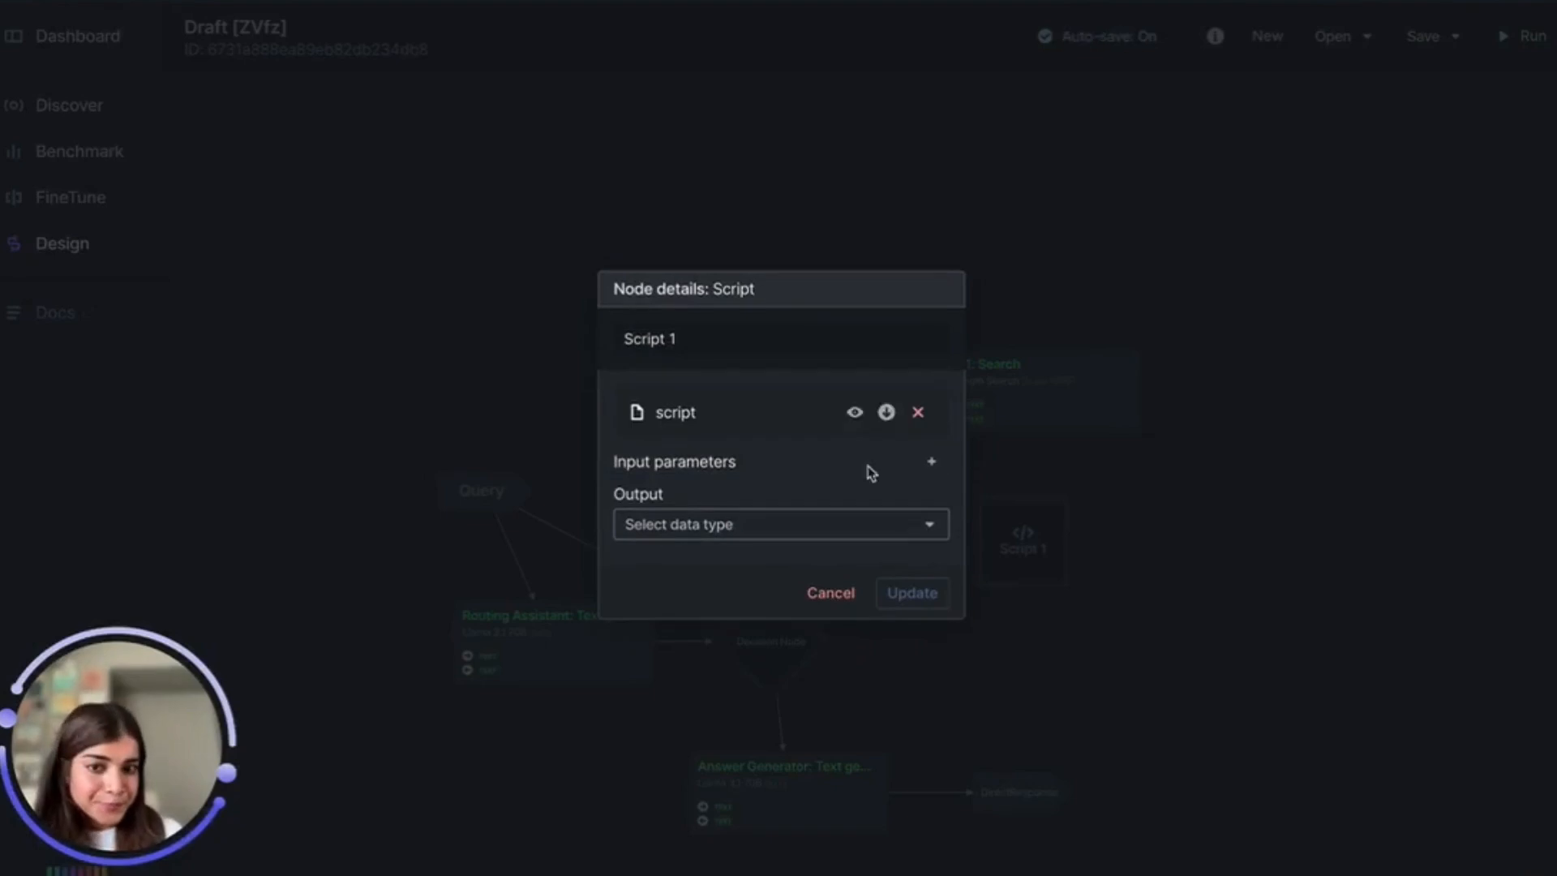
click(855, 415)
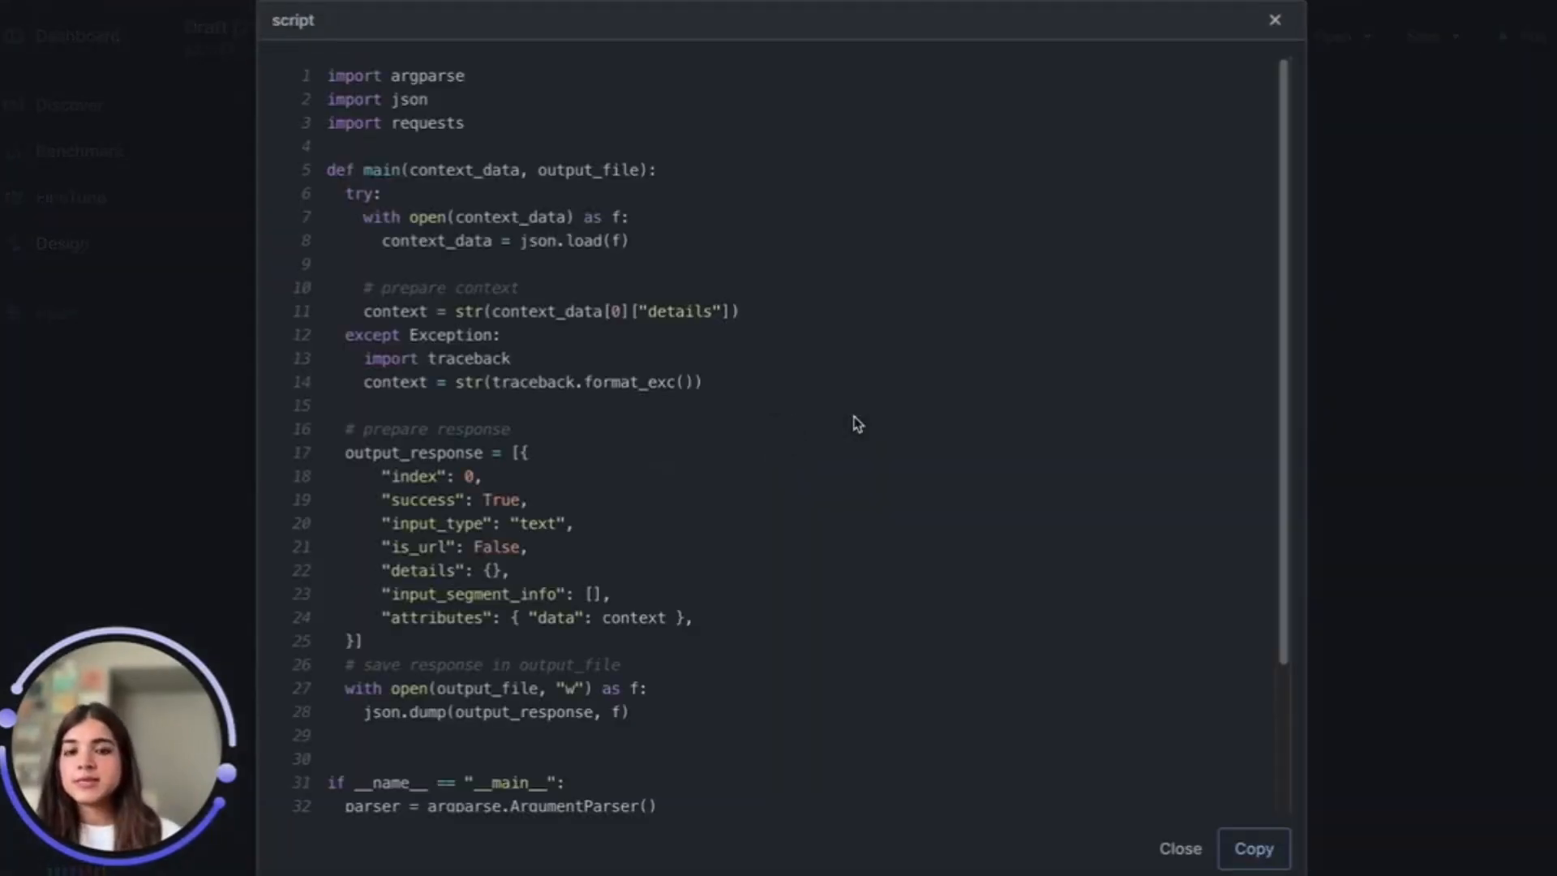
scroll(702, 360, down, 5)
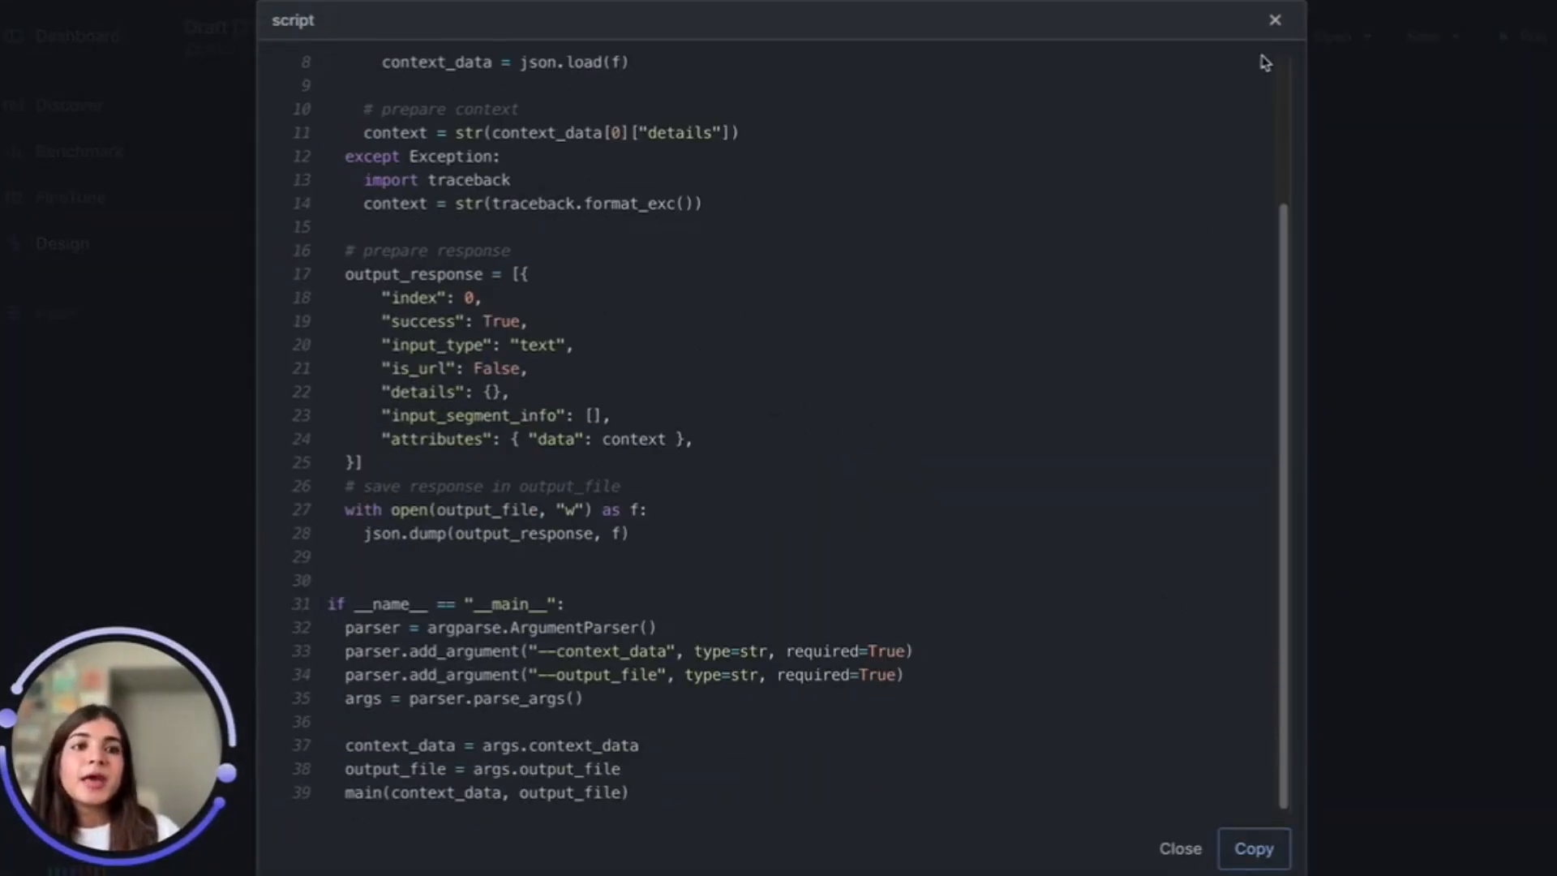
click(1275, 25)
Set the script node's output to Text and add an input parameter context_data of data type Text
click(820, 525)
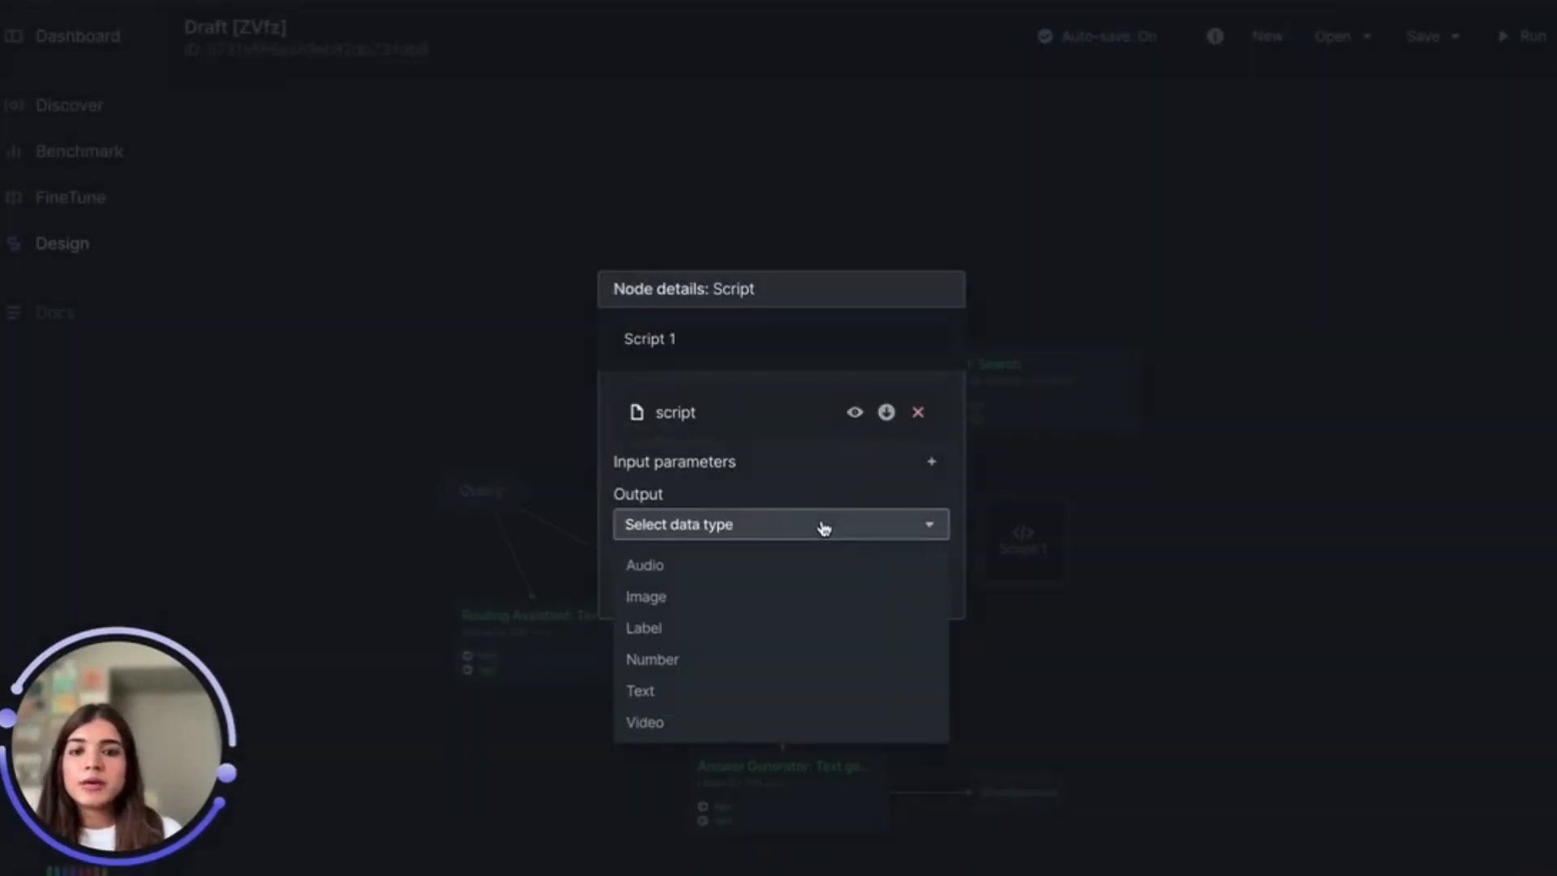
click(810, 688)
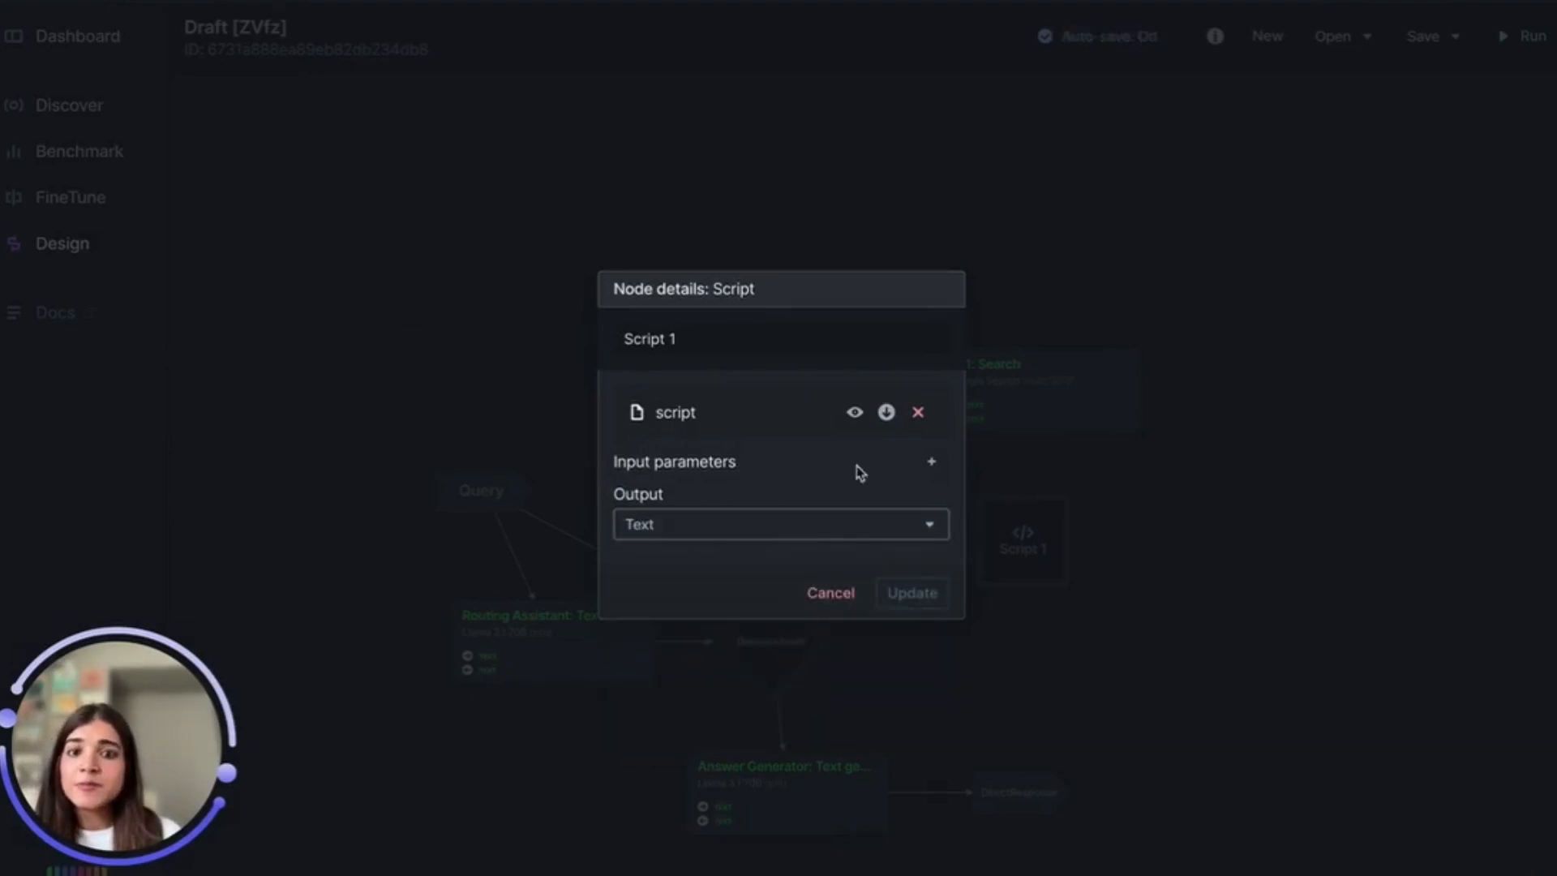
click(931, 461)
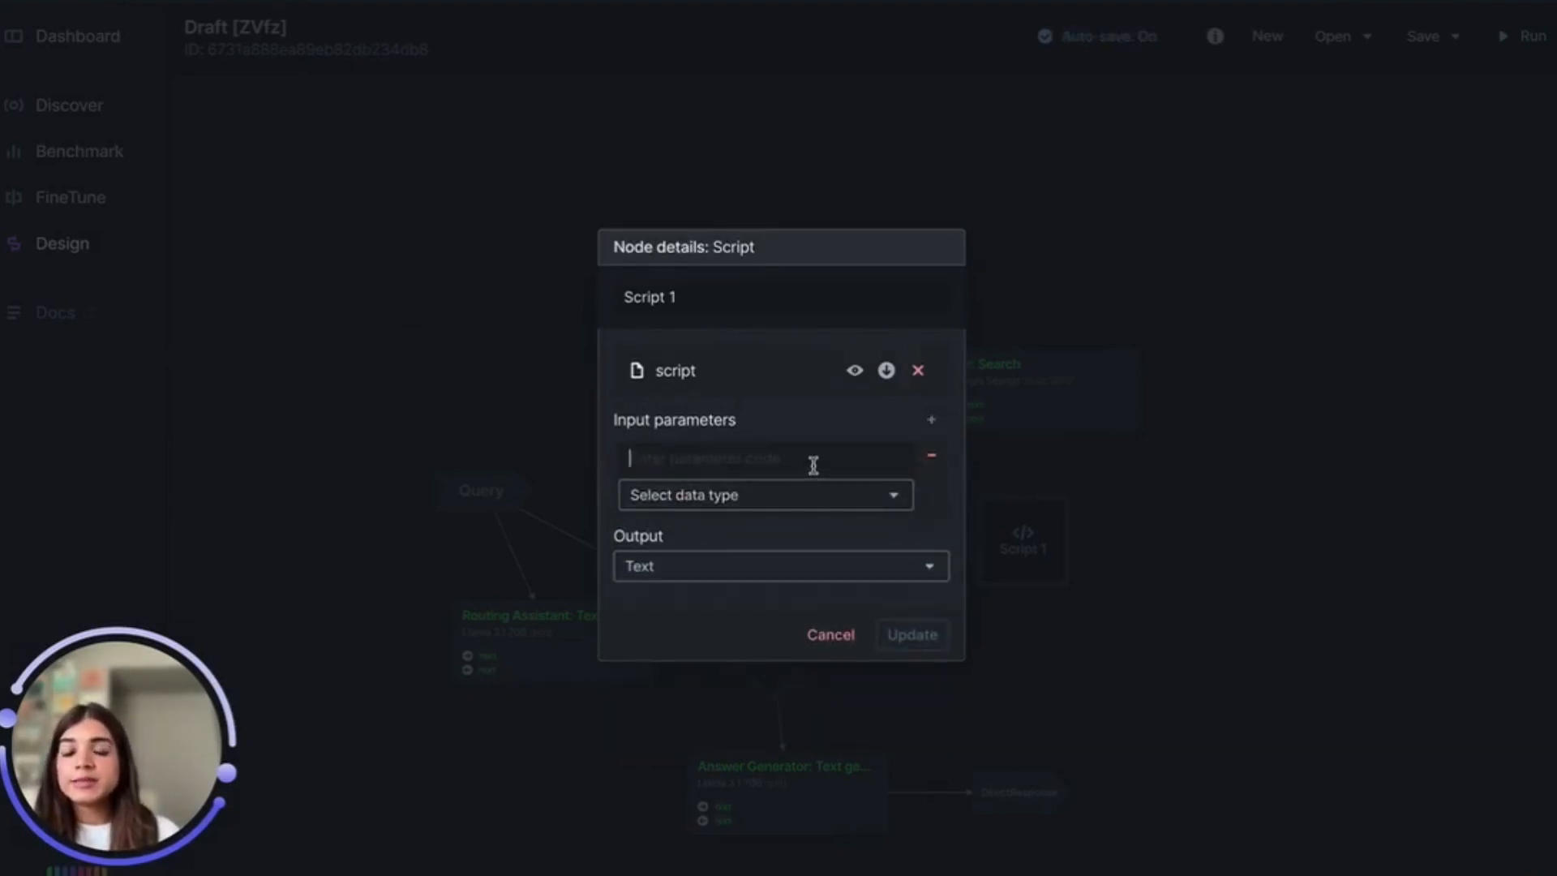
text(context_data)
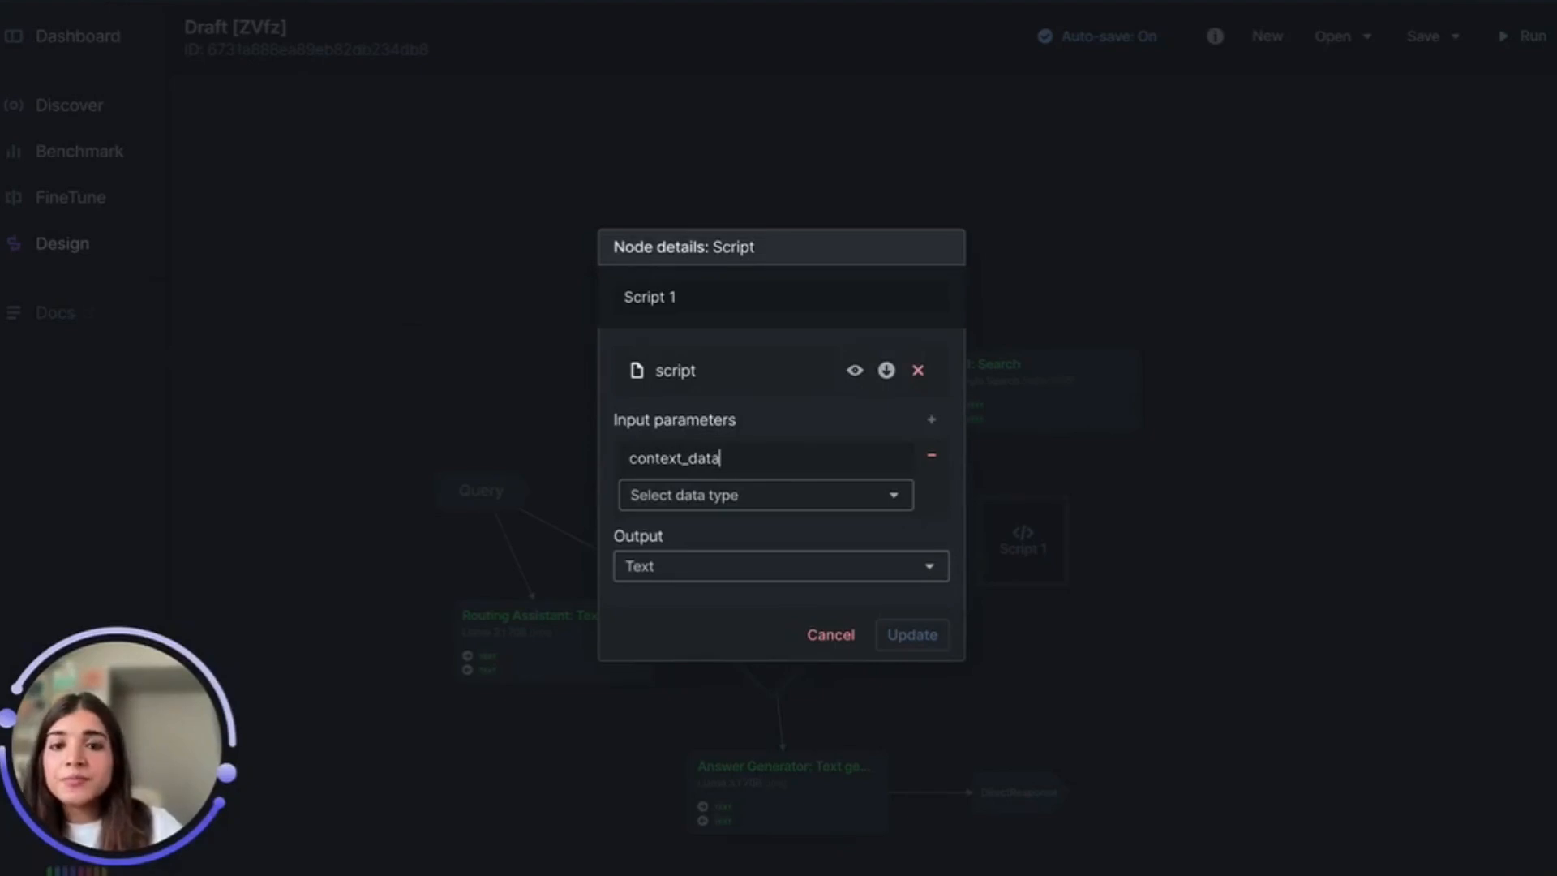
click(826, 491)
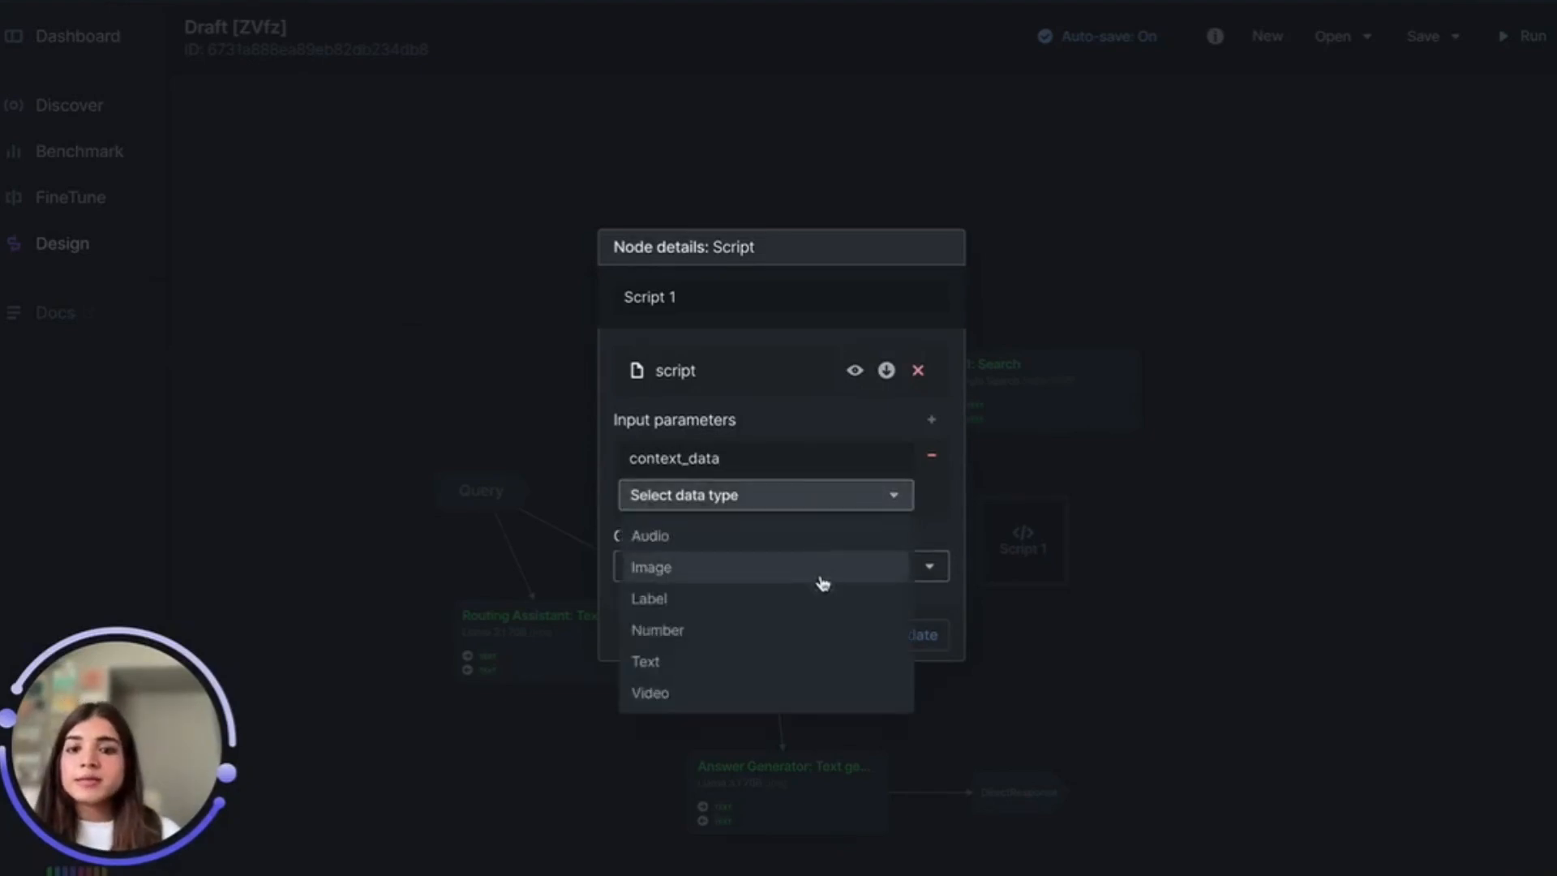
click(835, 661)
click(892, 635)
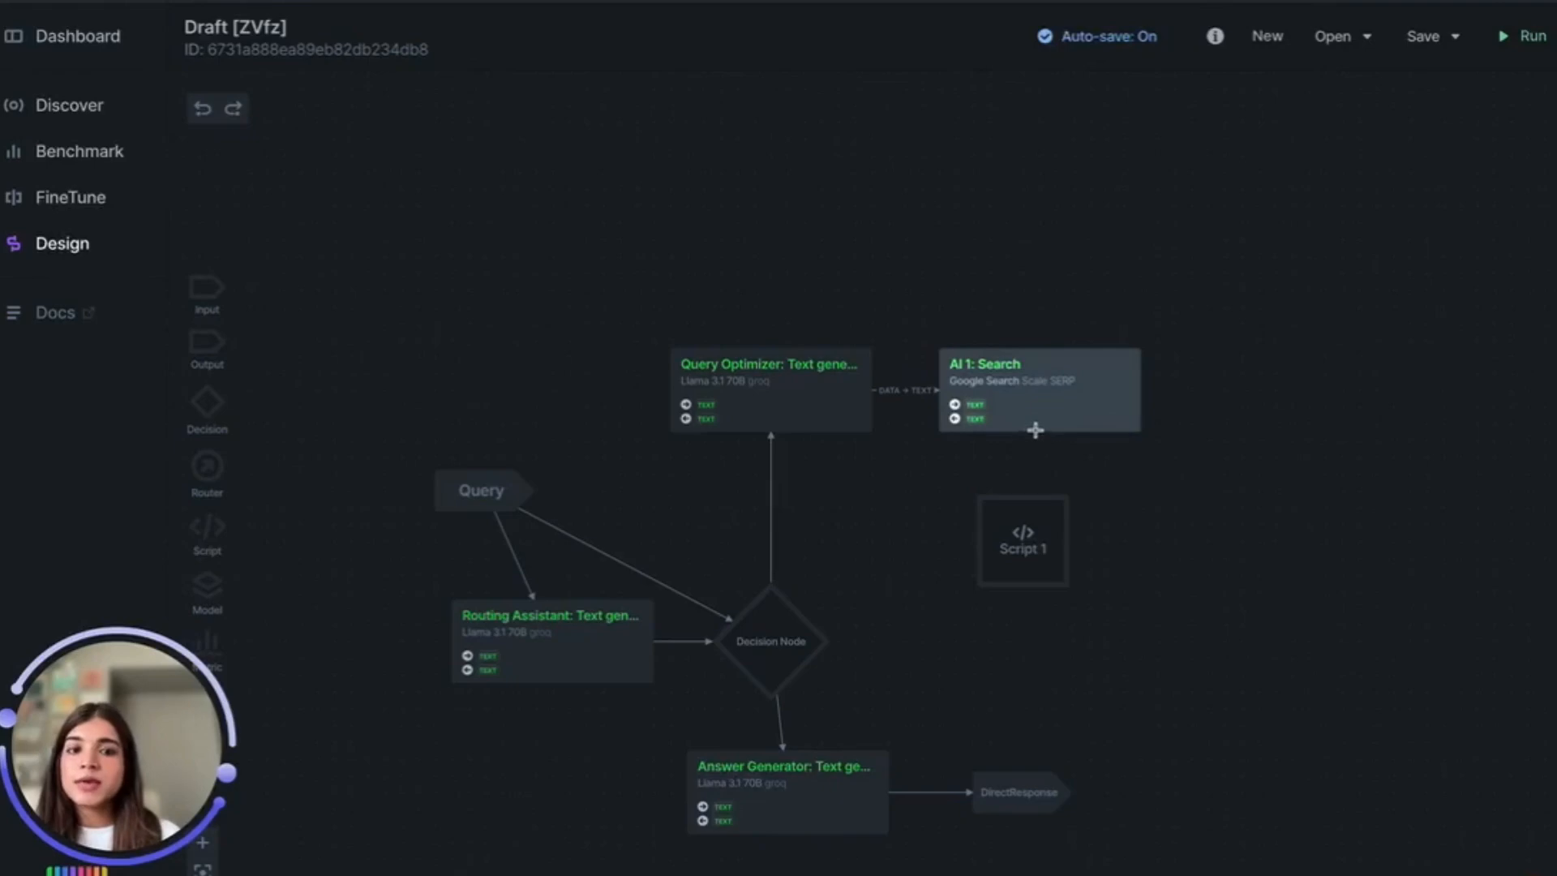
Connect the Google Search node to the script node with Data mapped to context_data, and rename the script node PostprocessContext
drag(1035, 430, 1046, 528)
double_click(1043, 548)
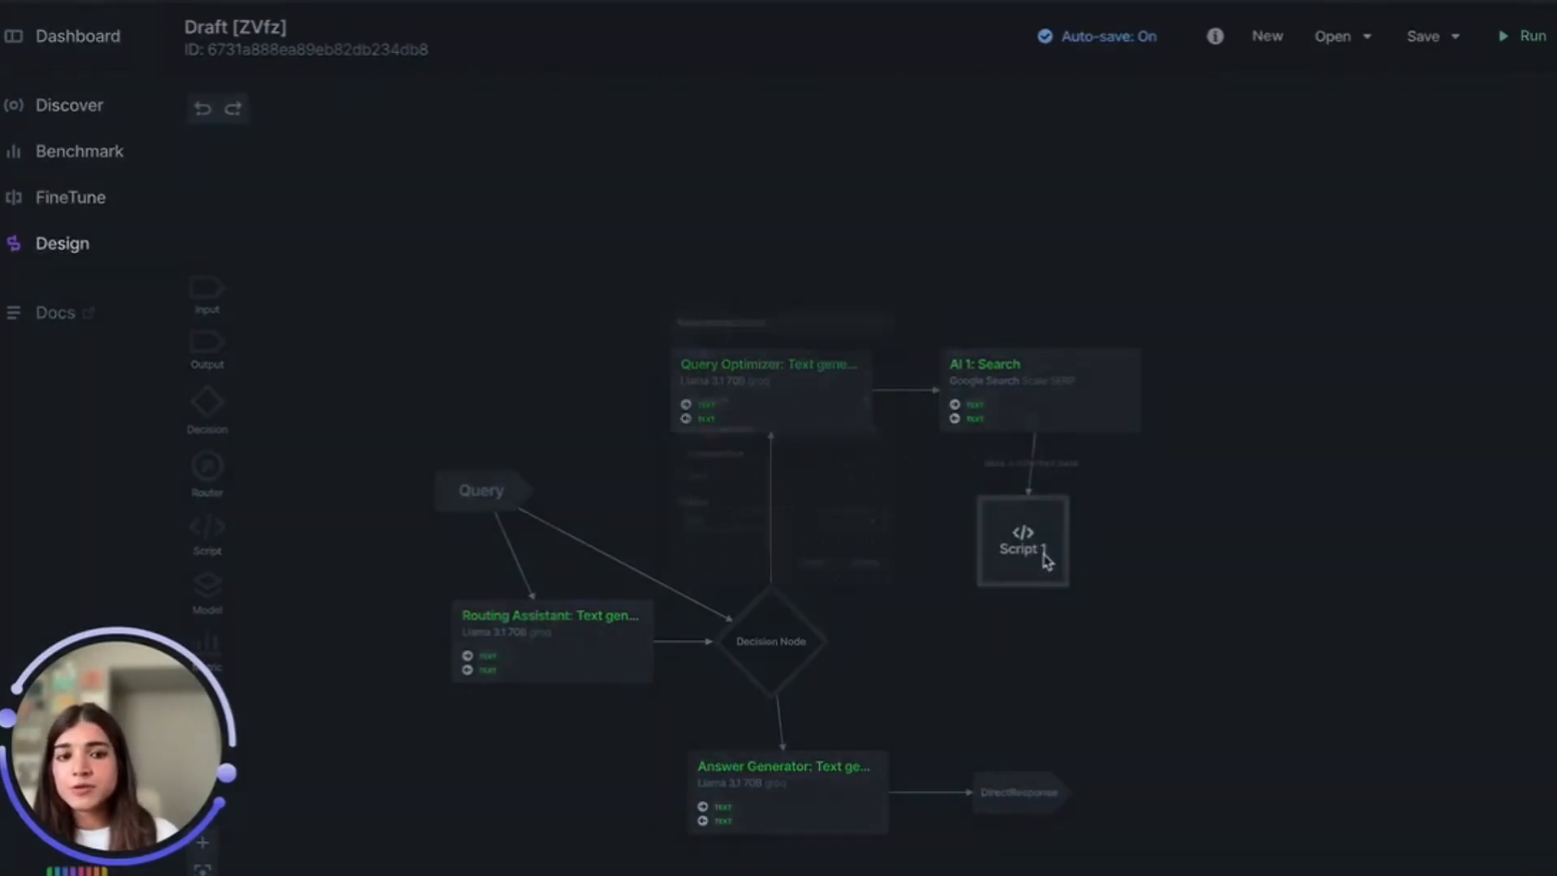
key(ctrl+a)
key(BackSpace)
text(Po)
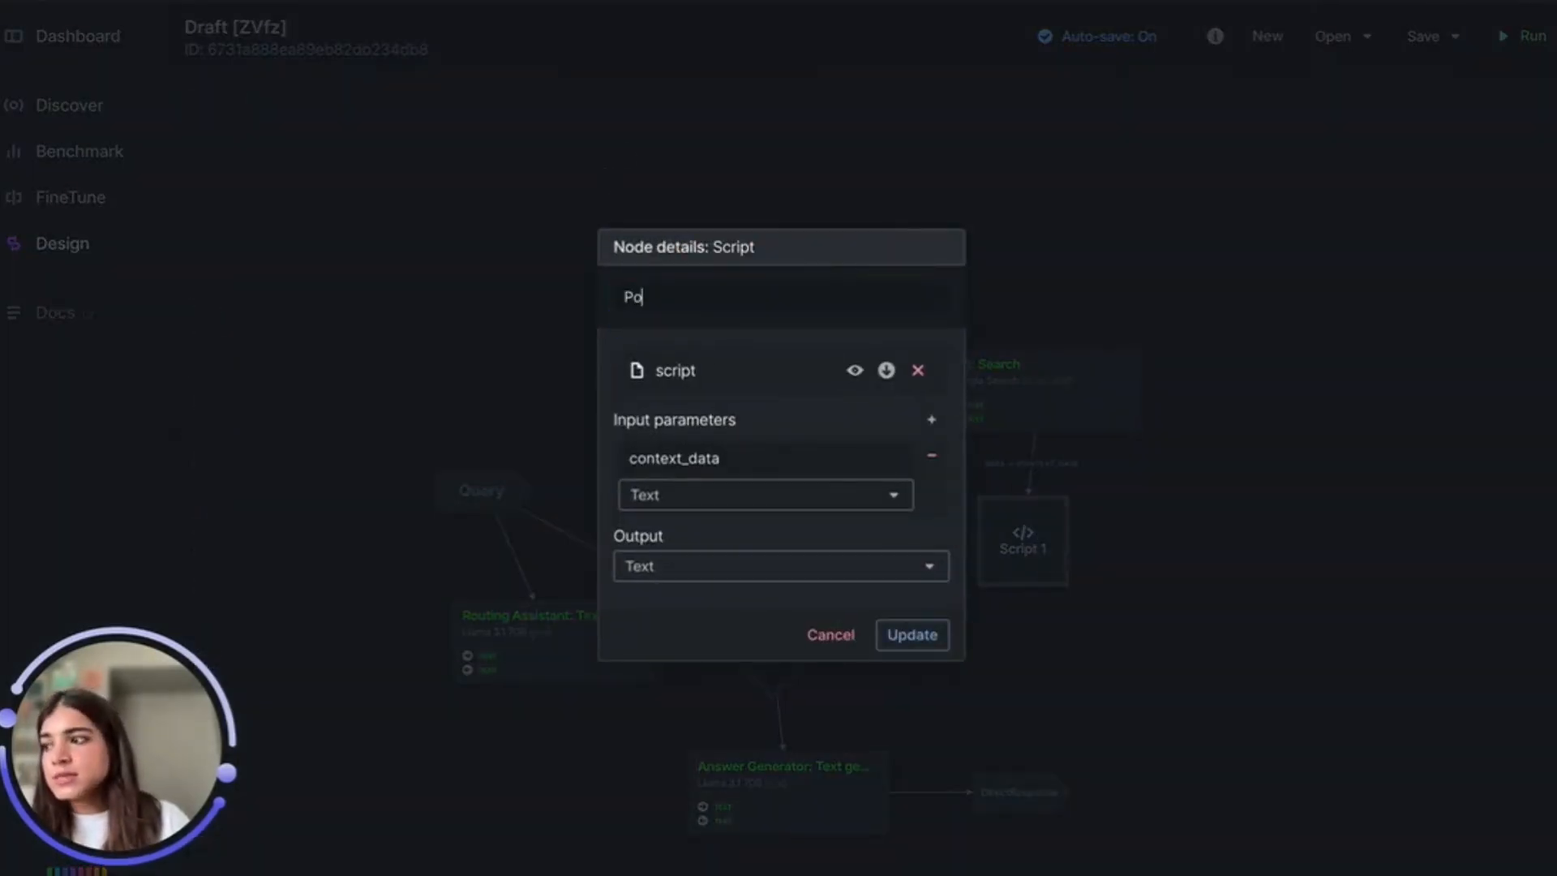
text(stprocessContext)
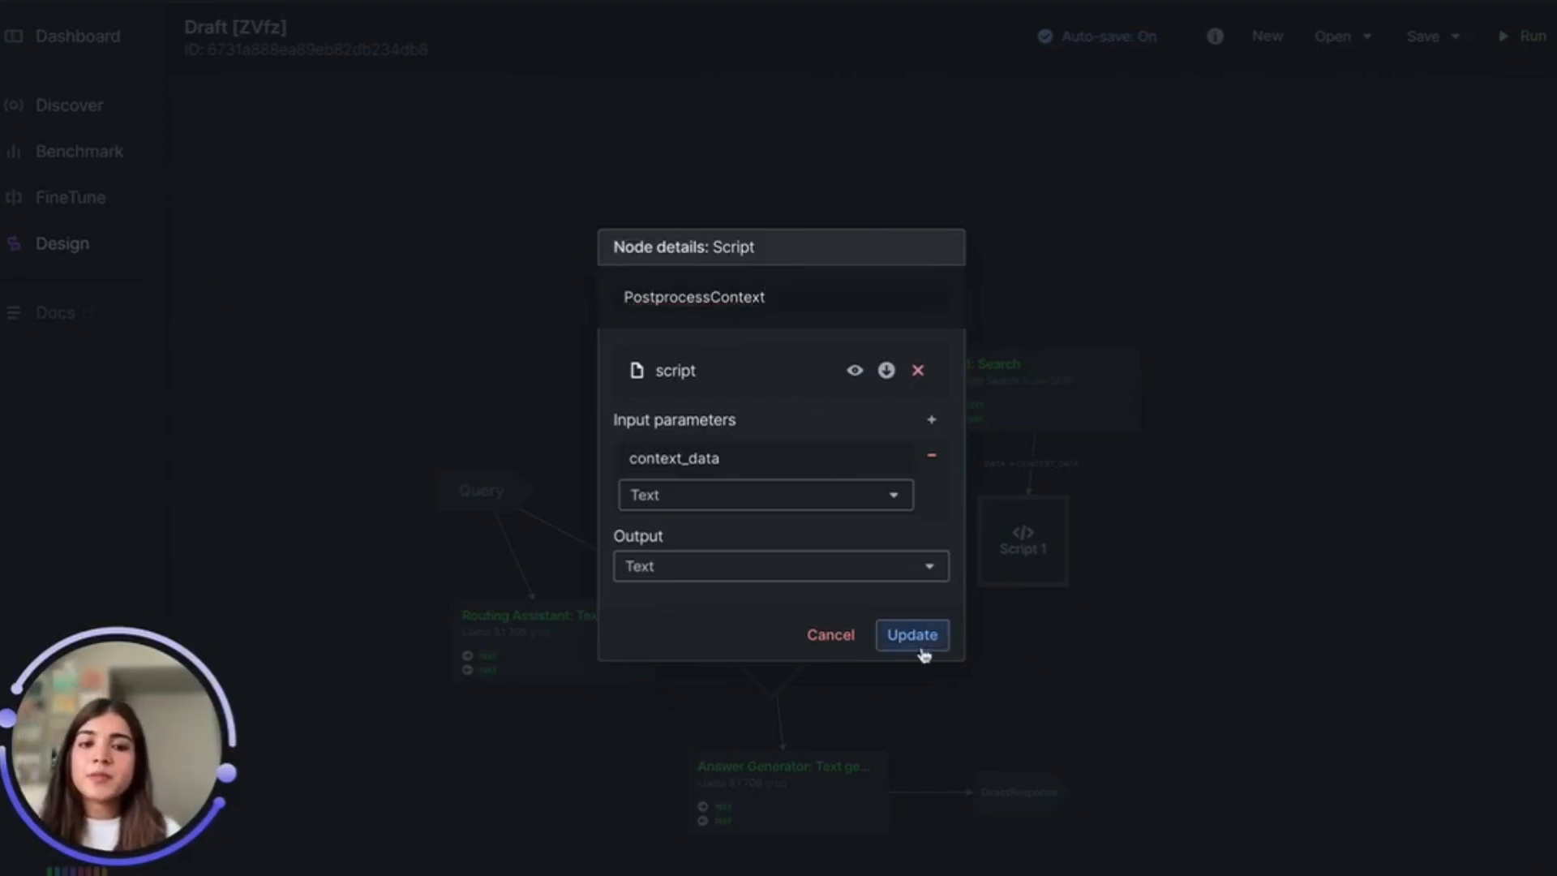
click(923, 641)
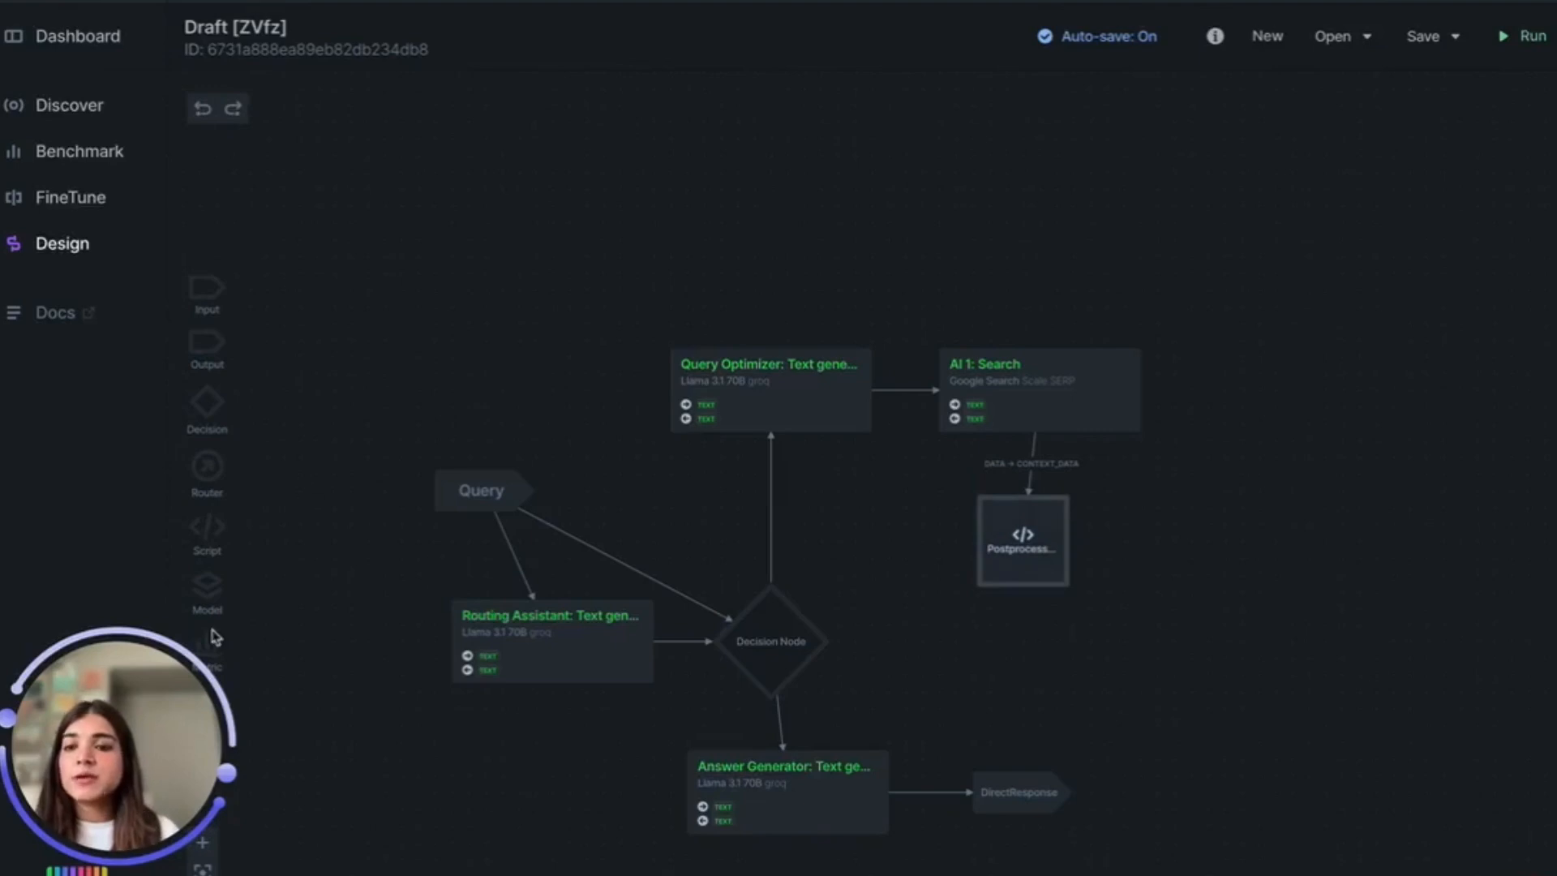
Add another model node below PostprocessContext and name it Context Synthesizer
drag(1020, 658, 1022, 659)
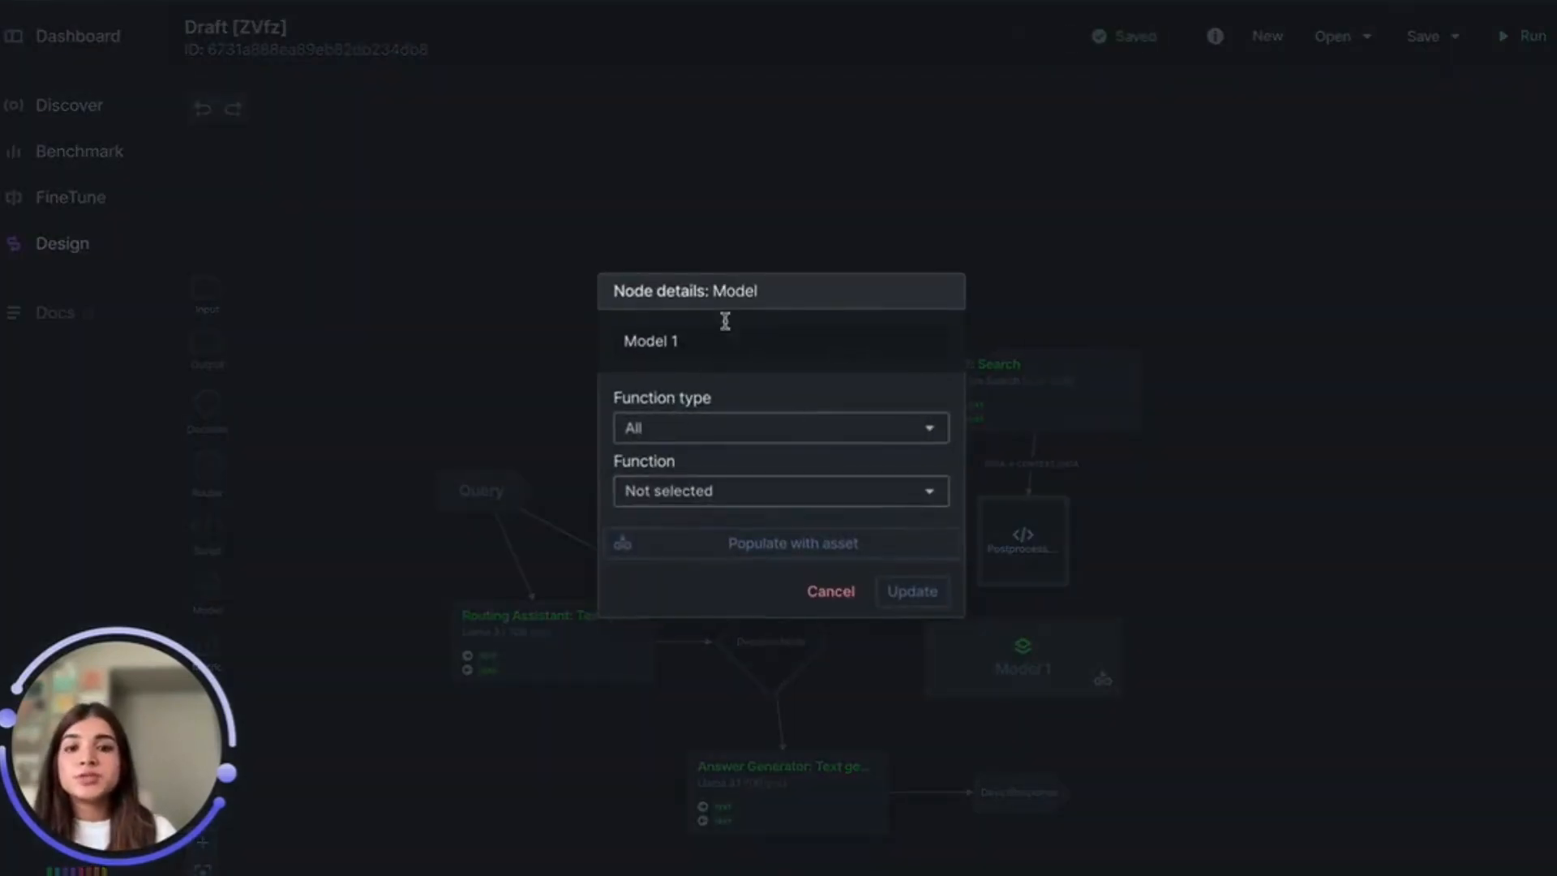
click(718, 338)
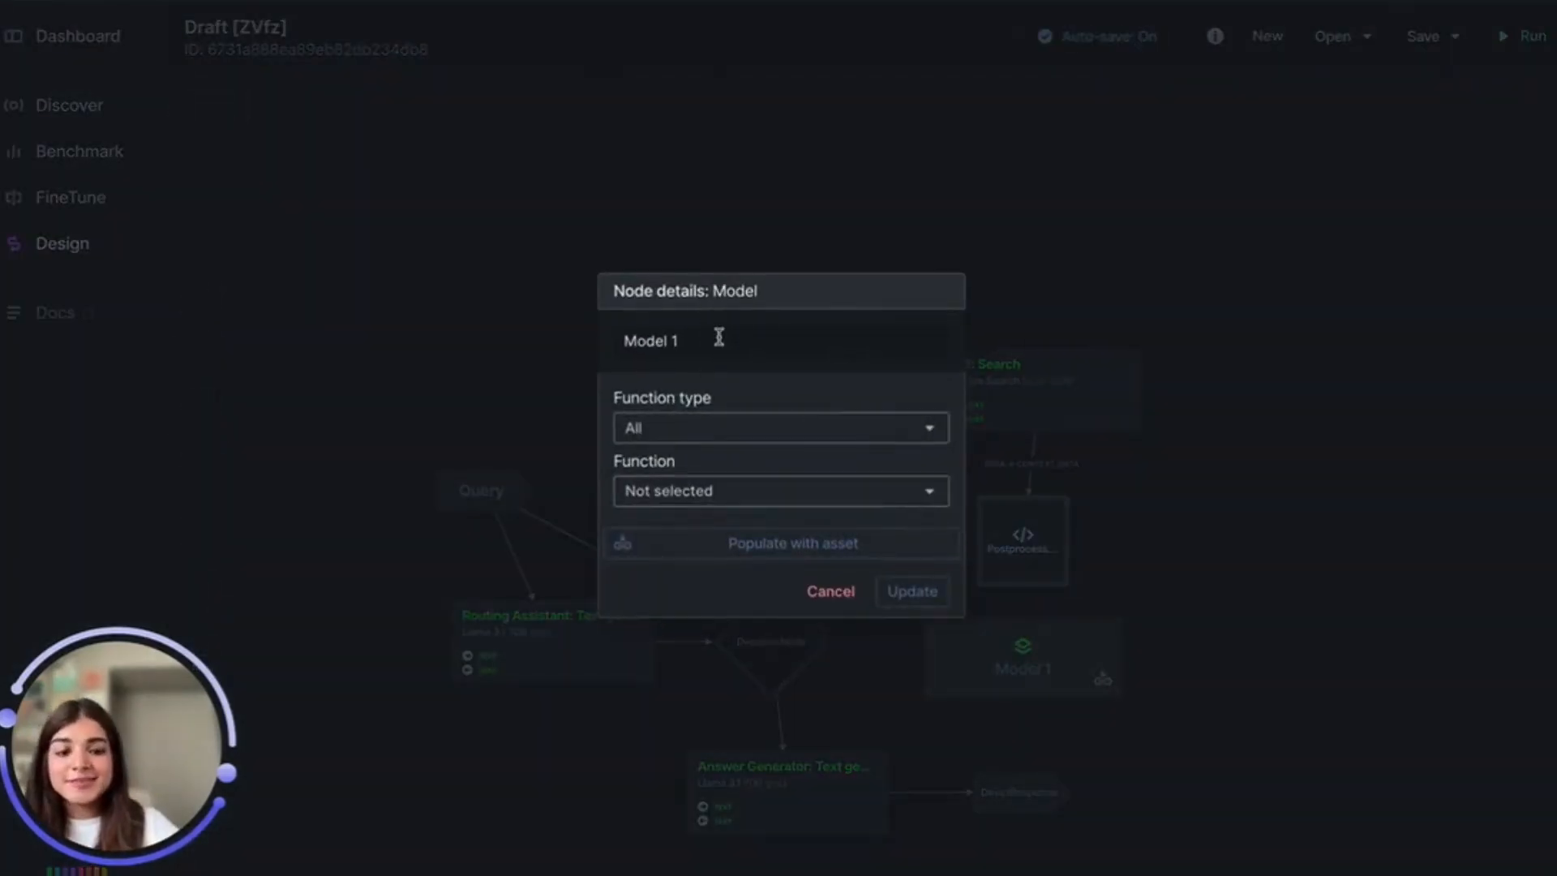
key(BackSpace)
key(BackSpace)
key(BackSpace)
text(co)
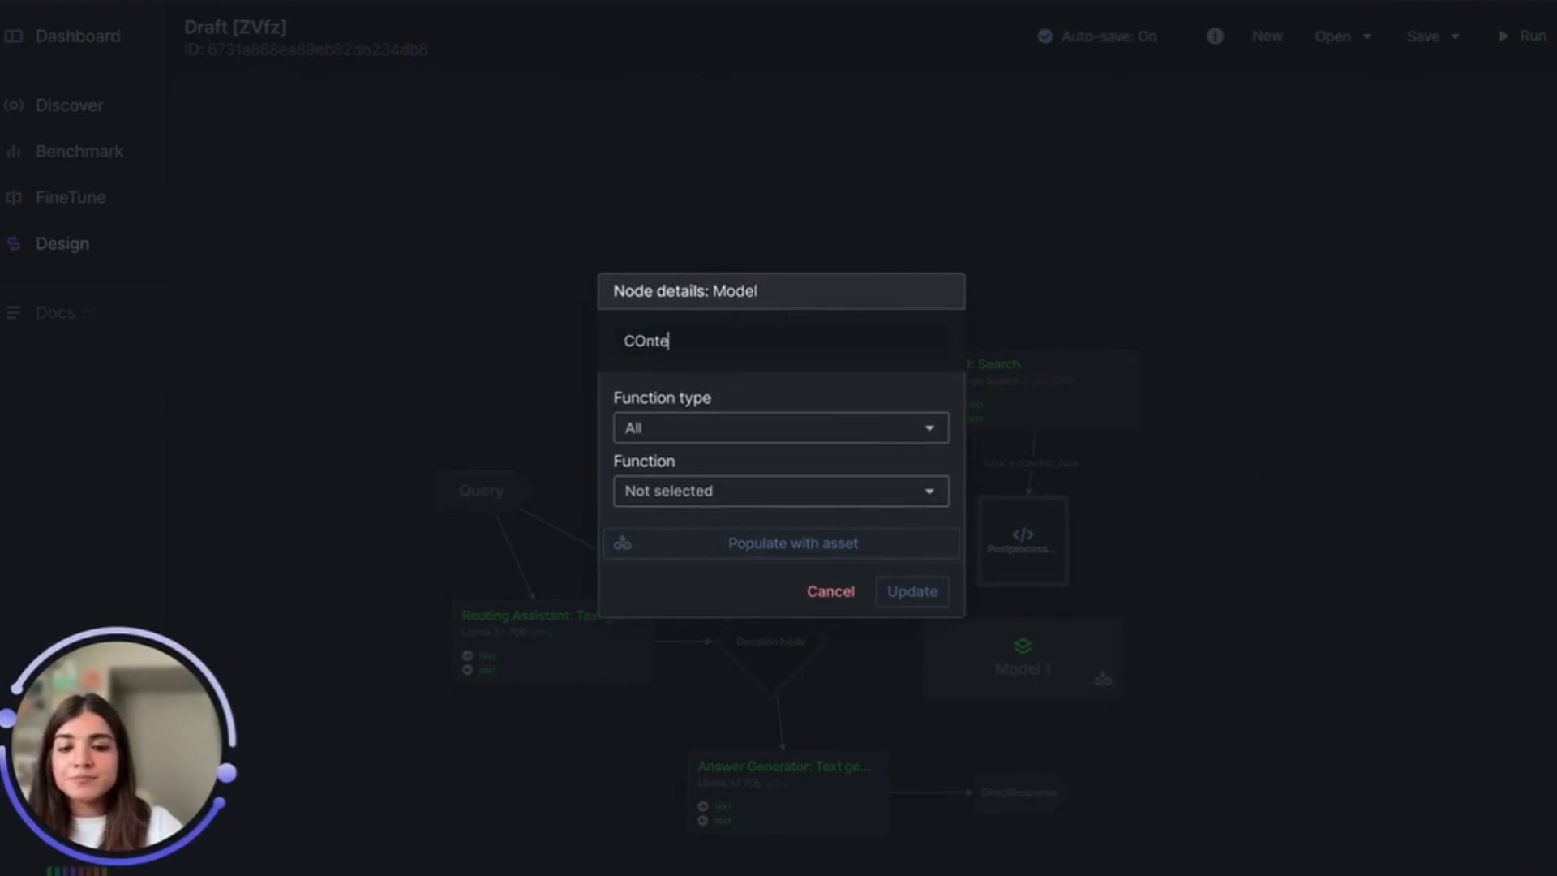
key(BackSpace)
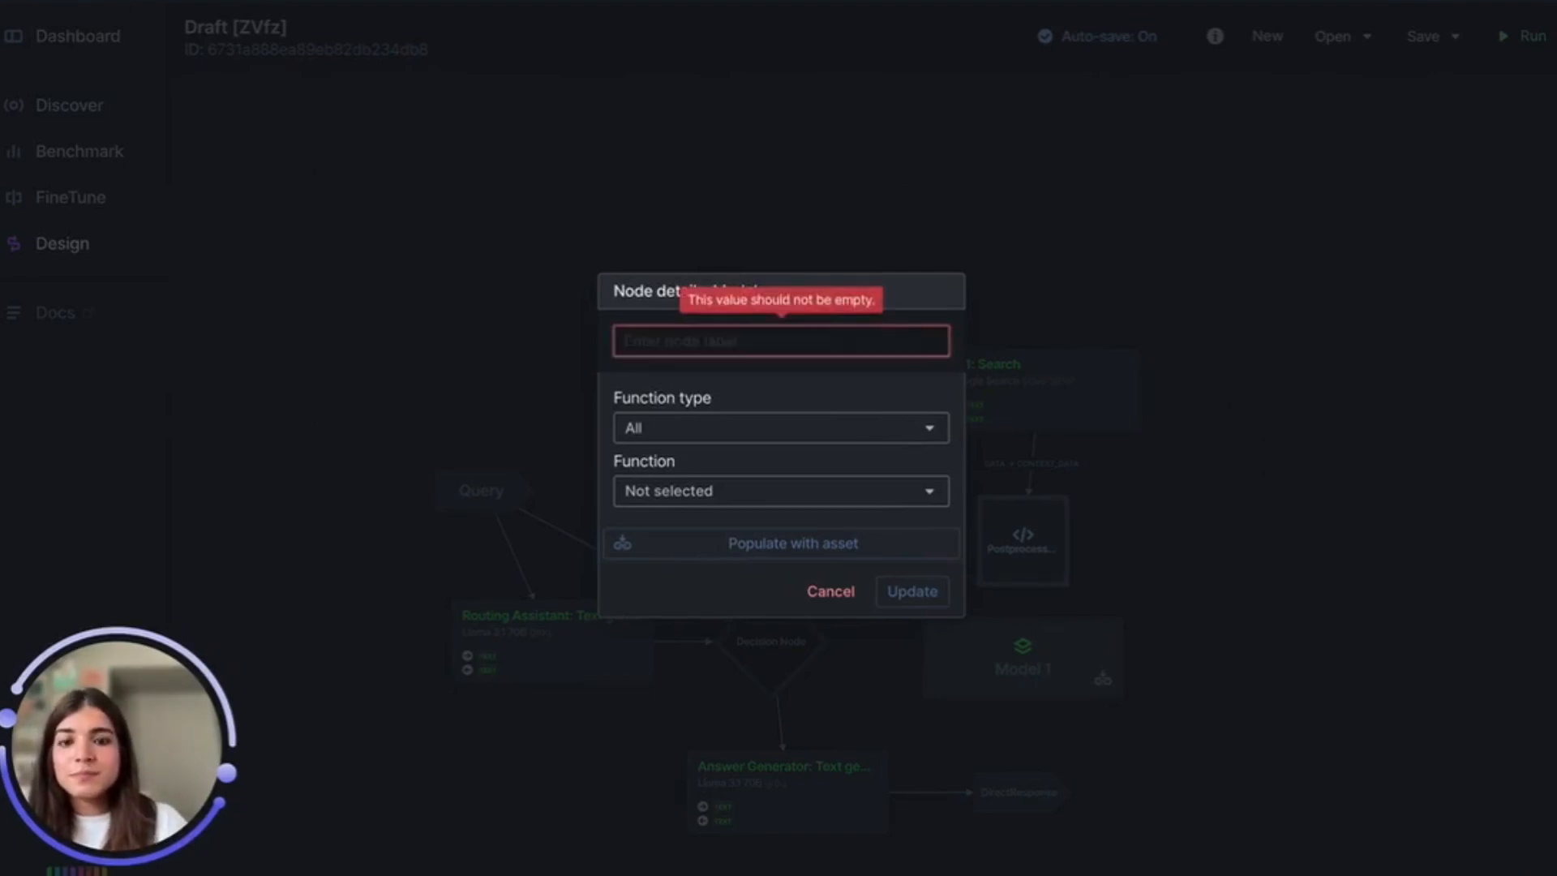
text(Context Synthesizer)
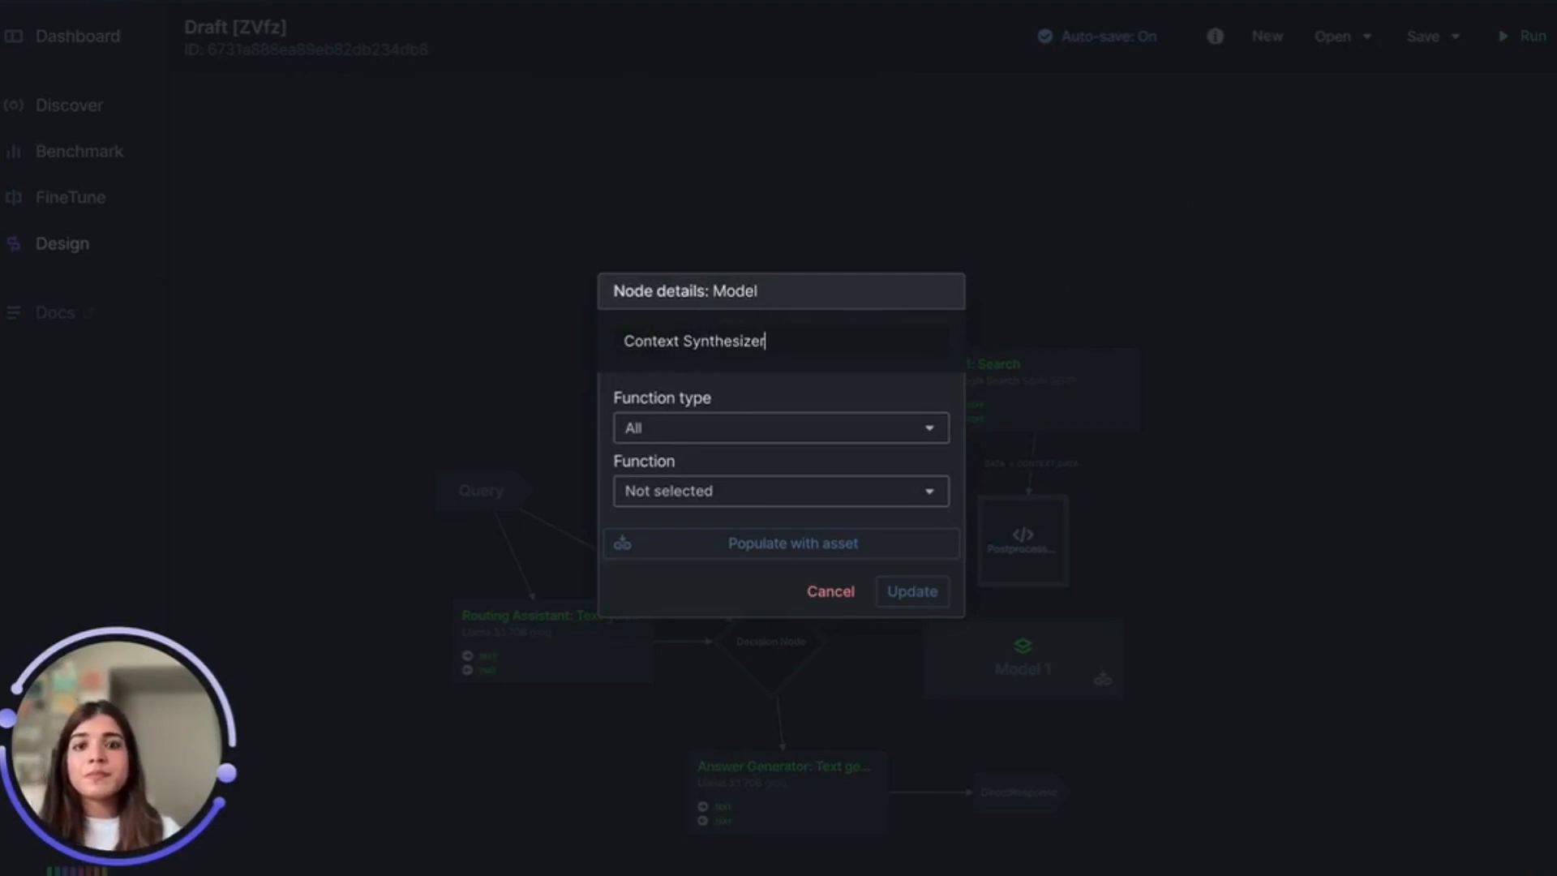
Set the Context Synthesizer node's function to Text generation (LLM) and populate it with groq's Llama 3.1 70B model
click(733, 492)
scroll(722, 397, down, 5)
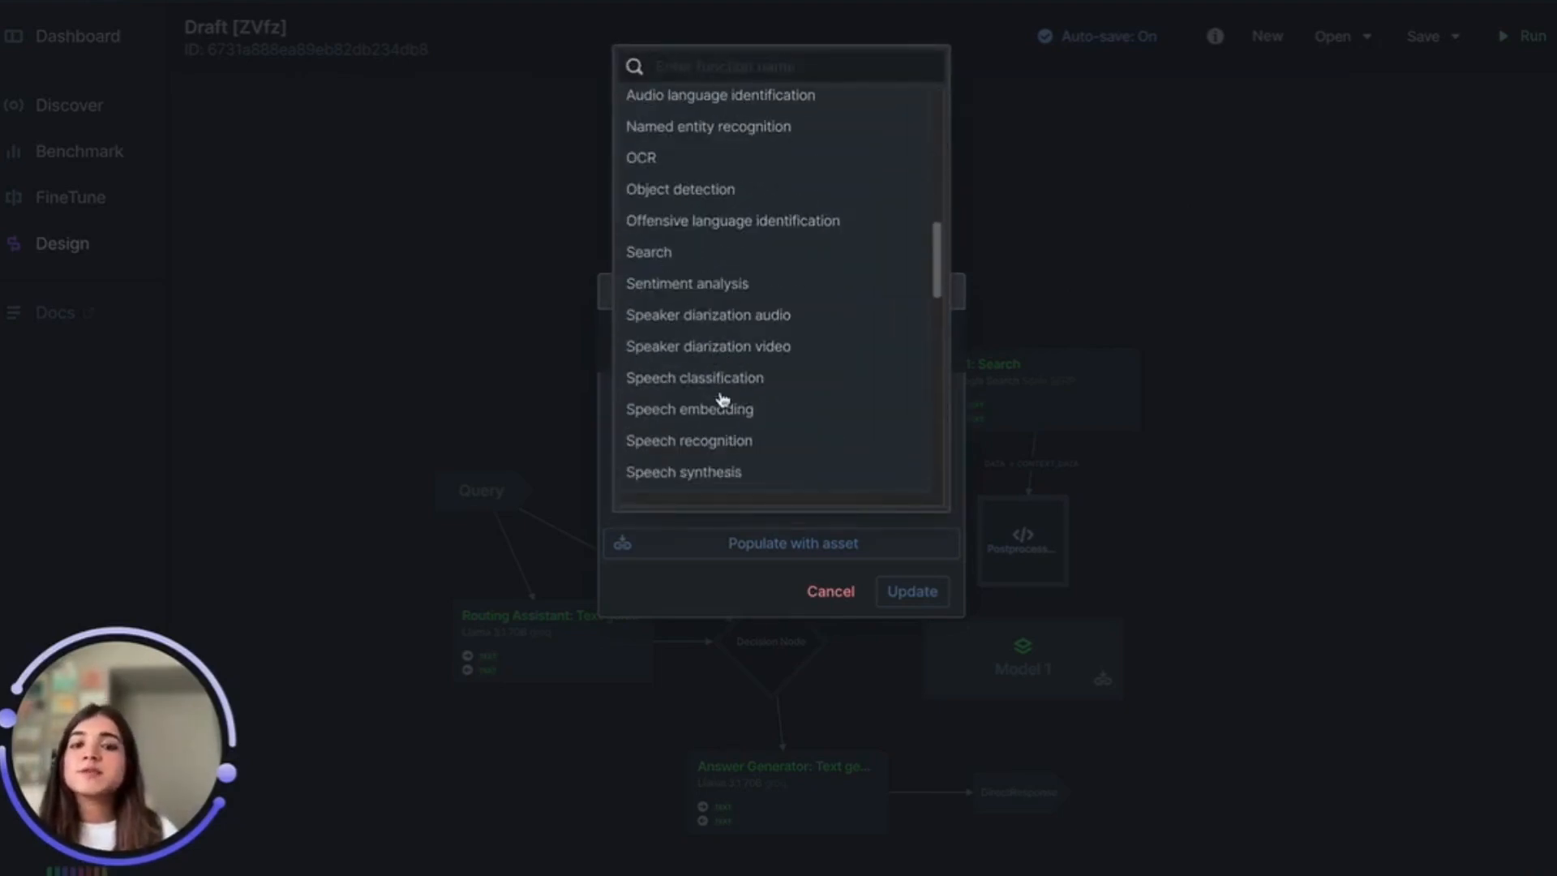
scroll(722, 398, down, 8)
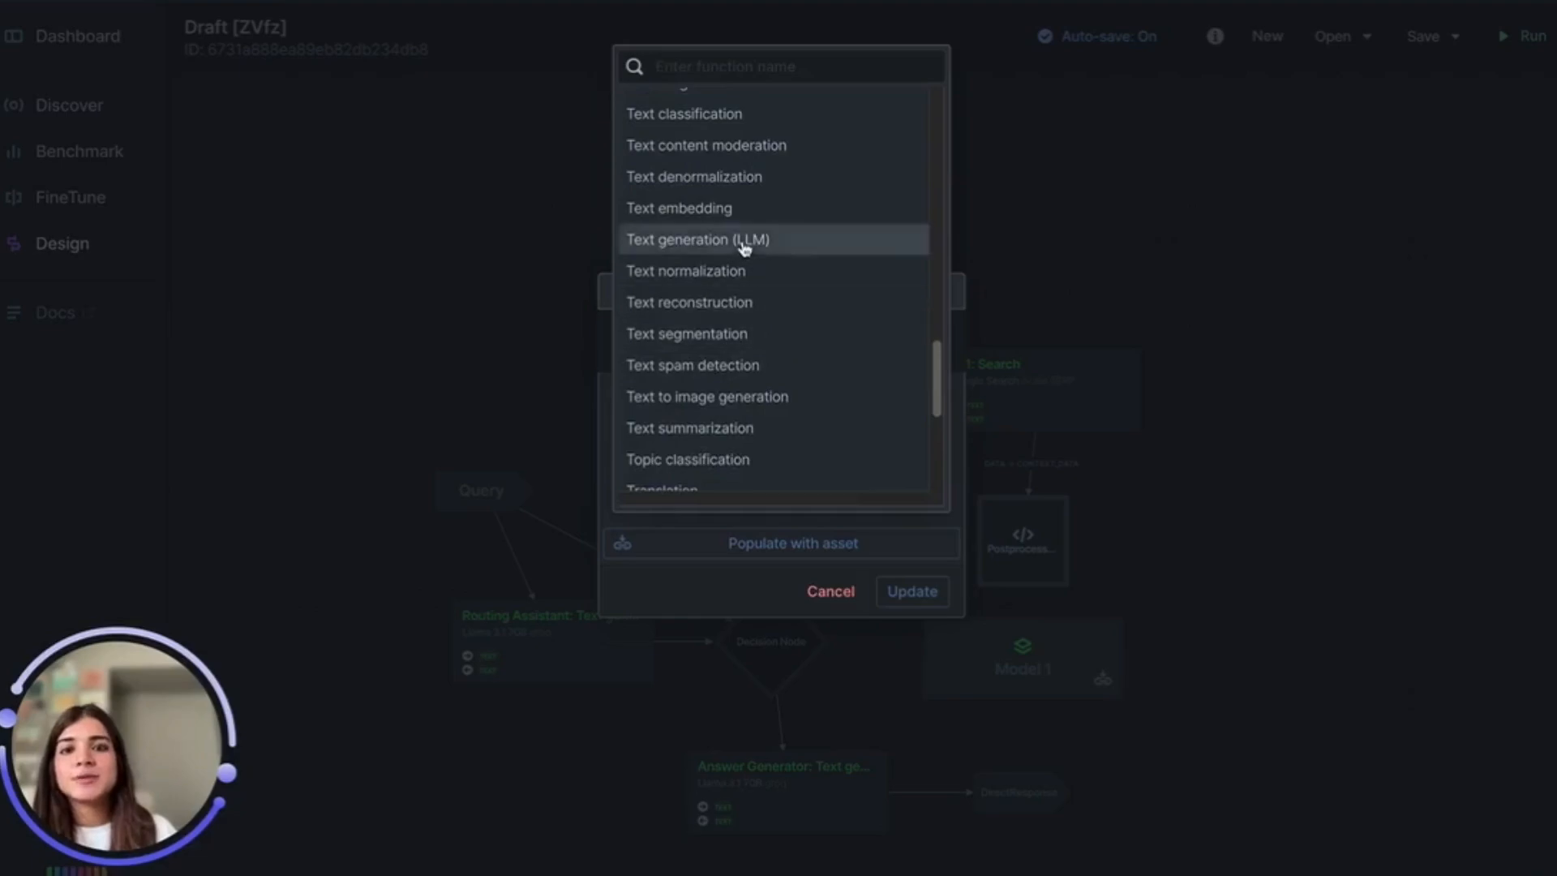
click(745, 242)
click(866, 543)
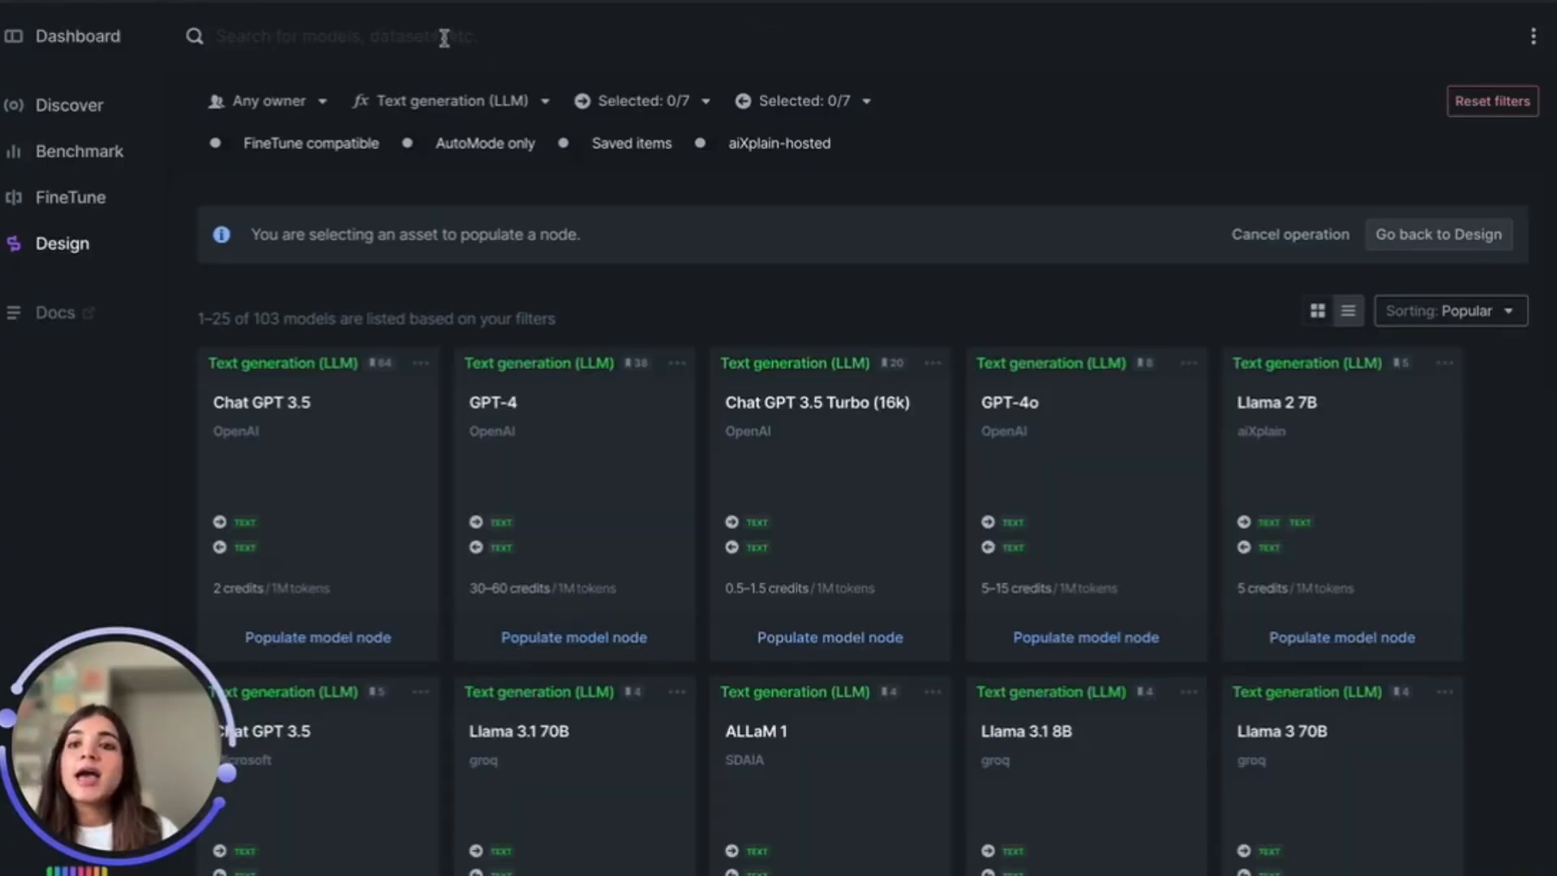
click(509, 35)
text(llama)
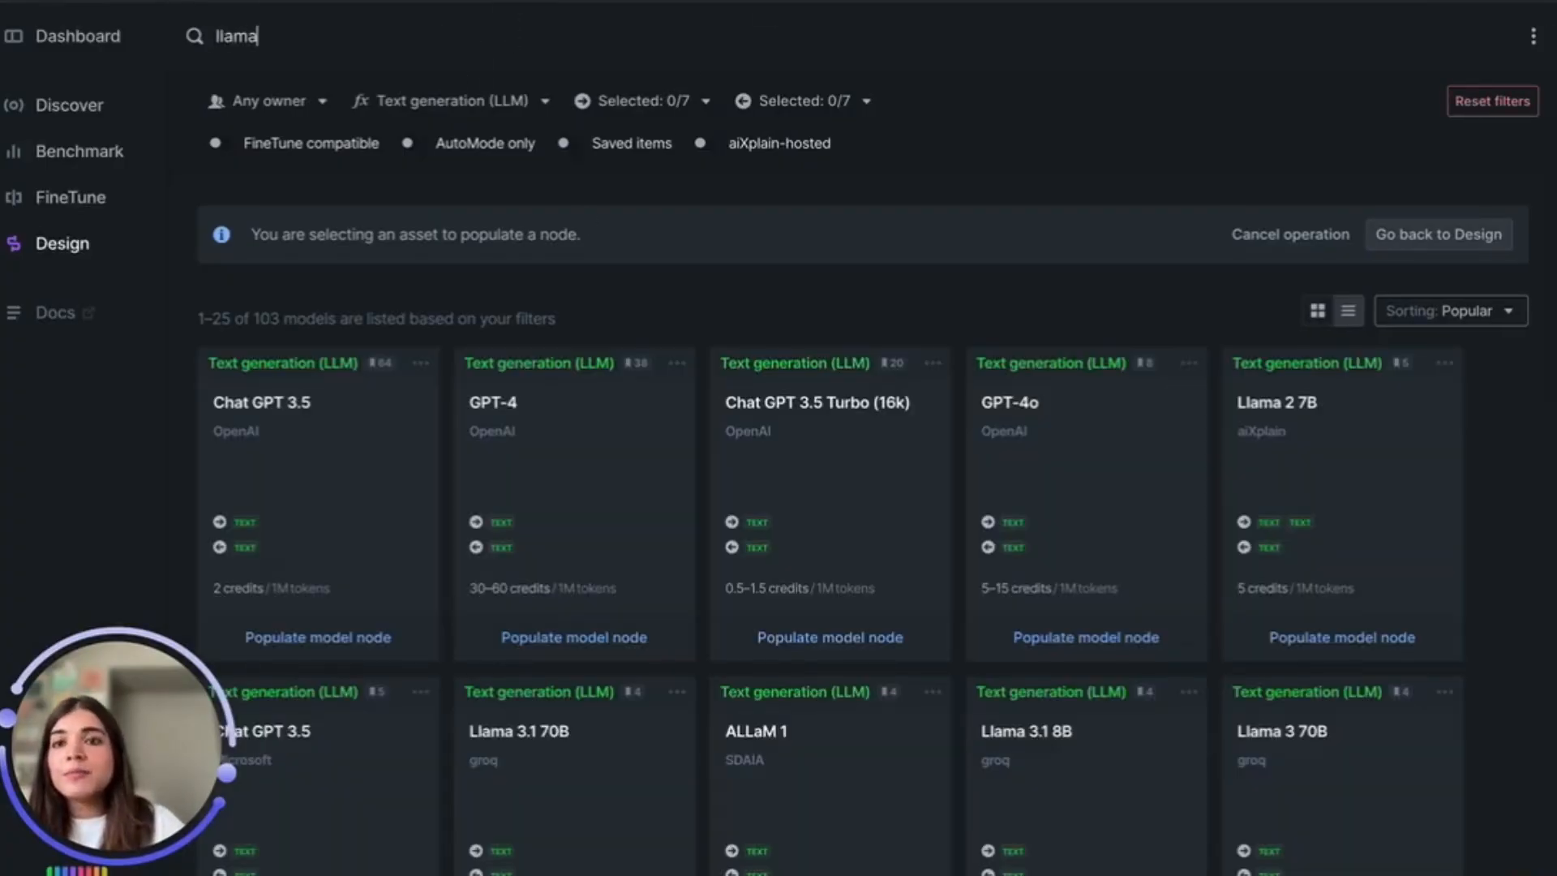
click(574, 637)
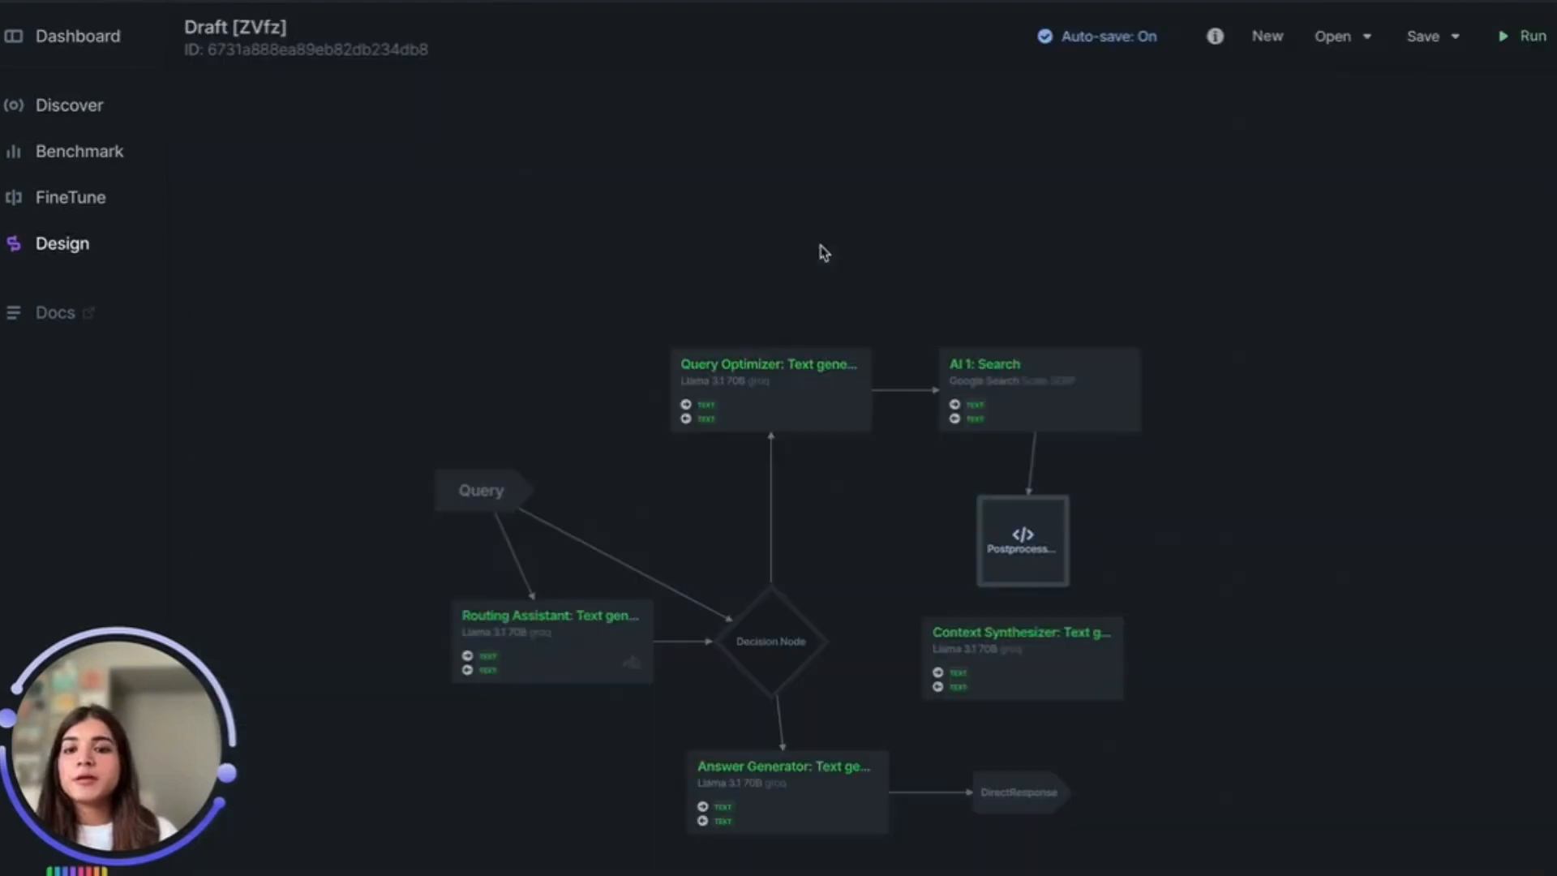
Connect the PostprocessContext script node to the Context Synthesizer node with Text mapped to Text
click(1034, 601)
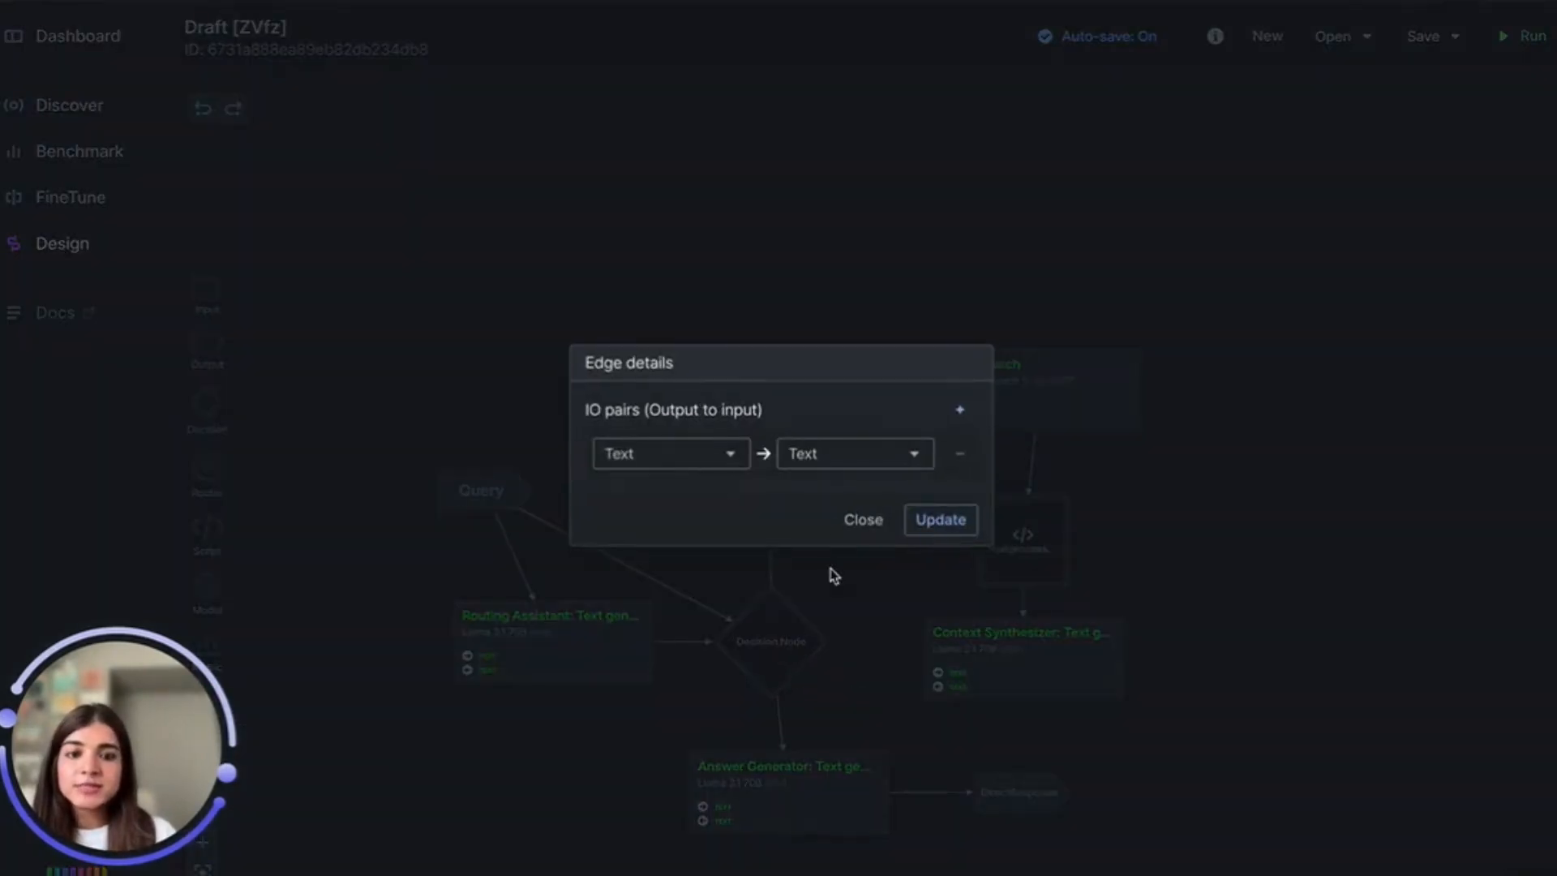
click(836, 455)
click(840, 651)
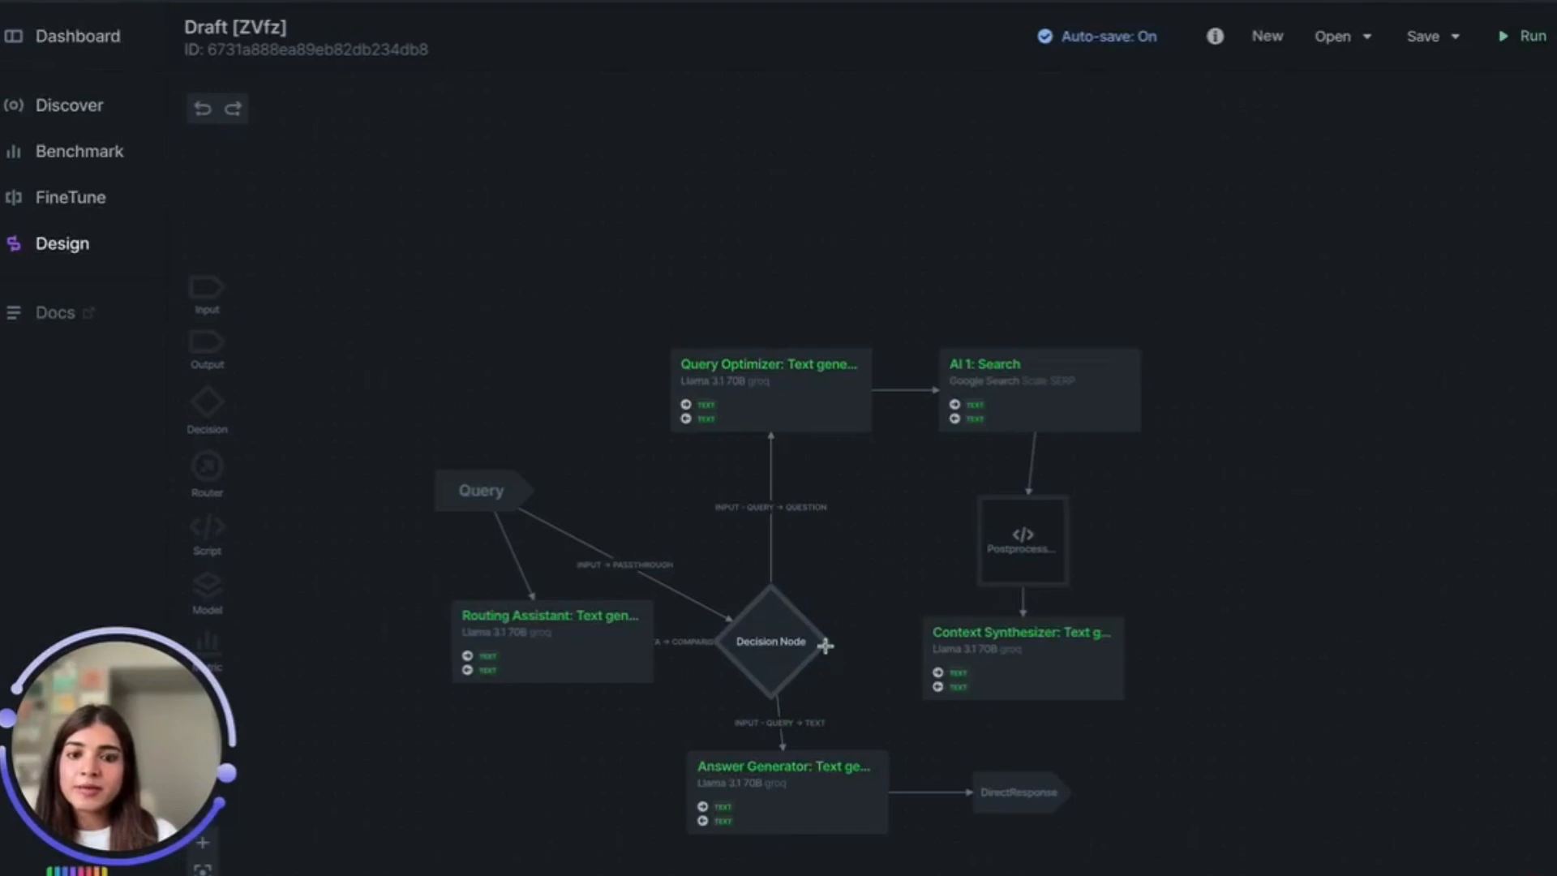
Connect the Decision Node to Context Synthesizer for the decision True, with Input - Query mapped to Prompt
drag(832, 648, 952, 648)
click(817, 402)
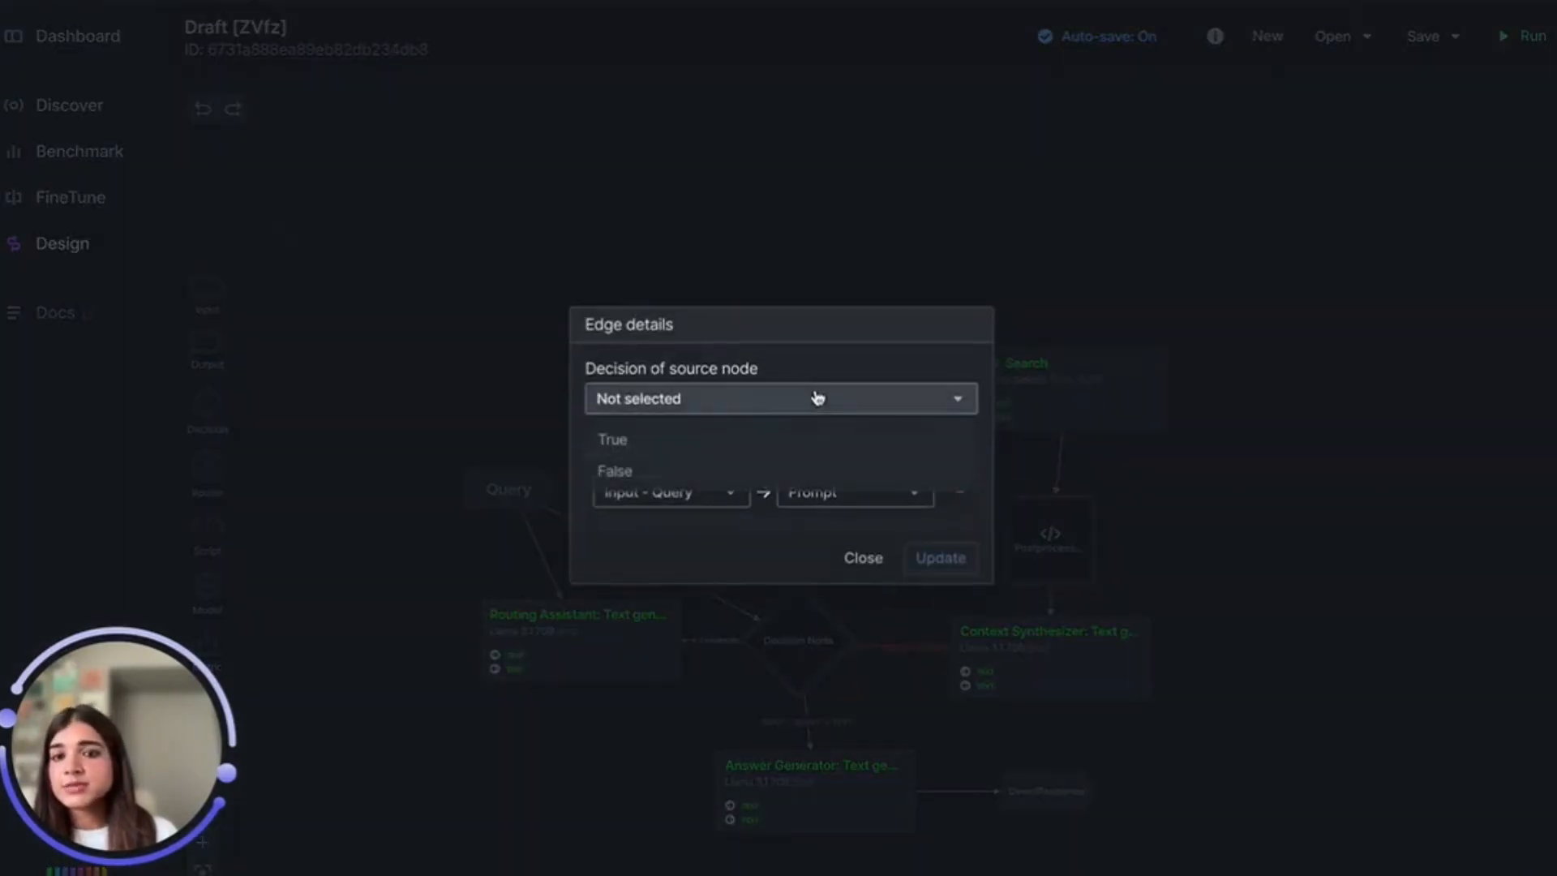
click(787, 438)
click(811, 493)
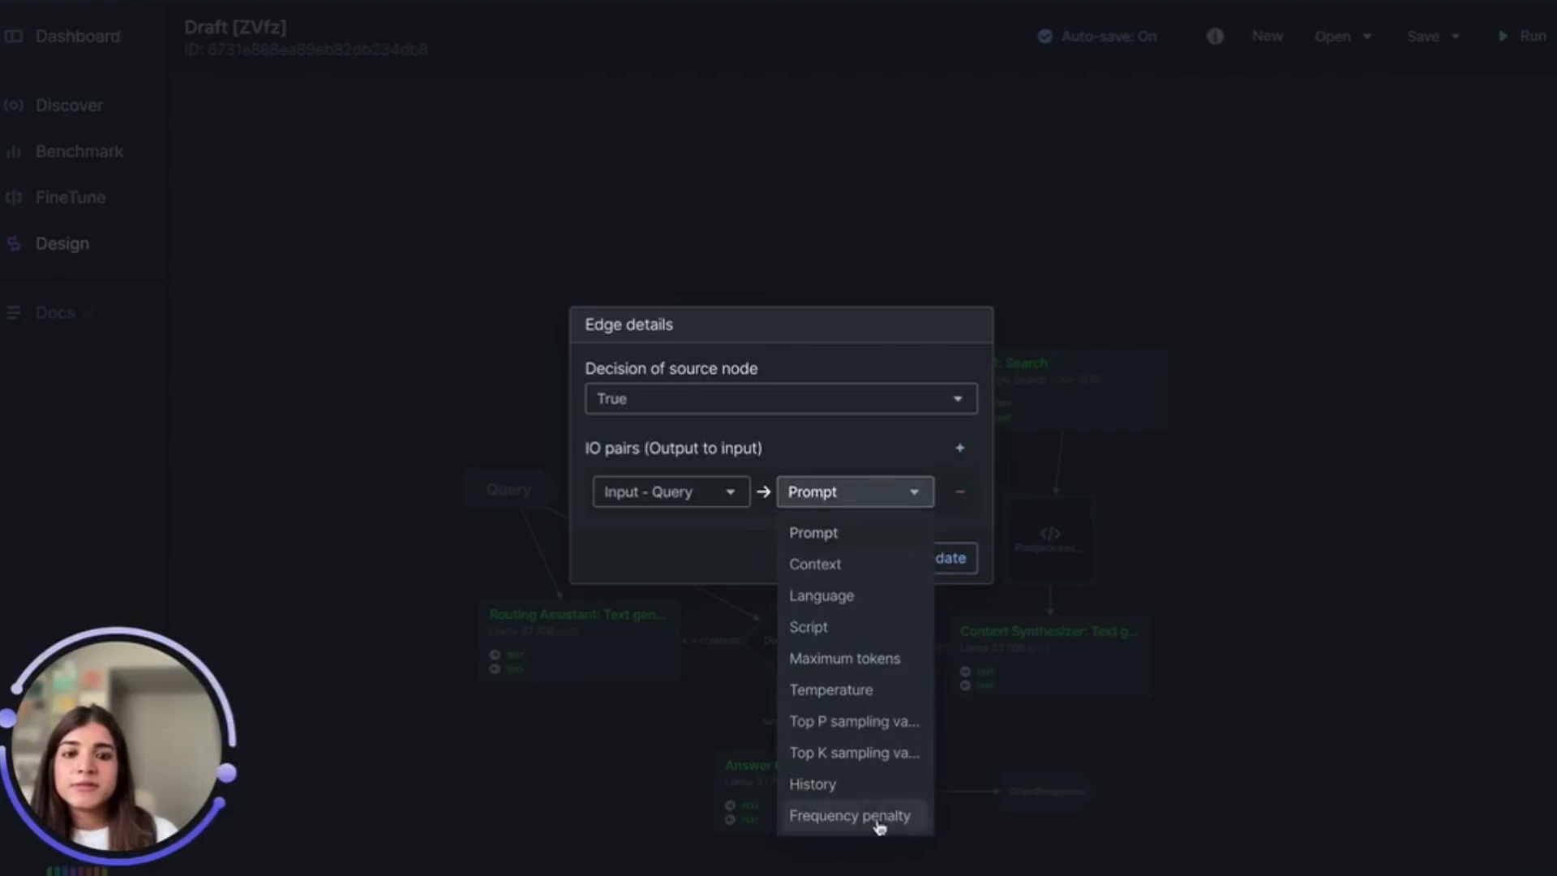
click(855, 528)
click(950, 558)
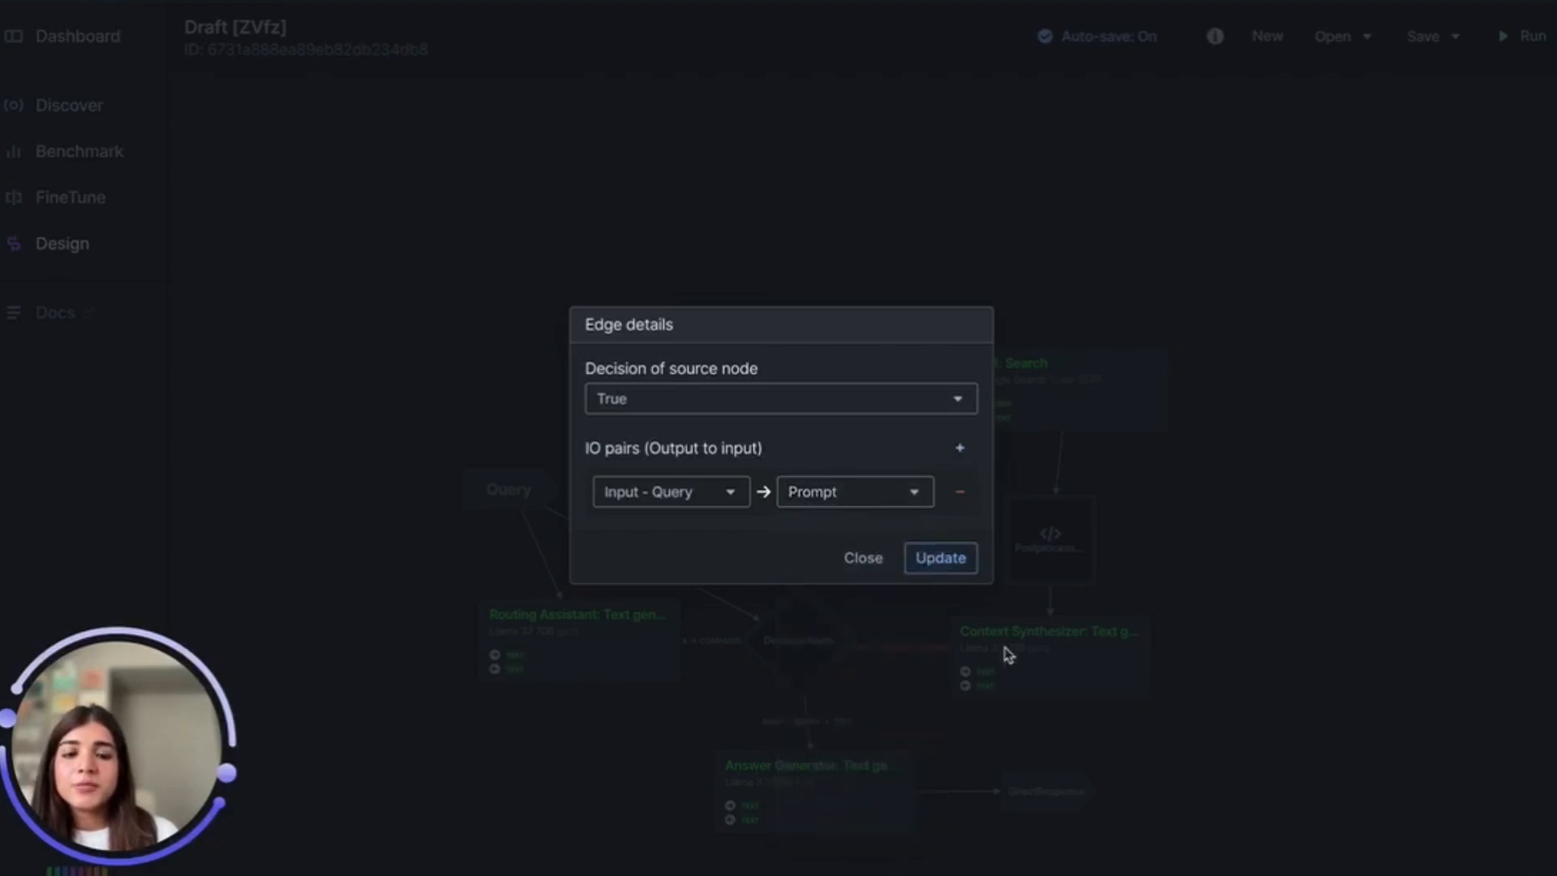
Paste the web-search synthesis prompt with the question and web_context variables into the Context Synthesizer node
click(1010, 653)
click(772, 345)
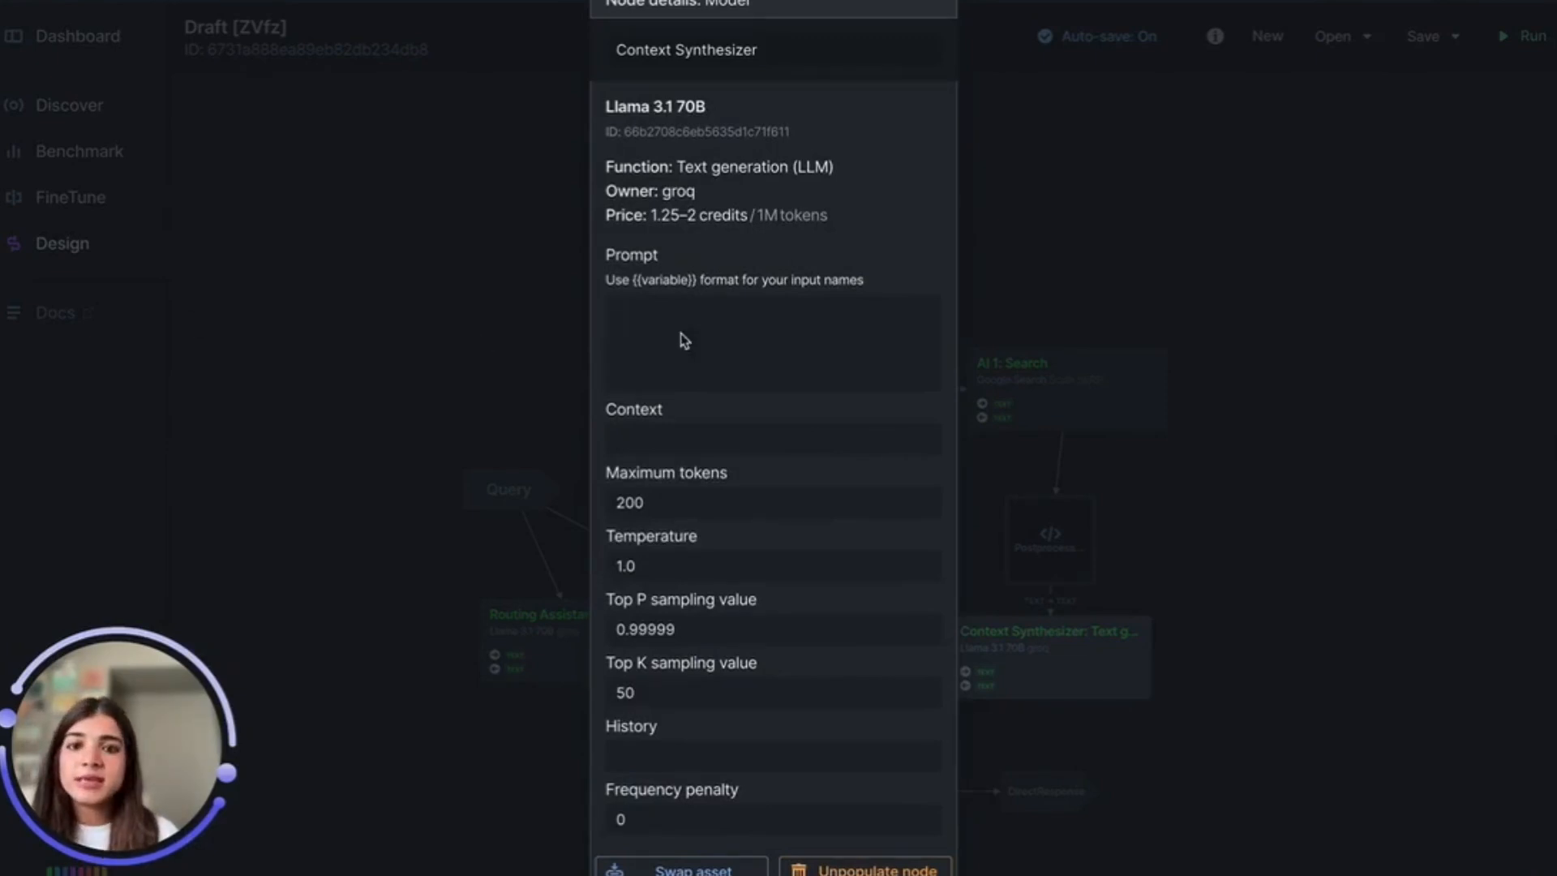
key(ctrl+v)
scroll(794, 337, up, 5)
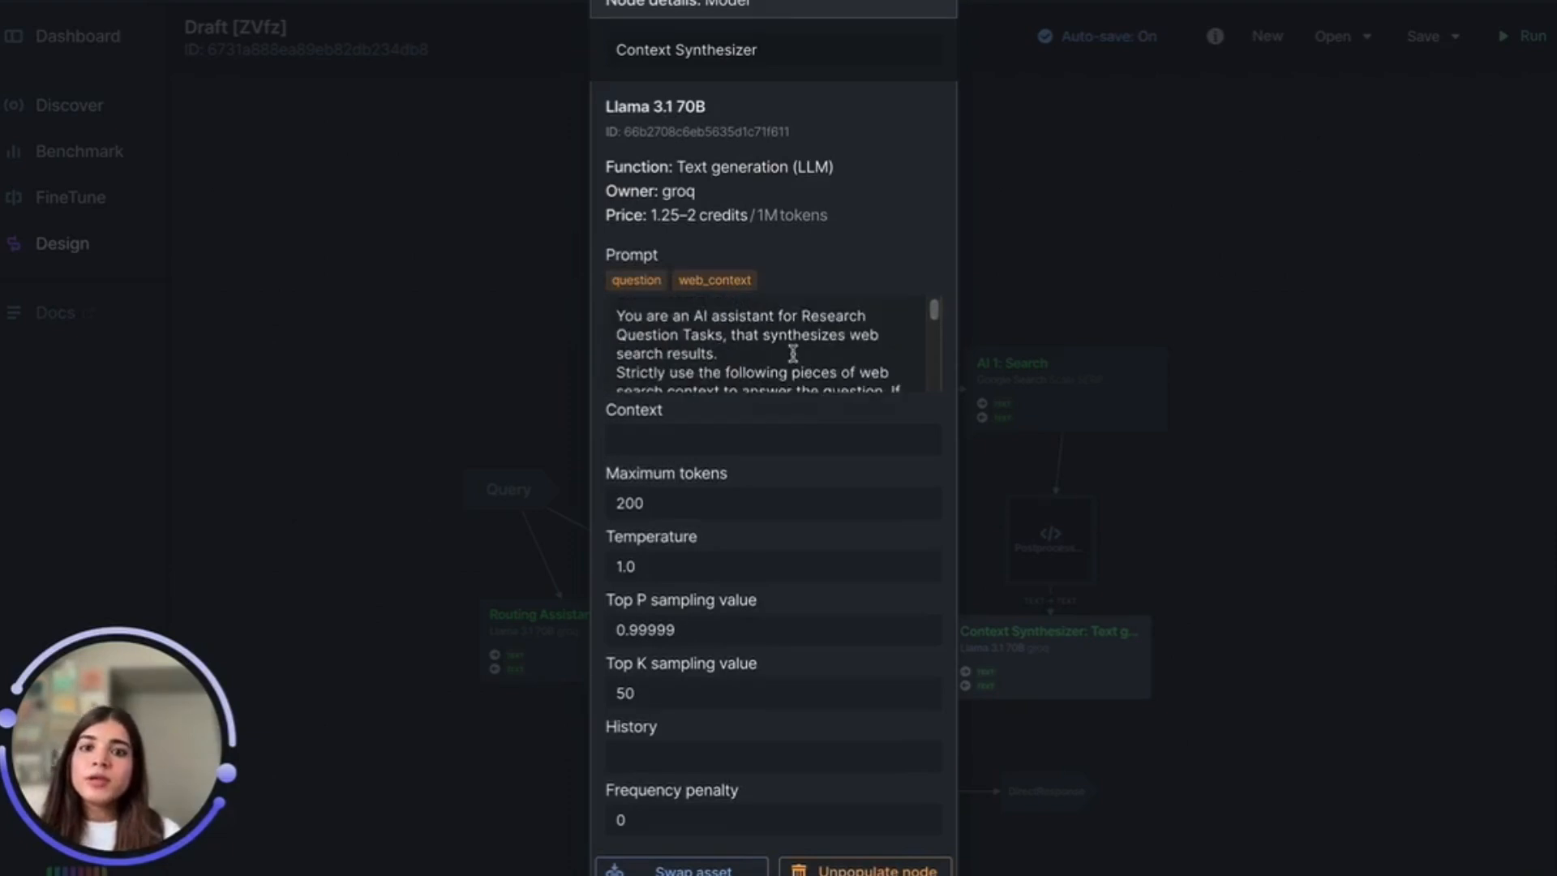
Read through the pasted synthesis prompt to its closing question and web context lines, and save the node's details
scroll(810, 362, down, 1)
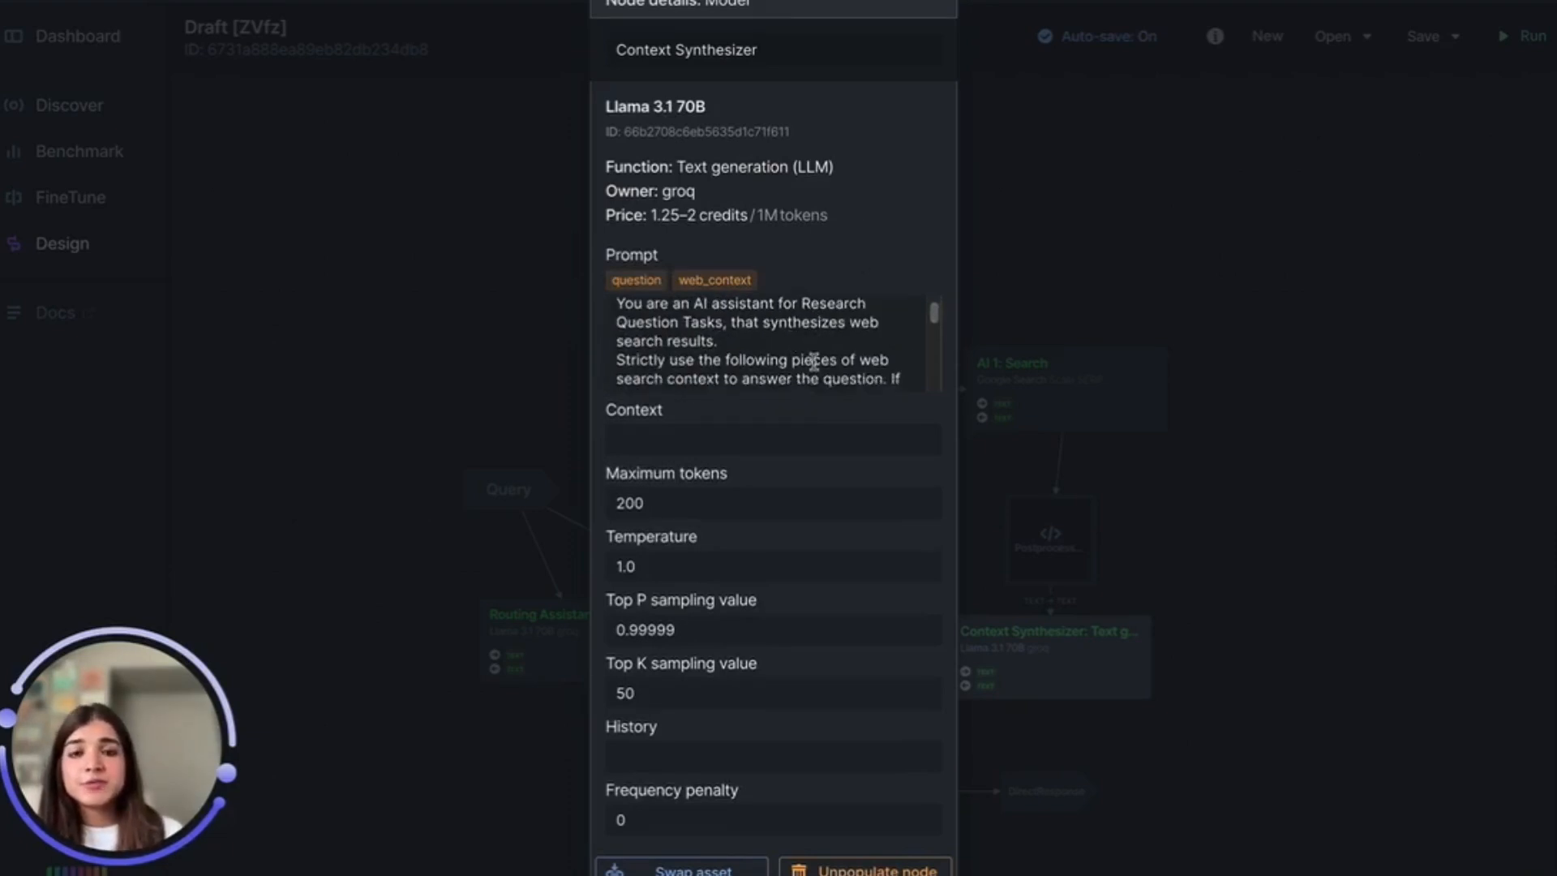
scroll(814, 360, down, 1)
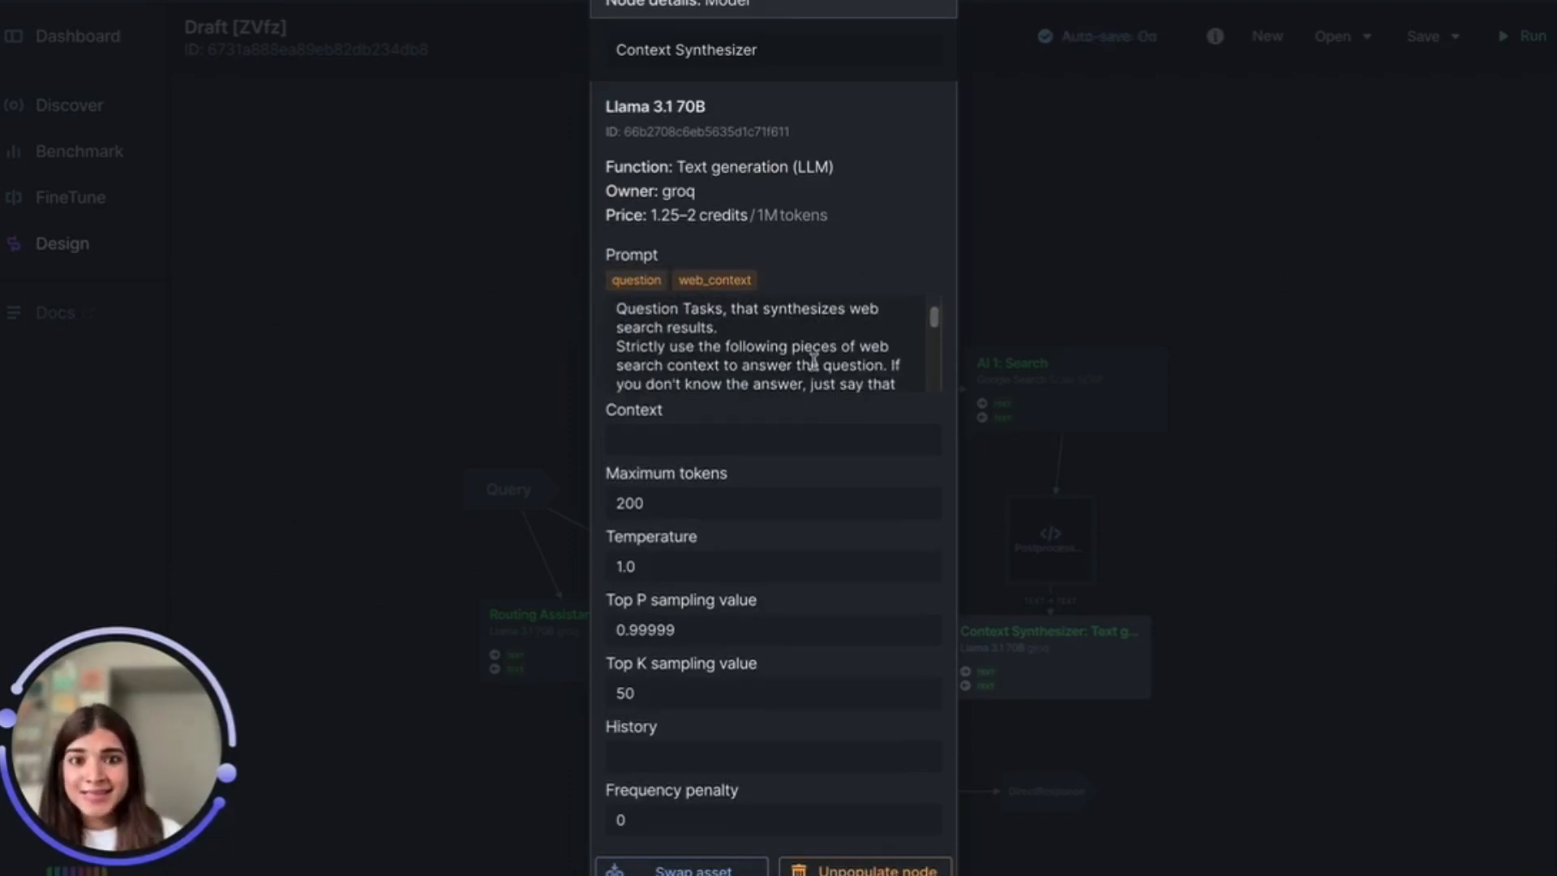
scroll(813, 360, down, 1)
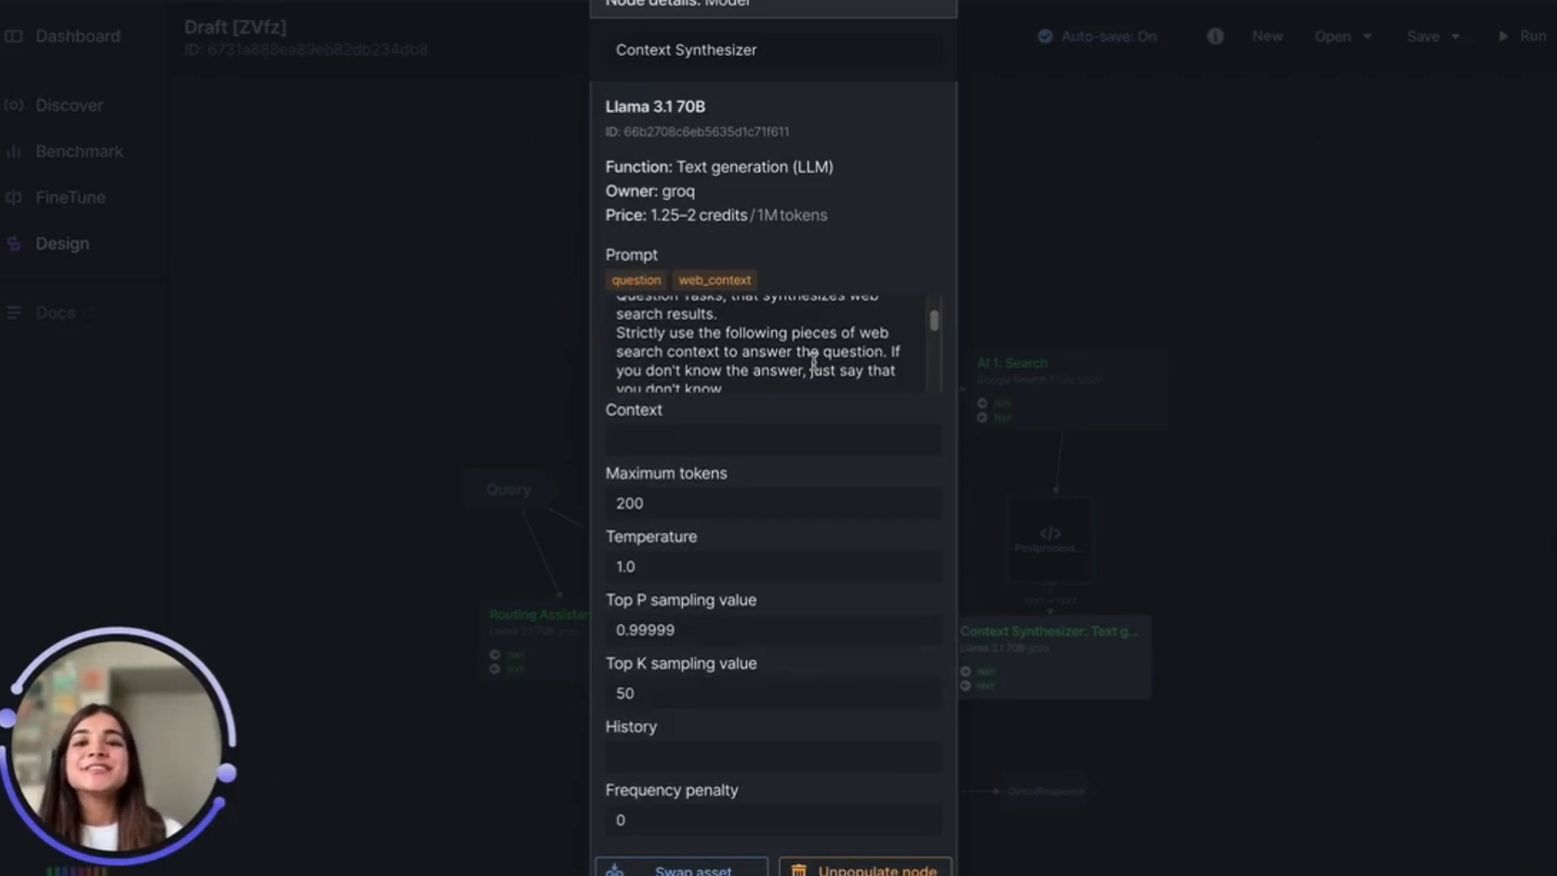
scroll(813, 362, down, 2)
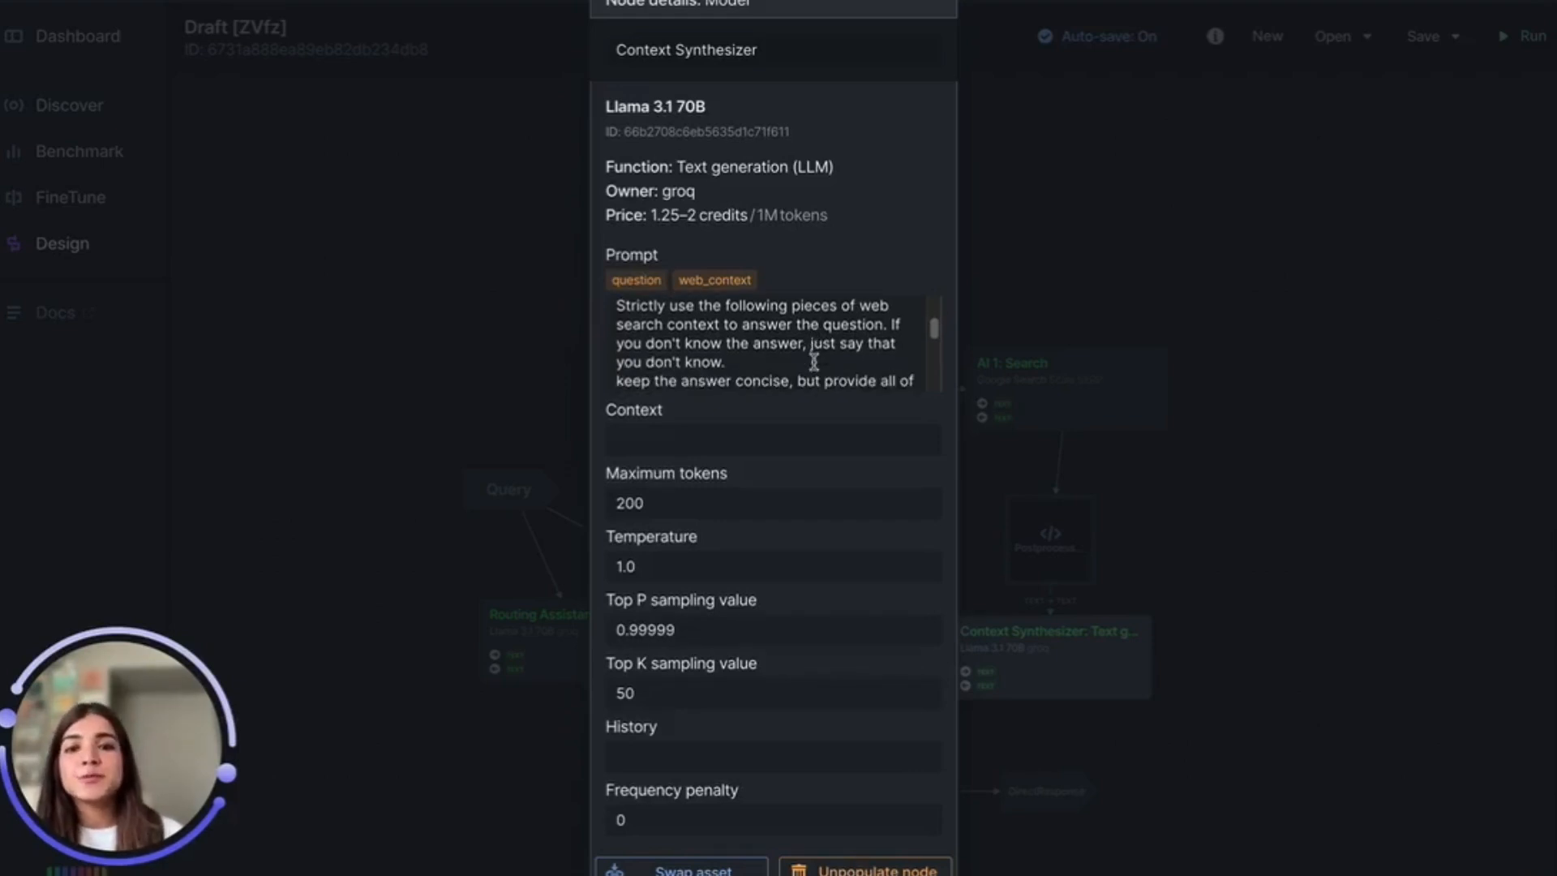
scroll(814, 362, down, 1)
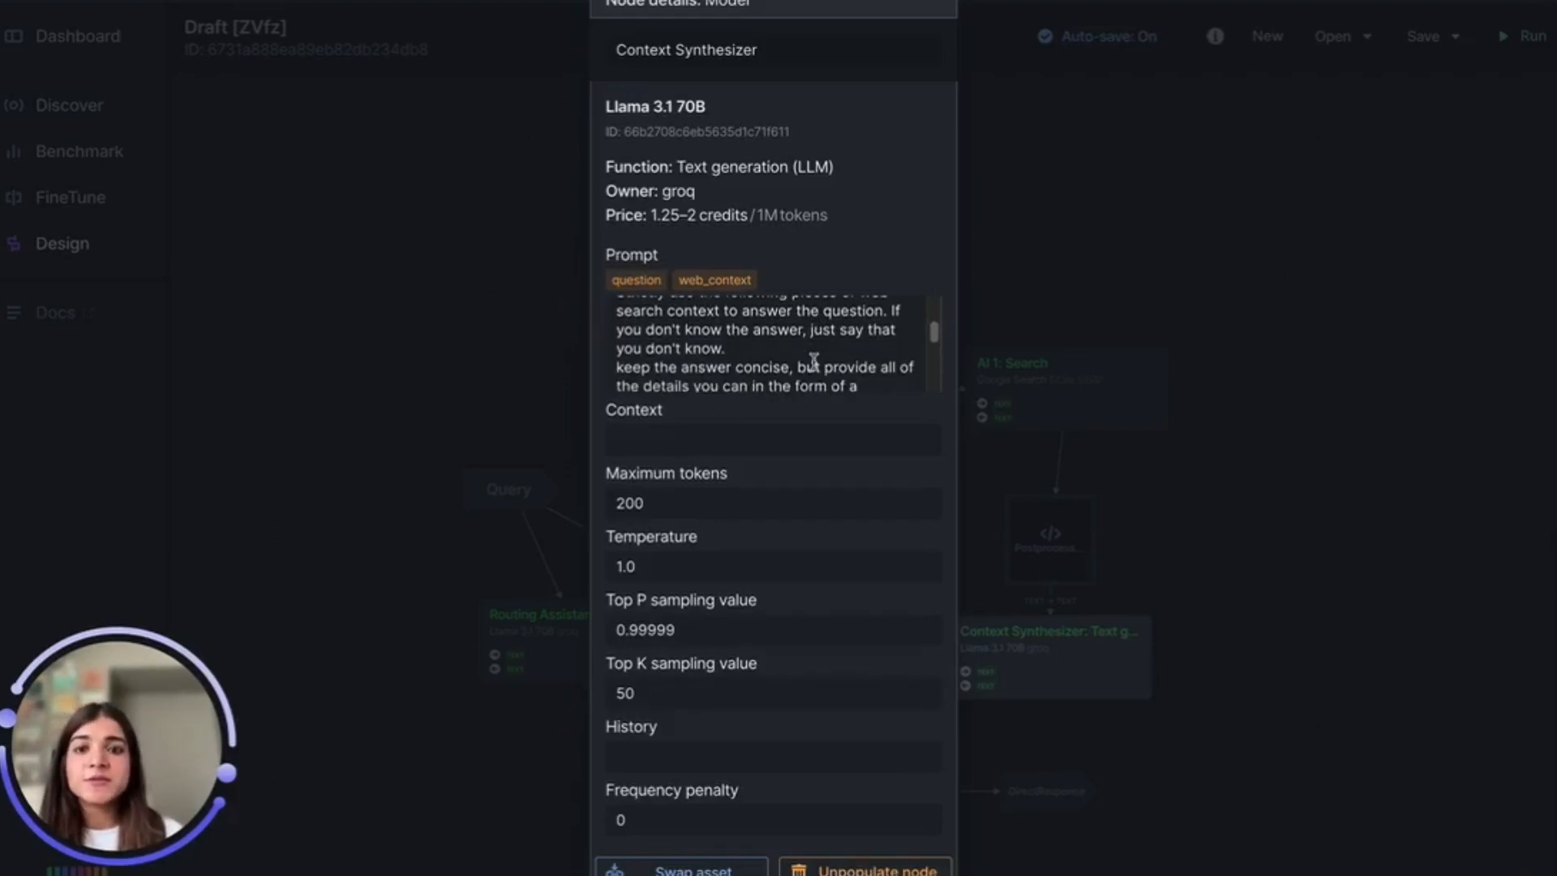
scroll(826, 349, down, 2)
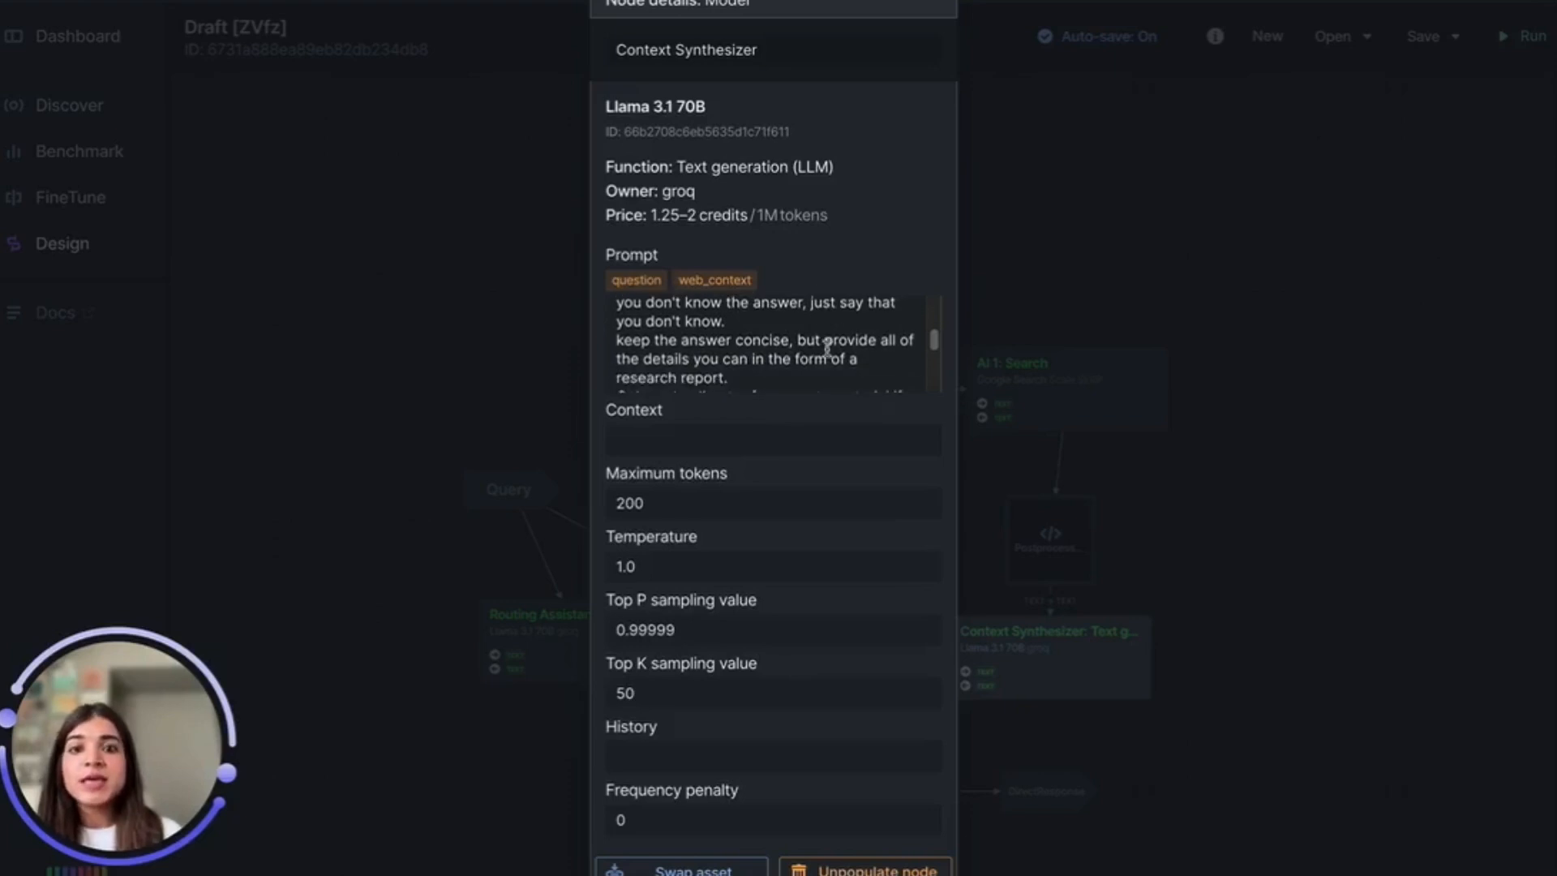
scroll(877, 362, down, 2)
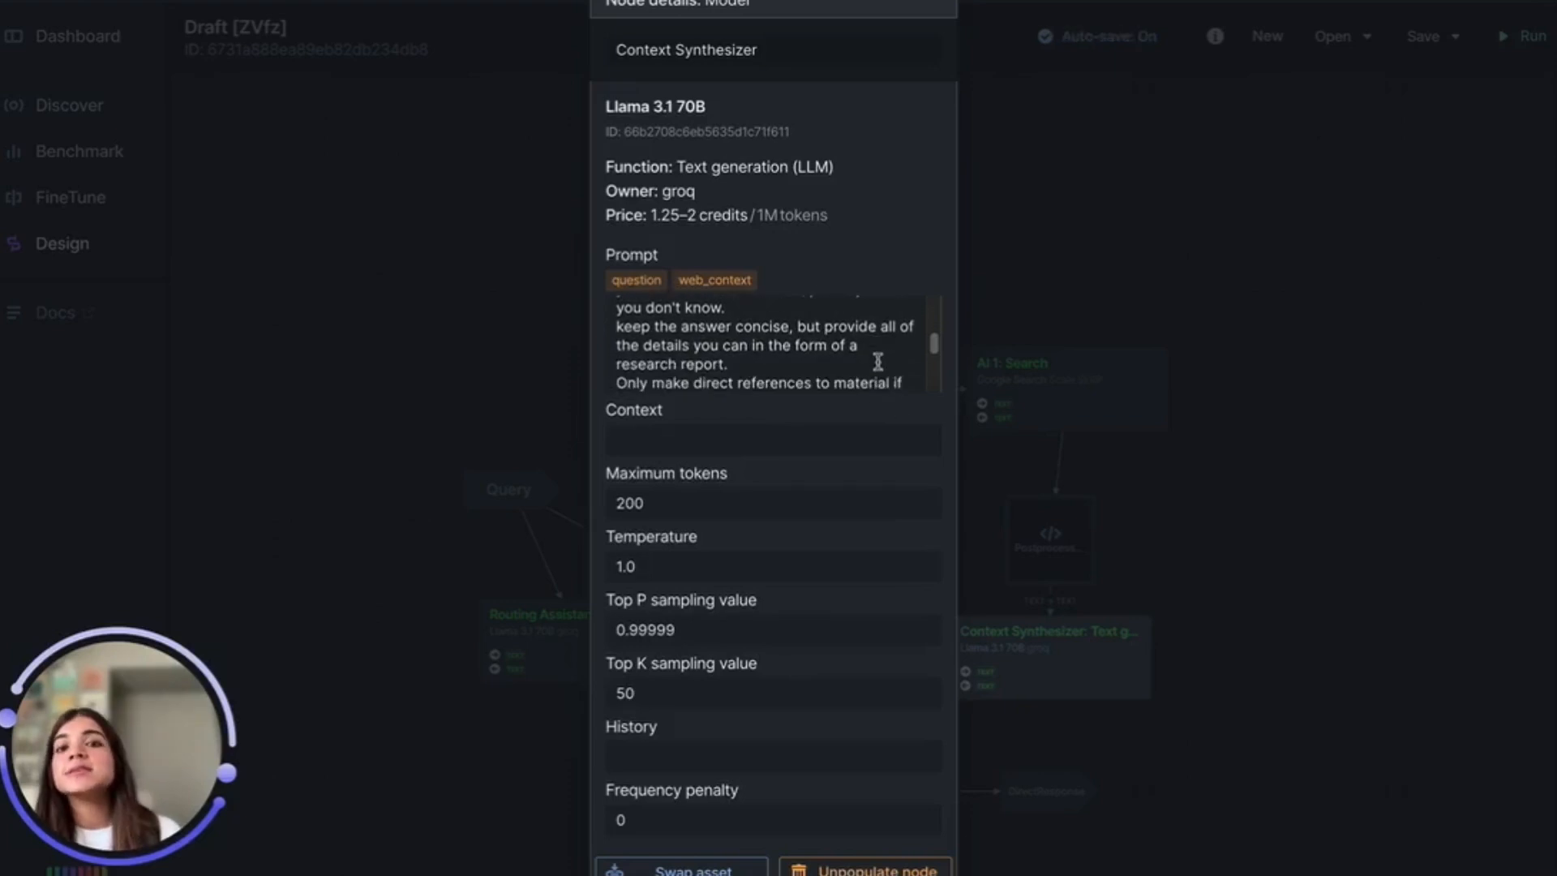
scroll(878, 361, down, 1)
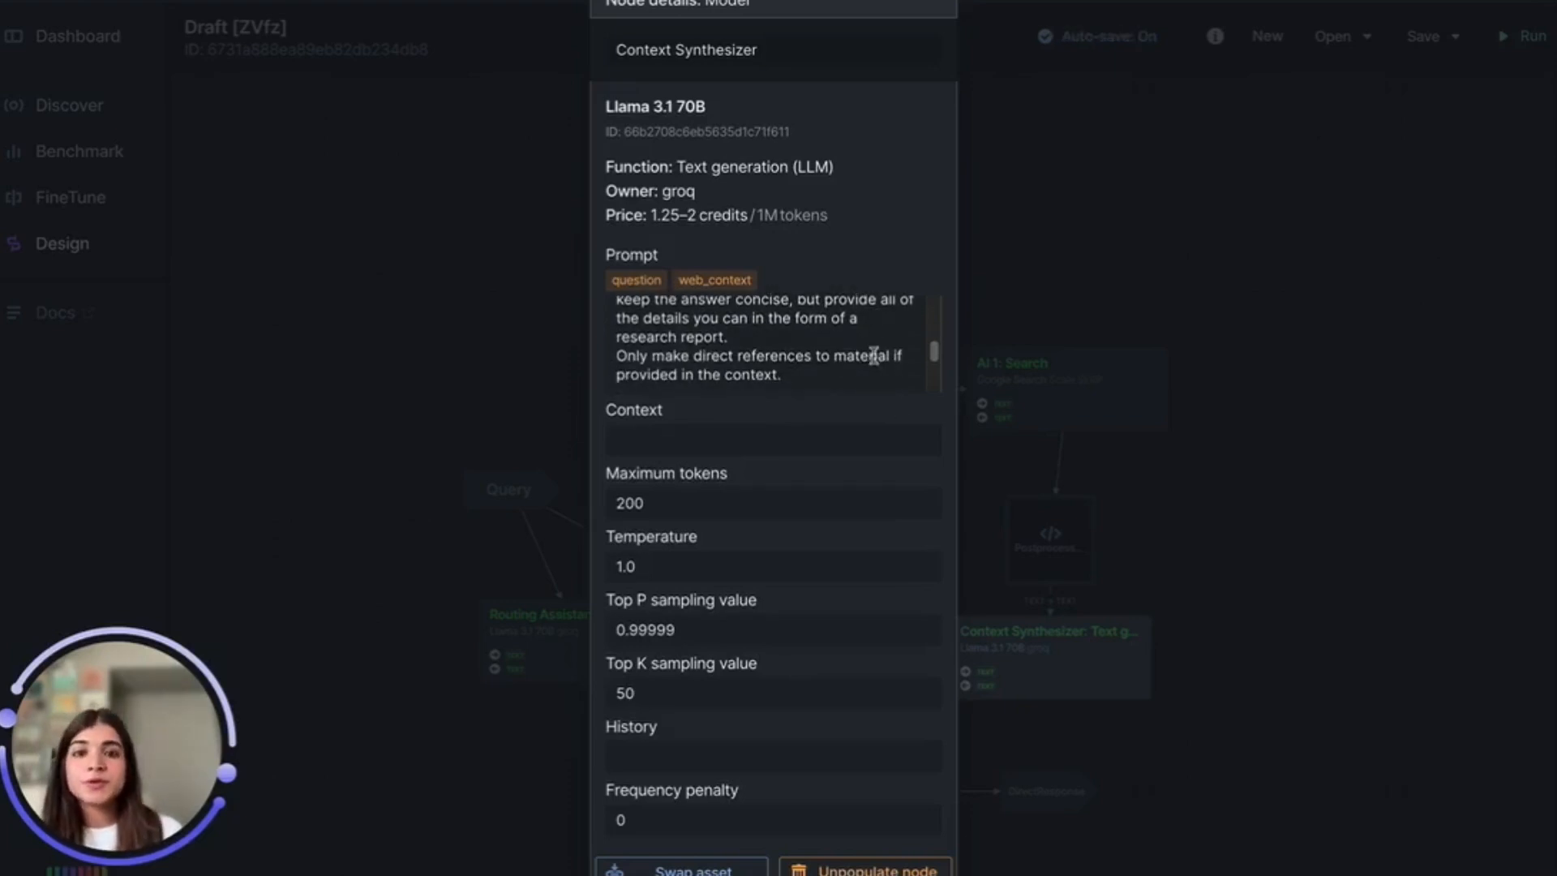
scroll(873, 355, down, 2)
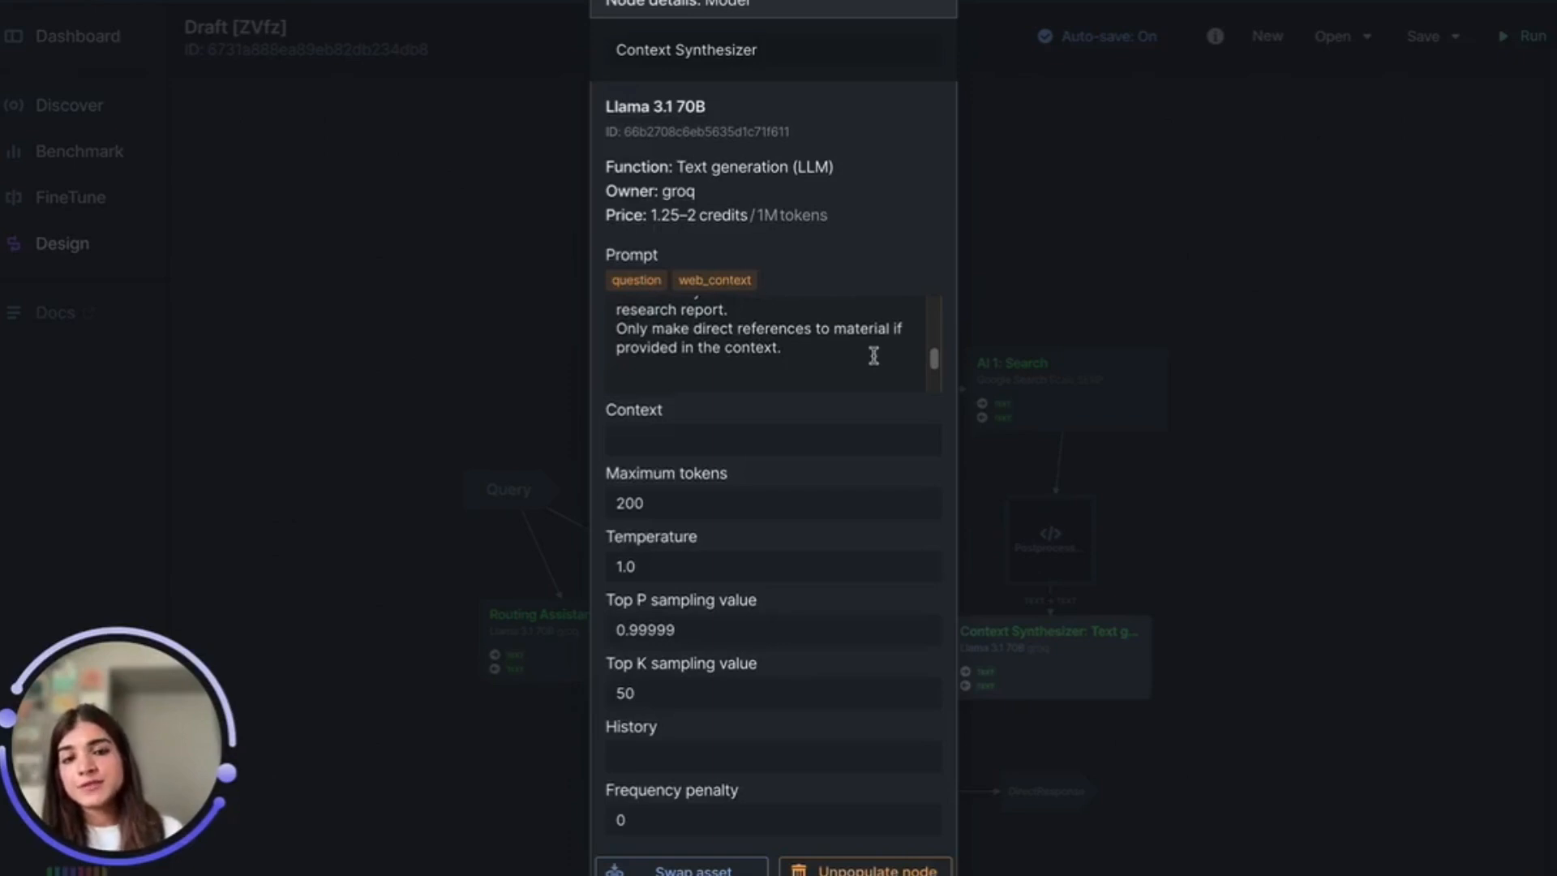
scroll(873, 355, down, 4)
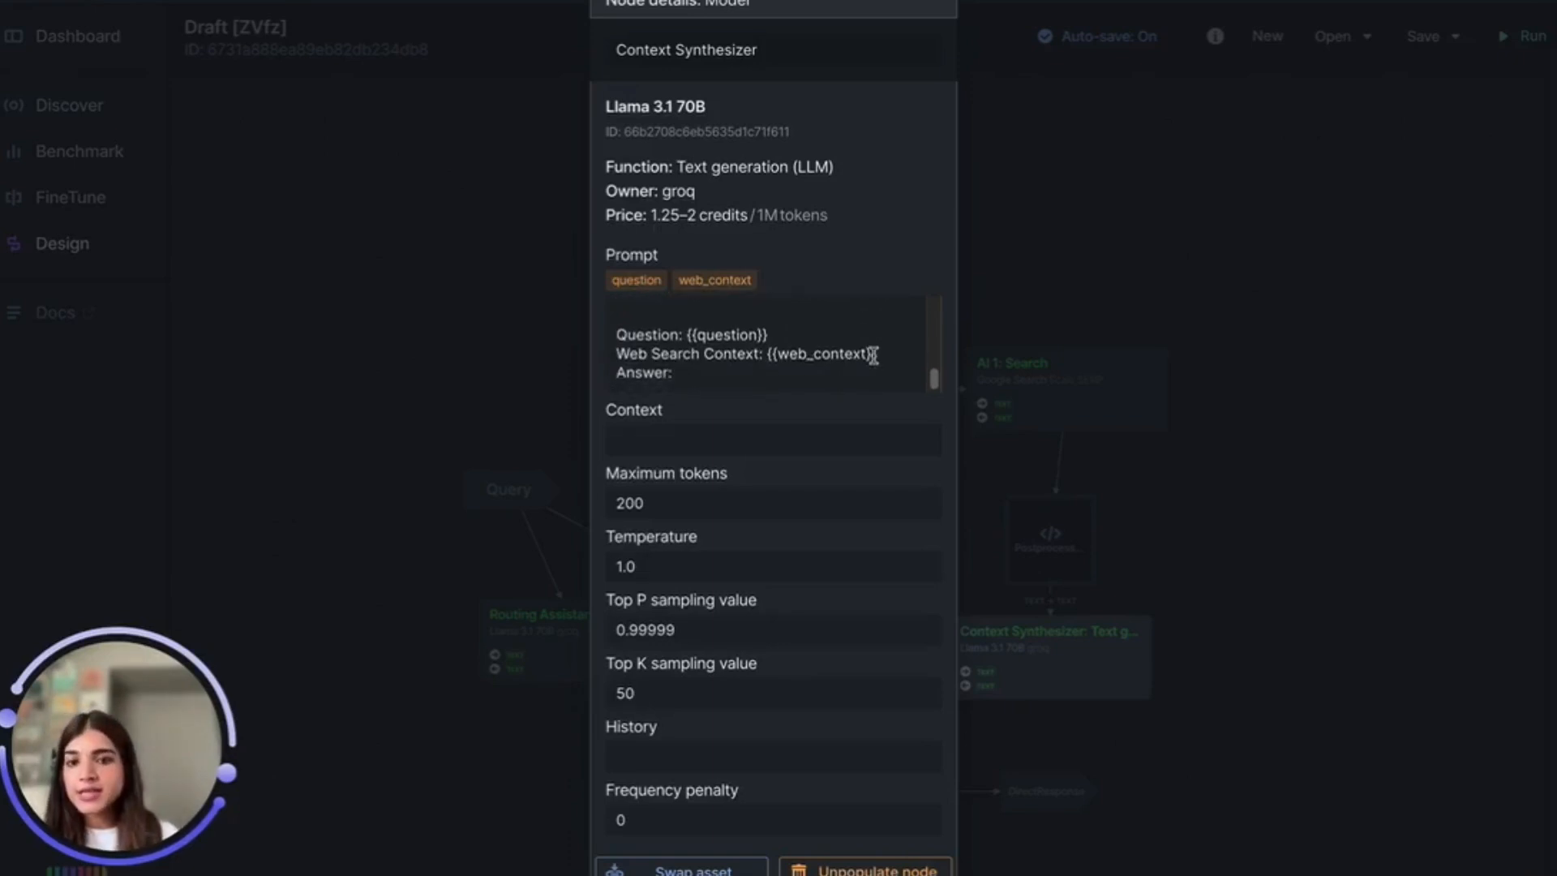
click(997, 841)
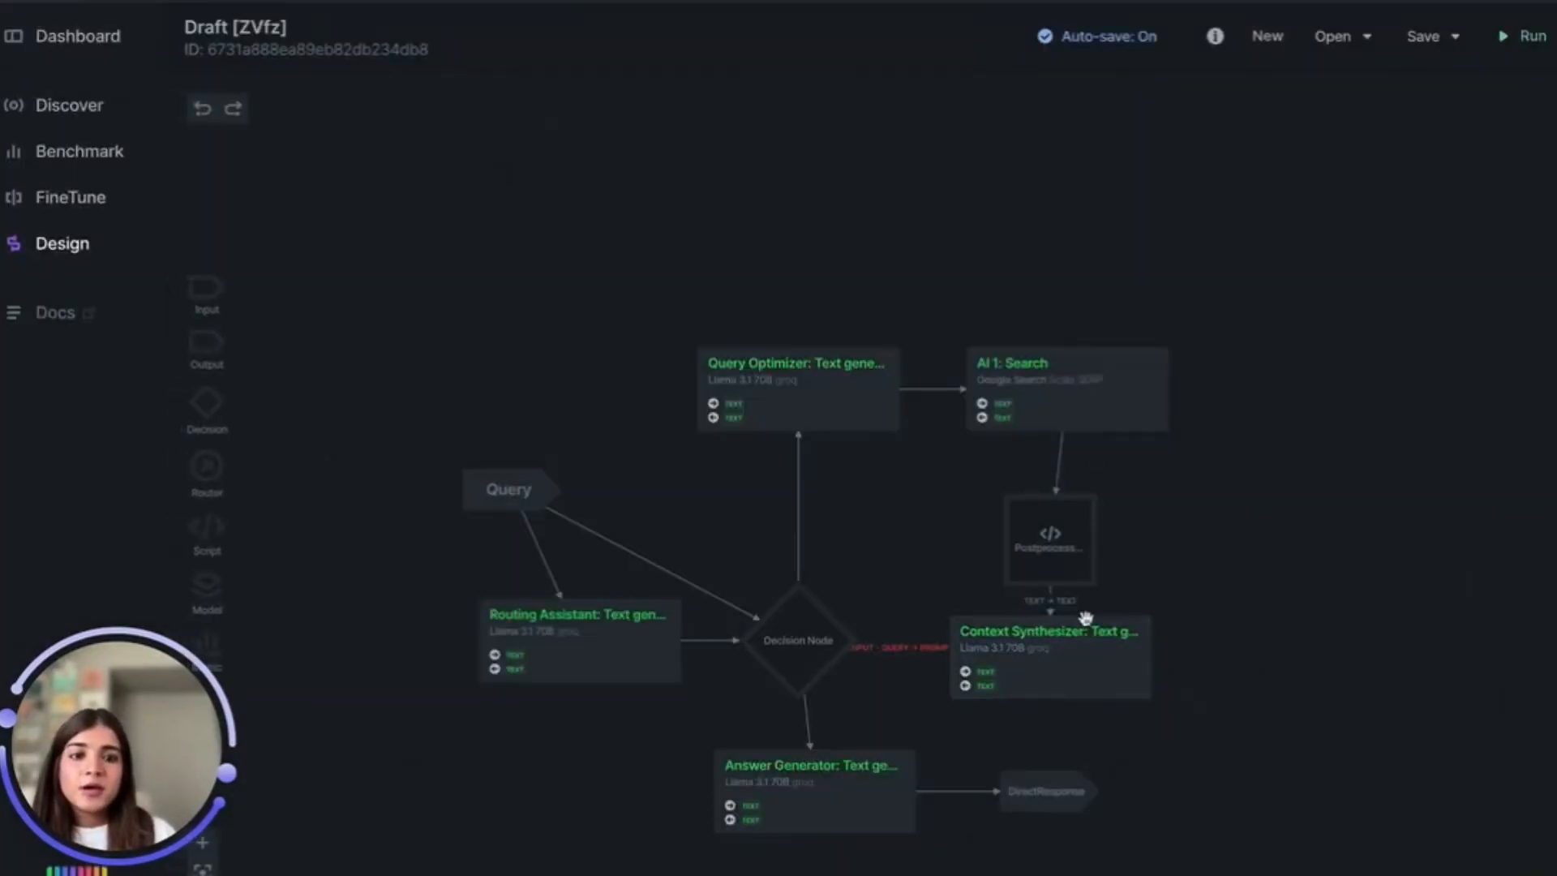
Remap the edge from PostprocessContext to Context Synthesizer so that Text feeds web_context
click(1057, 604)
click(893, 460)
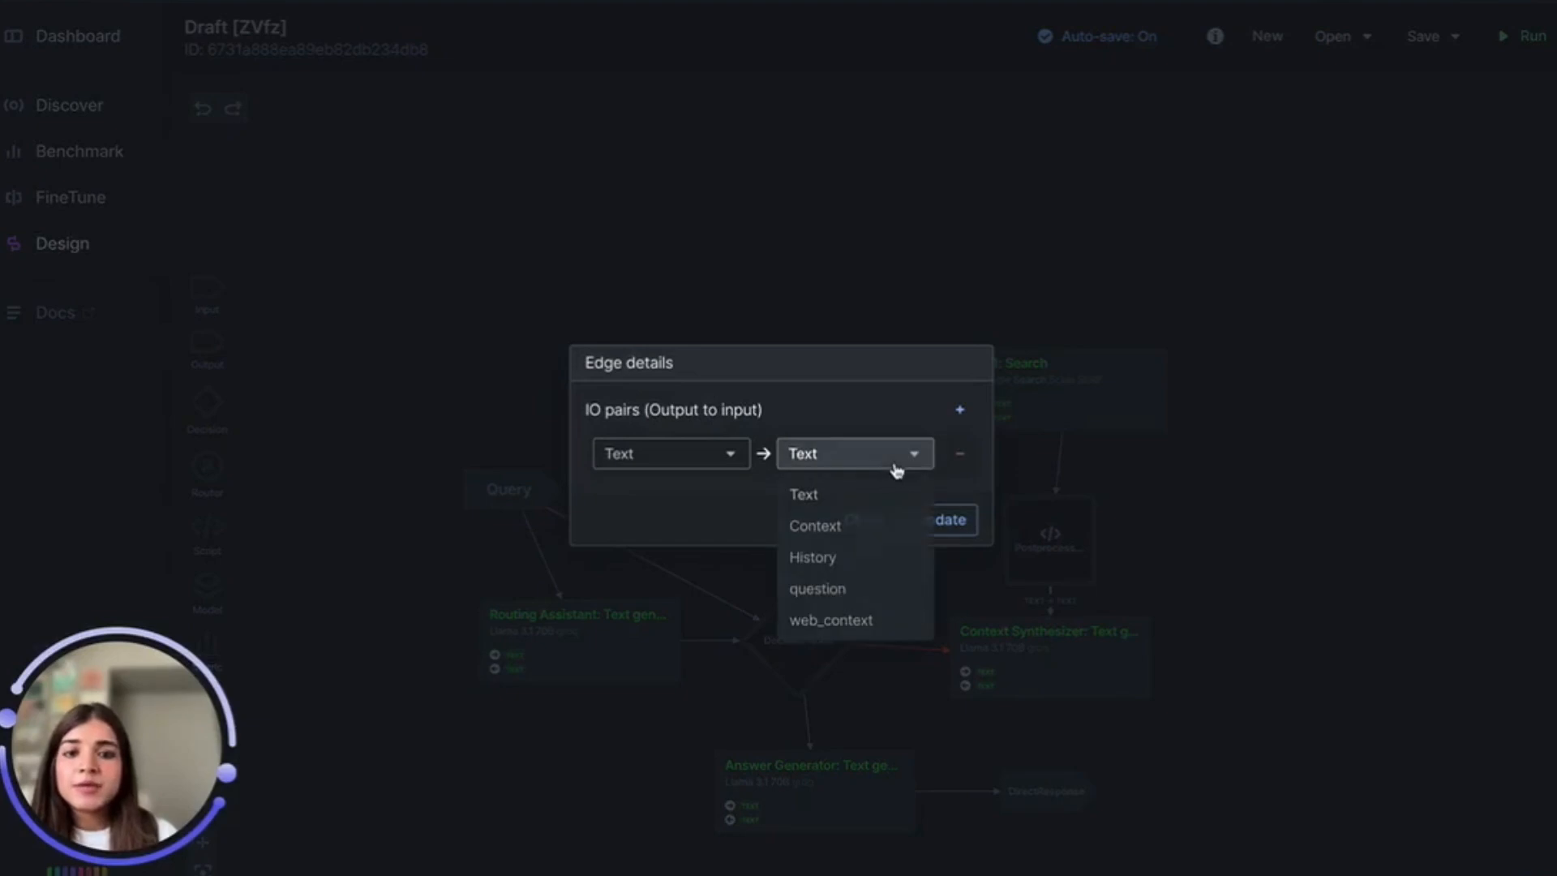
click(865, 615)
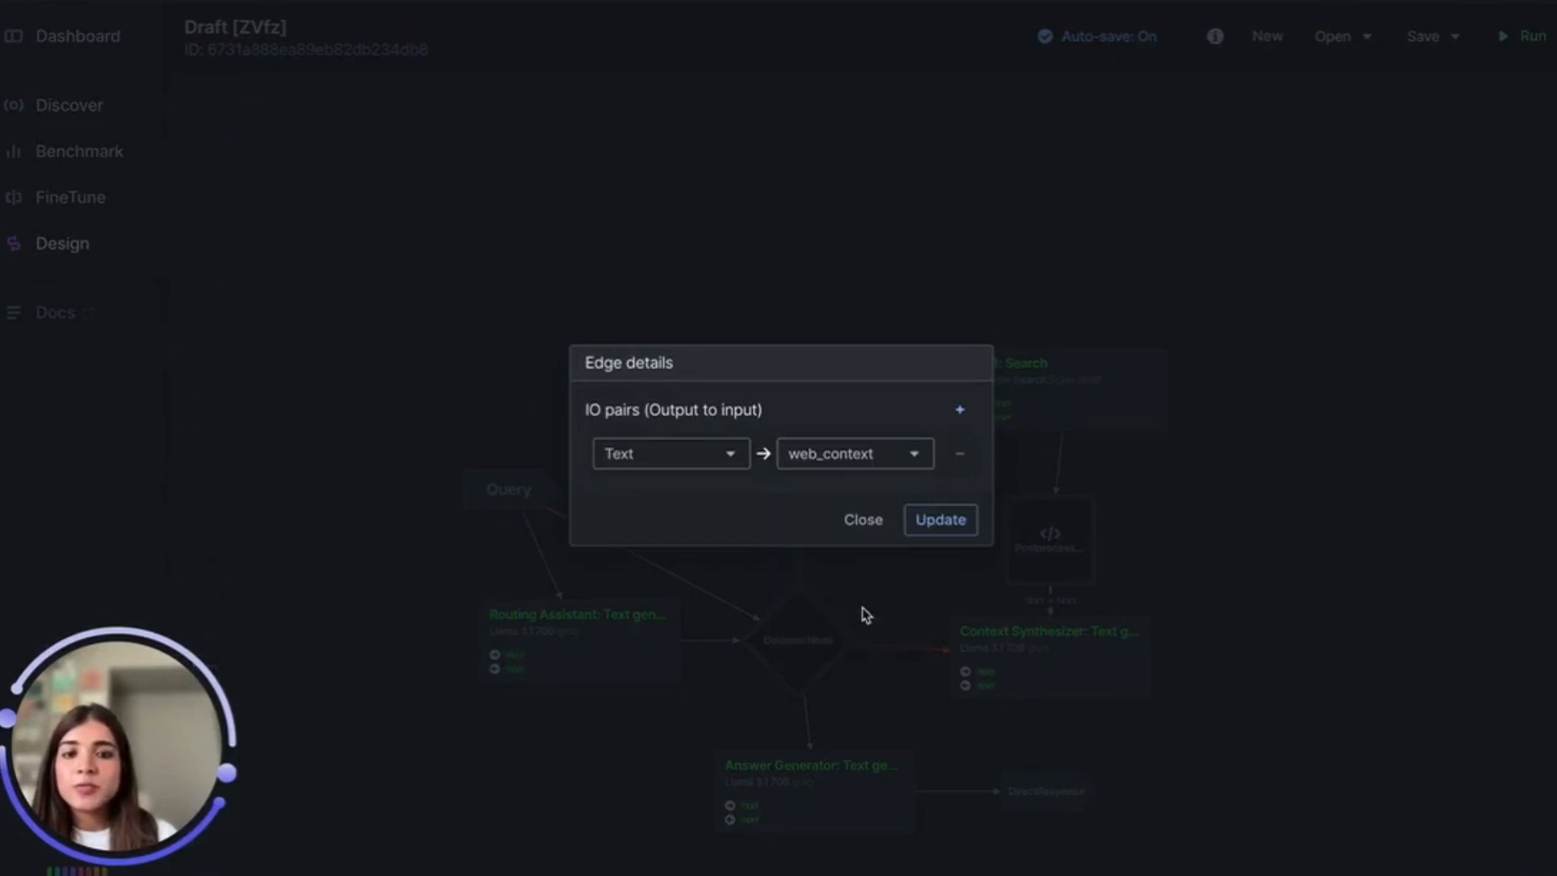
click(939, 521)
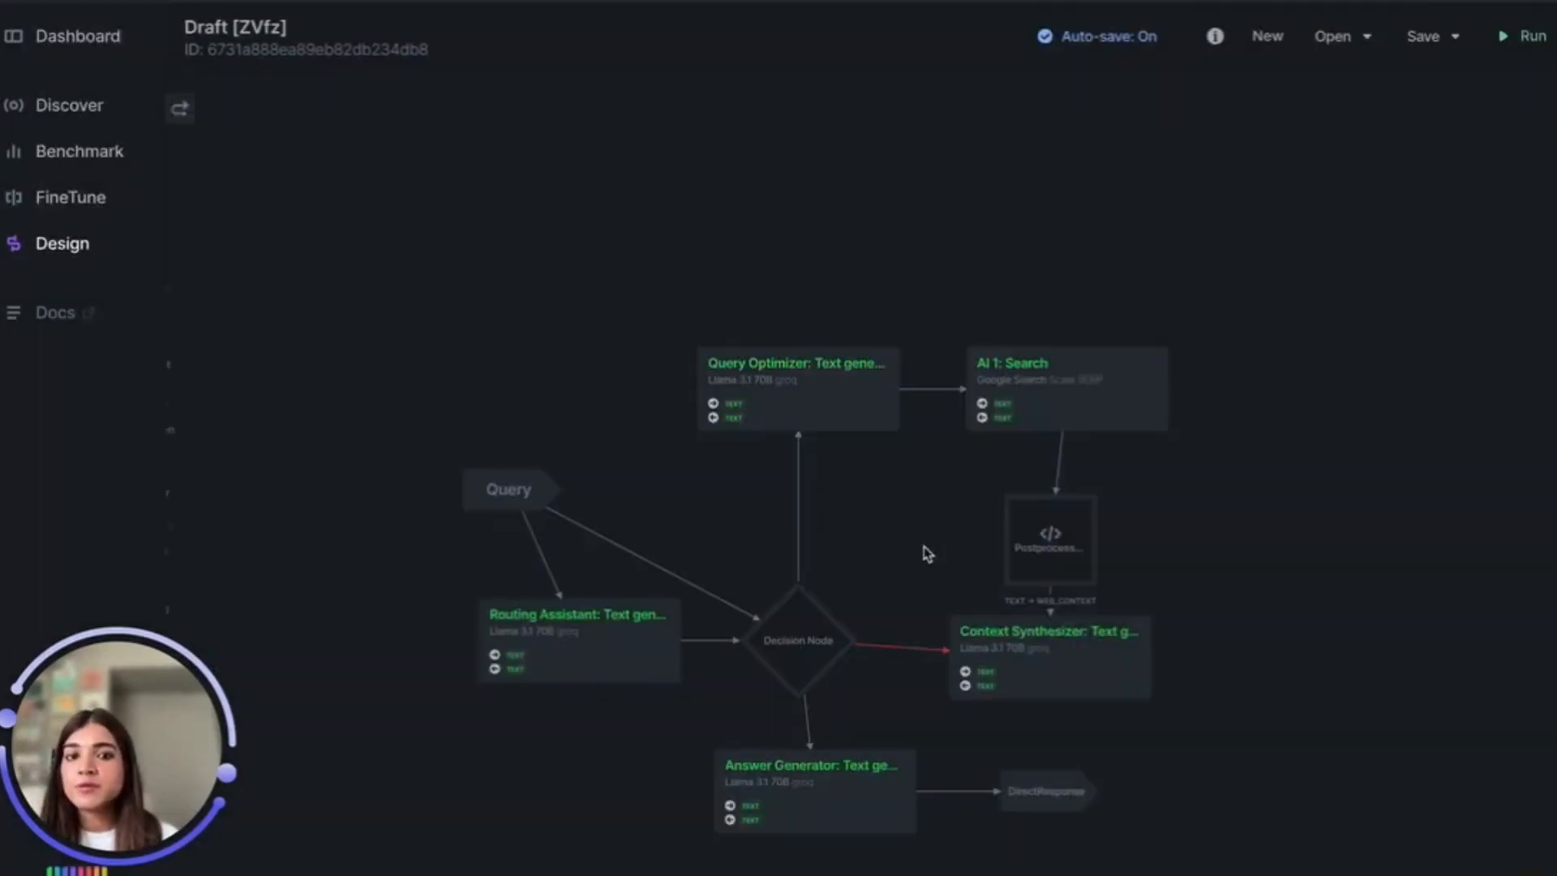
Map Input - Query to question on the edge from the Decision Node to Context Synthesizer, with the decision set to True
click(882, 645)
click(886, 497)
click(851, 866)
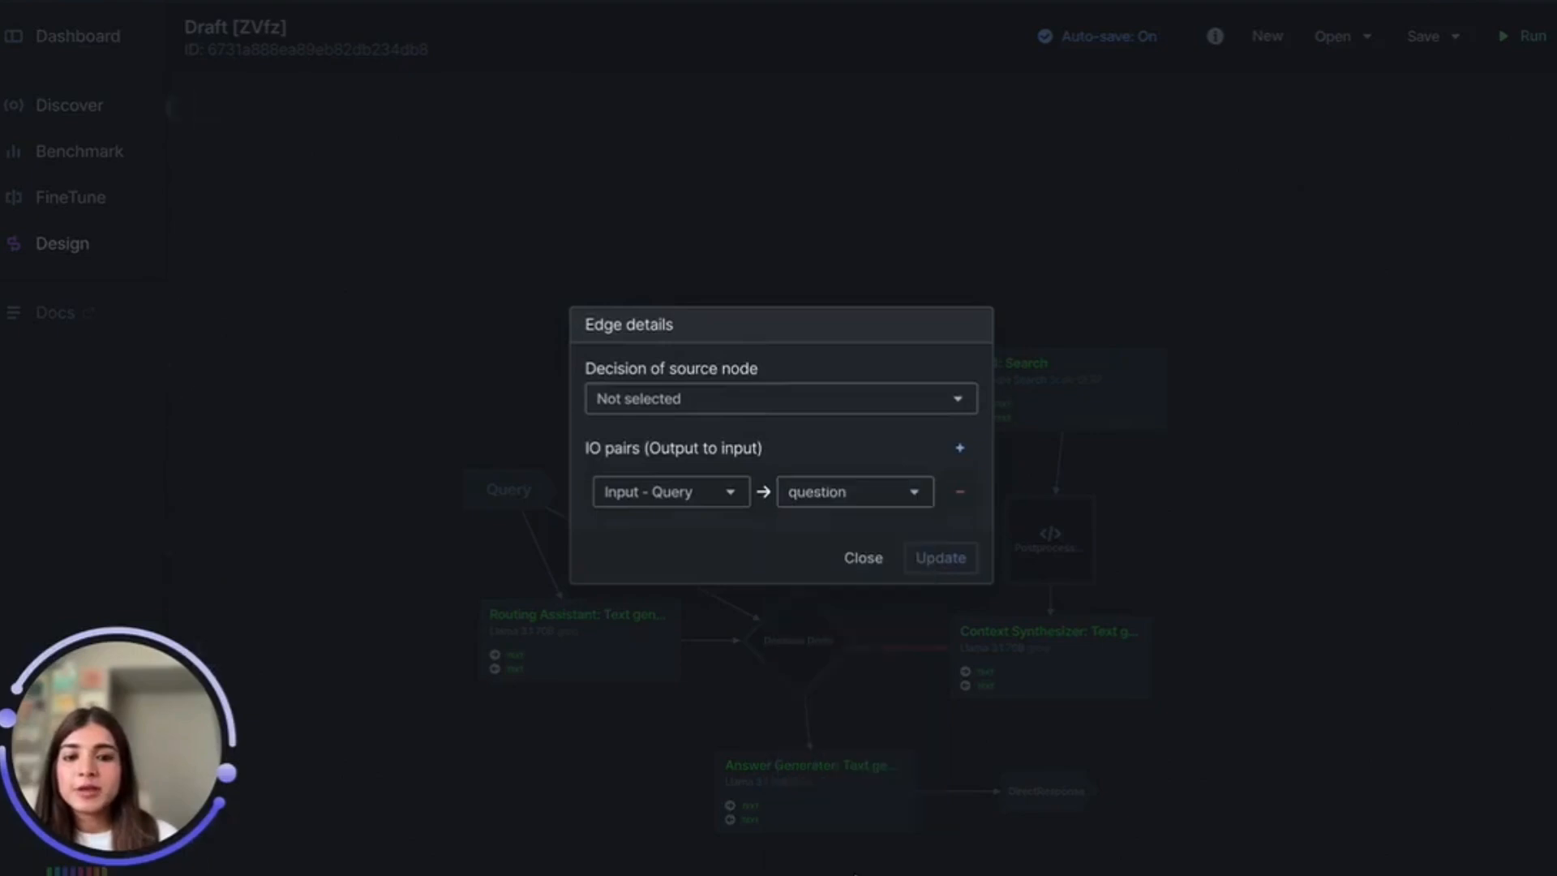
click(873, 402)
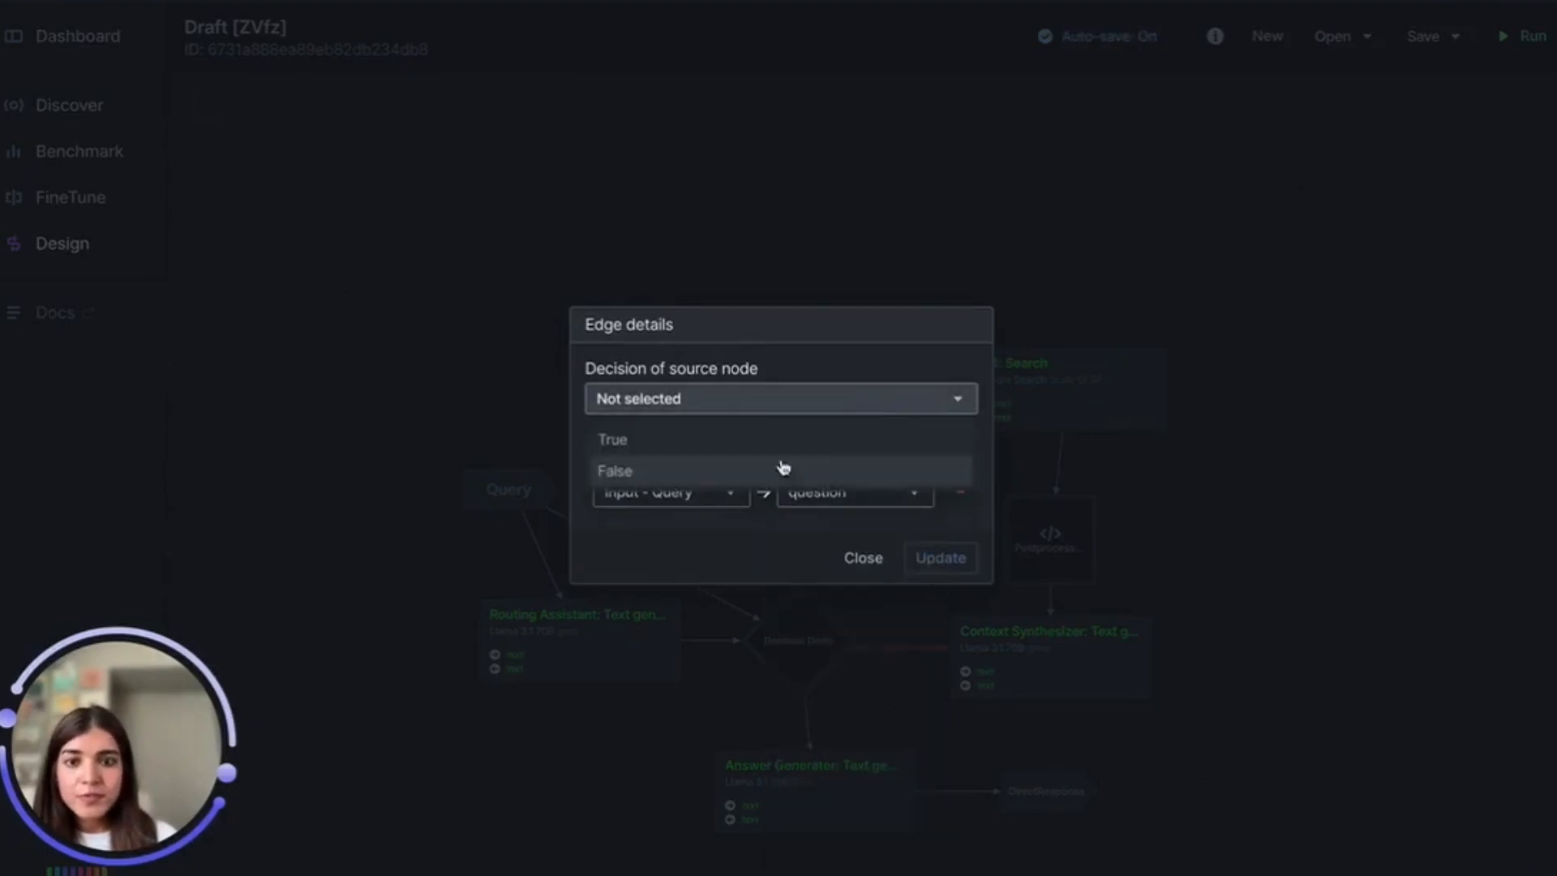
click(778, 439)
click(947, 568)
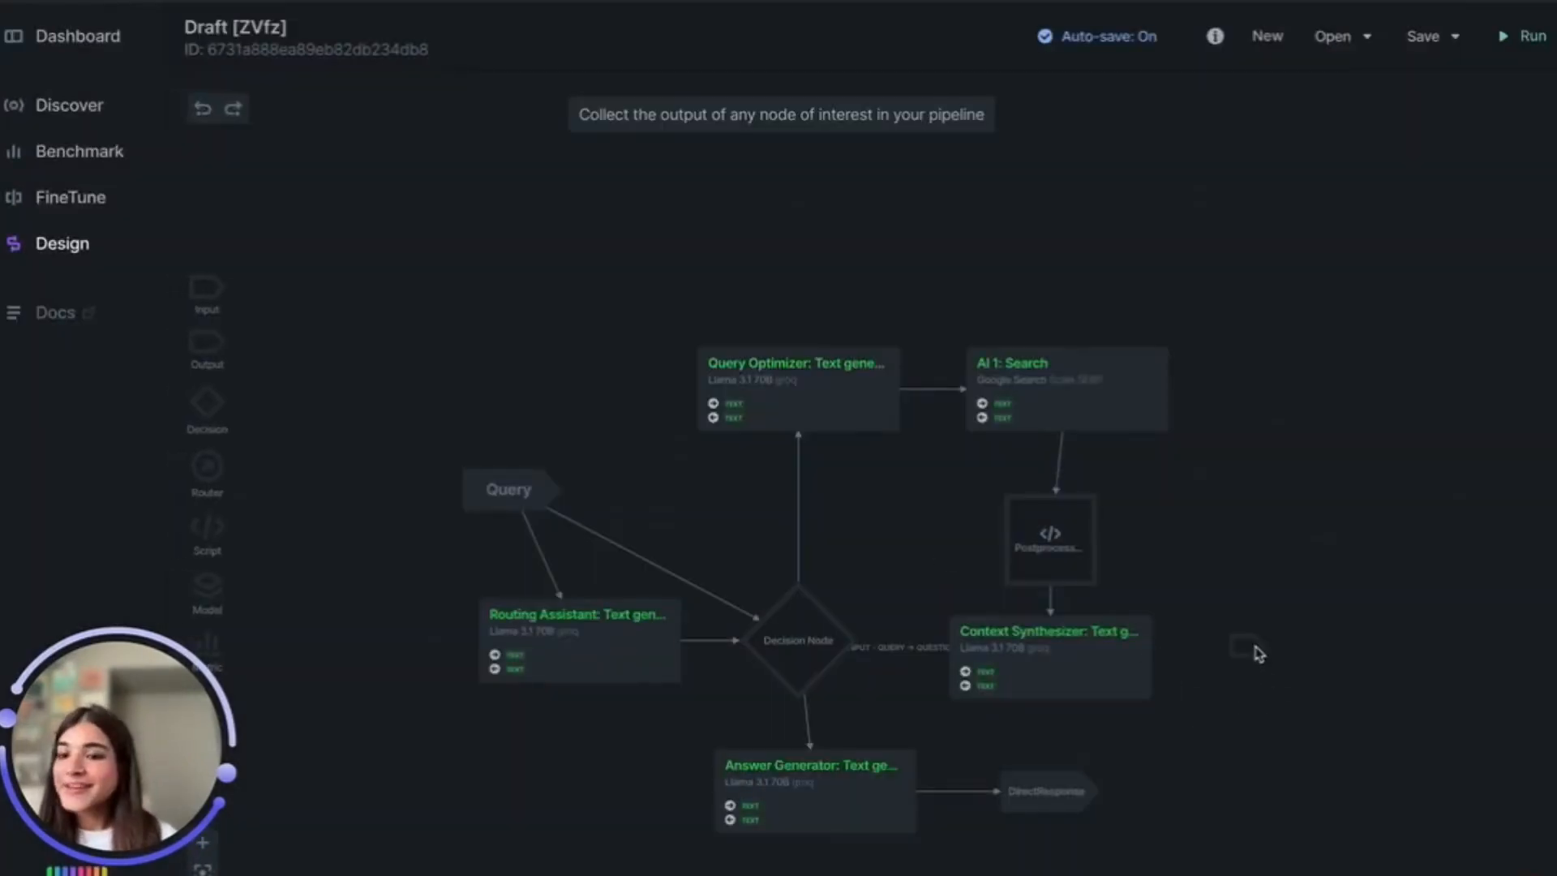
Add an output node beside Context Synthesizer and rename it ReferenceResponse
click(1245, 645)
double_click(1282, 626)
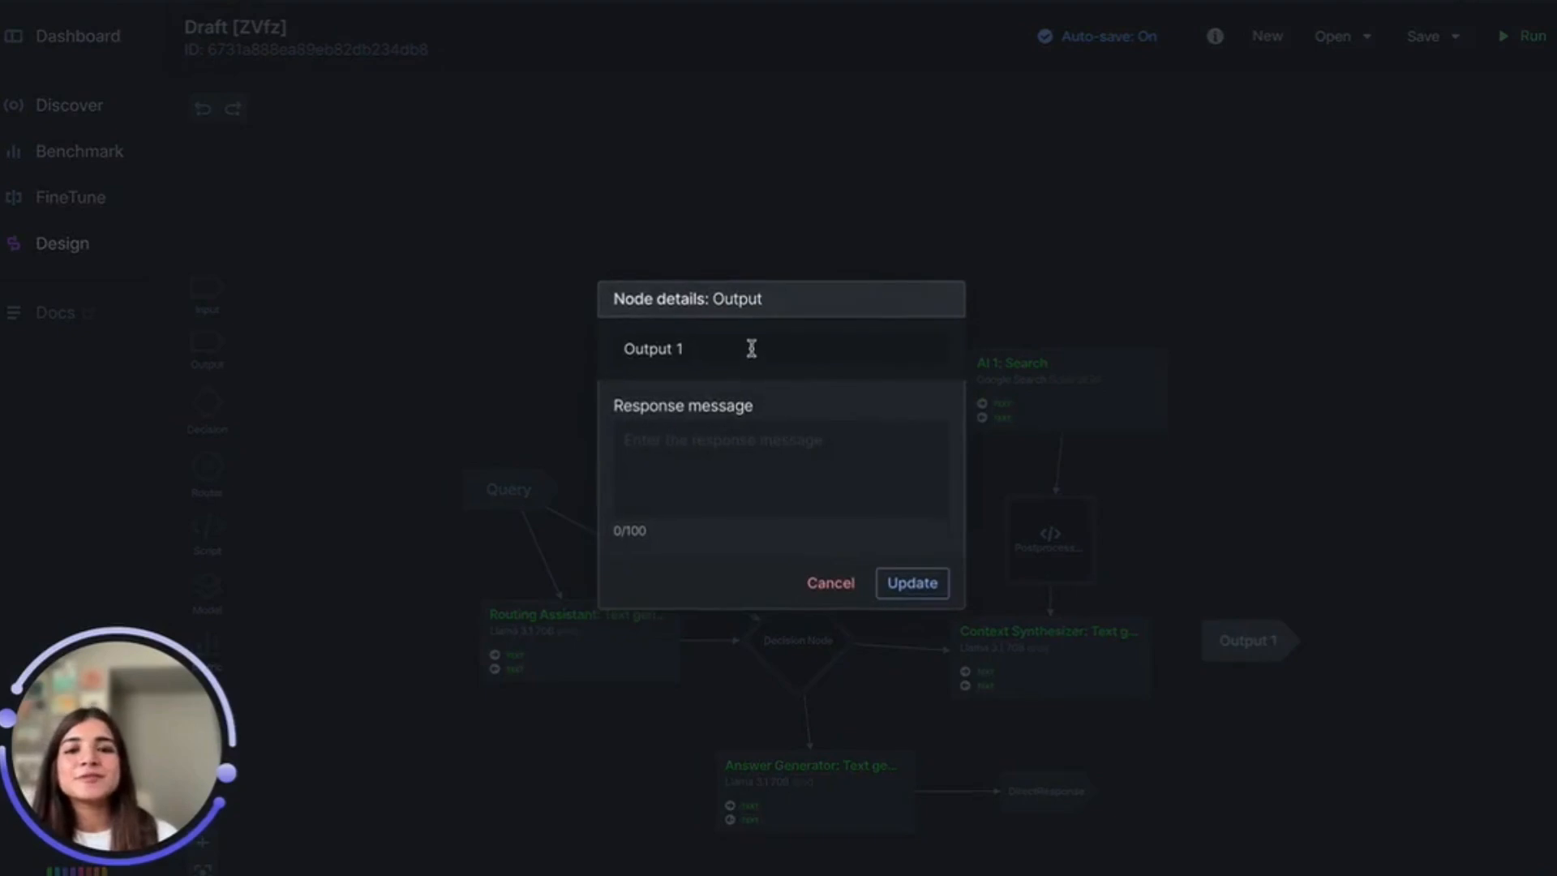
key(BackSpace)
key(BackSpace)
key(BackSpace)
key(BackSpace)
key(BackSpace)
key(BackSpace)
key(BackSpace)
key(BackSpace)
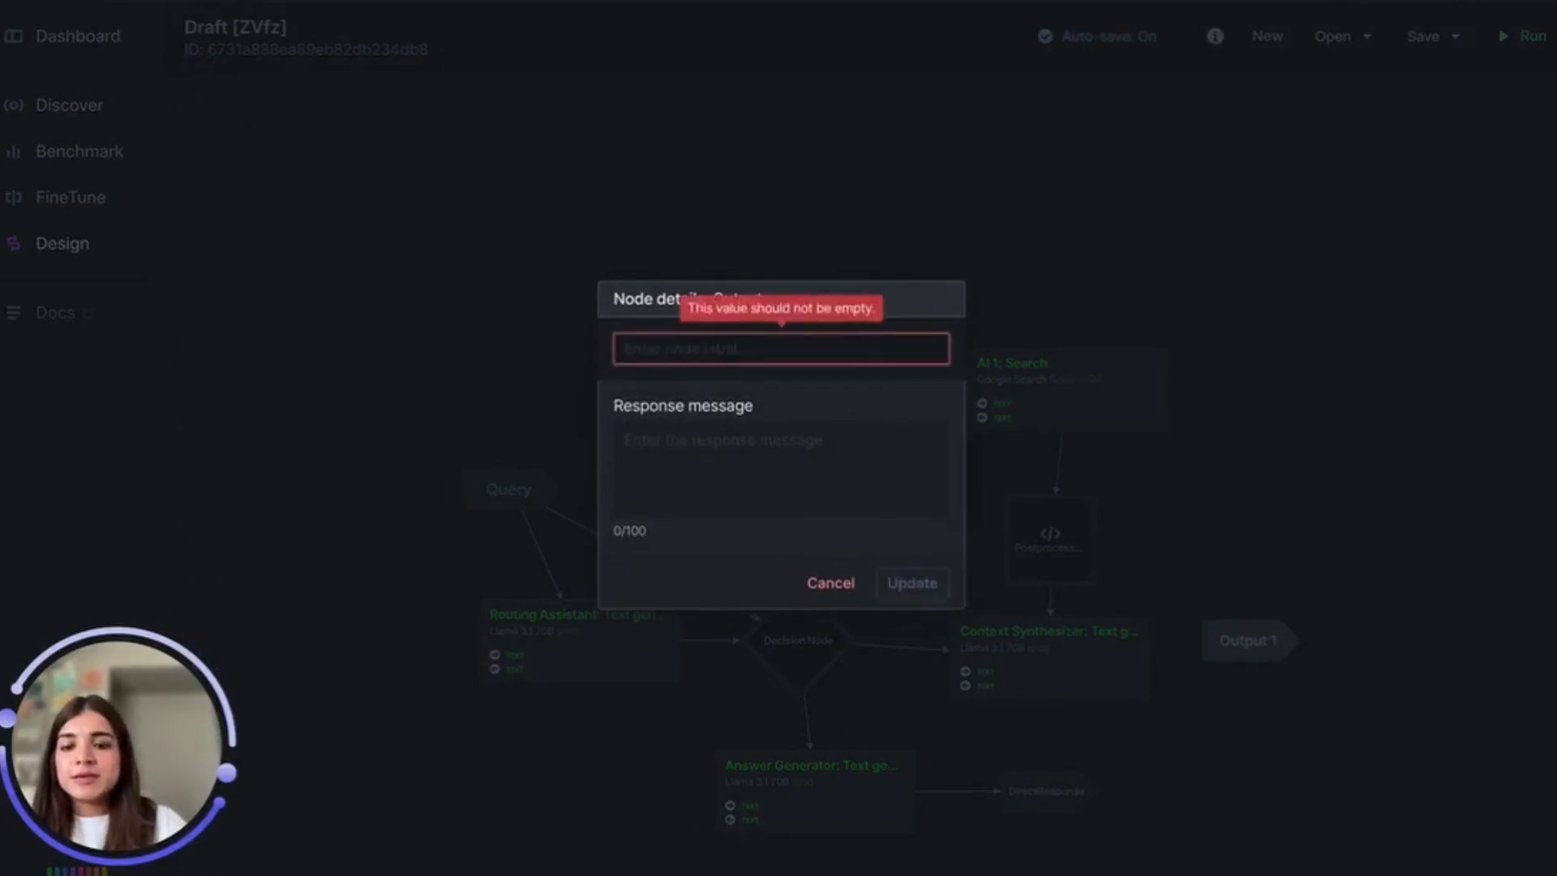
text(Referenceresponse)
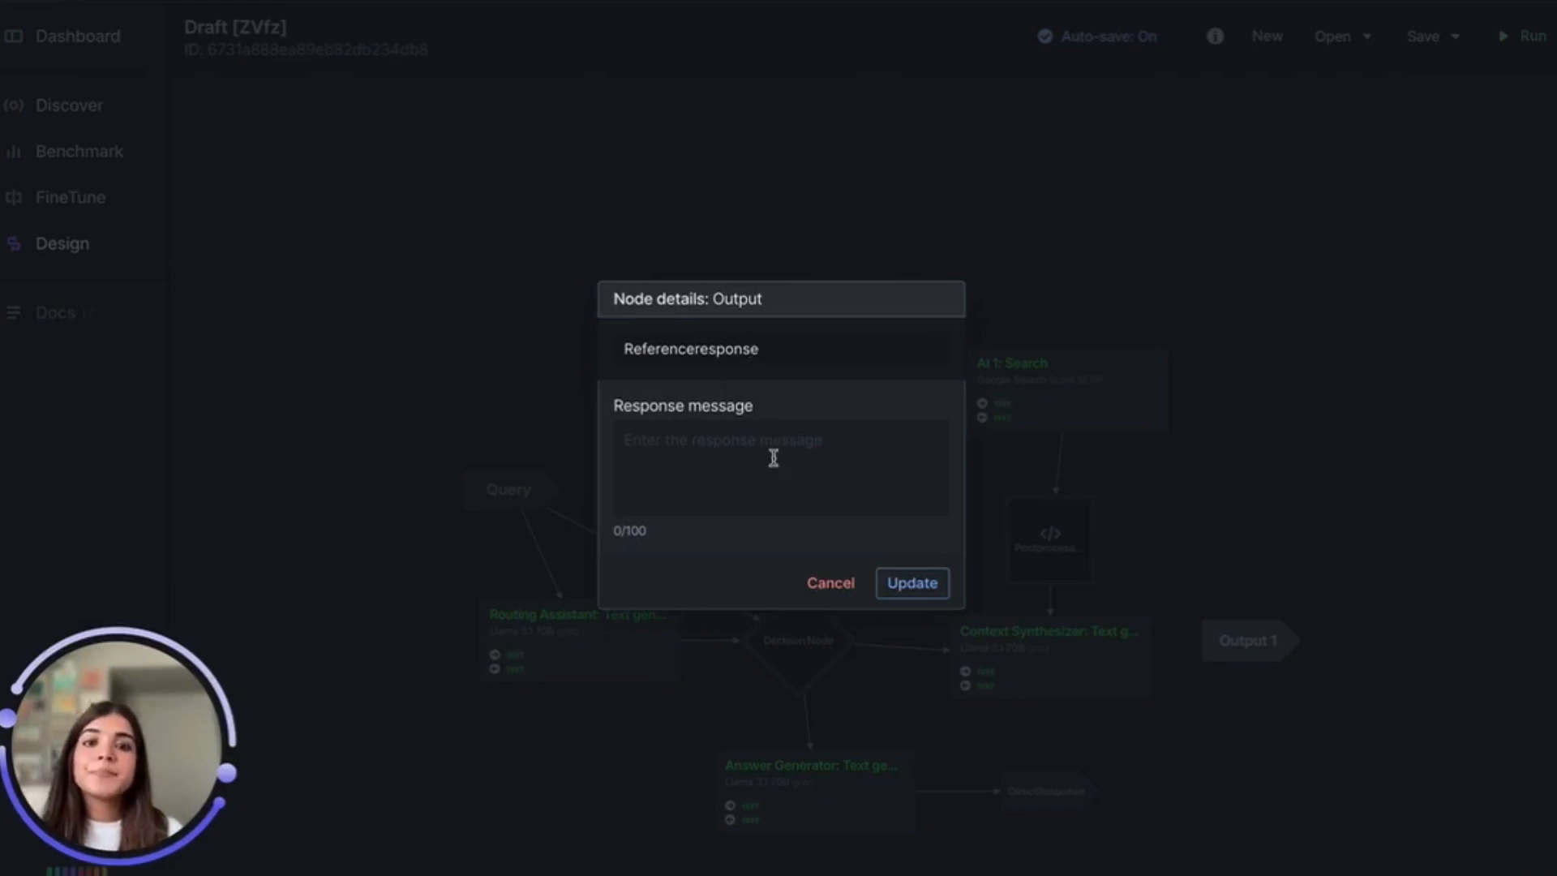
click(699, 347)
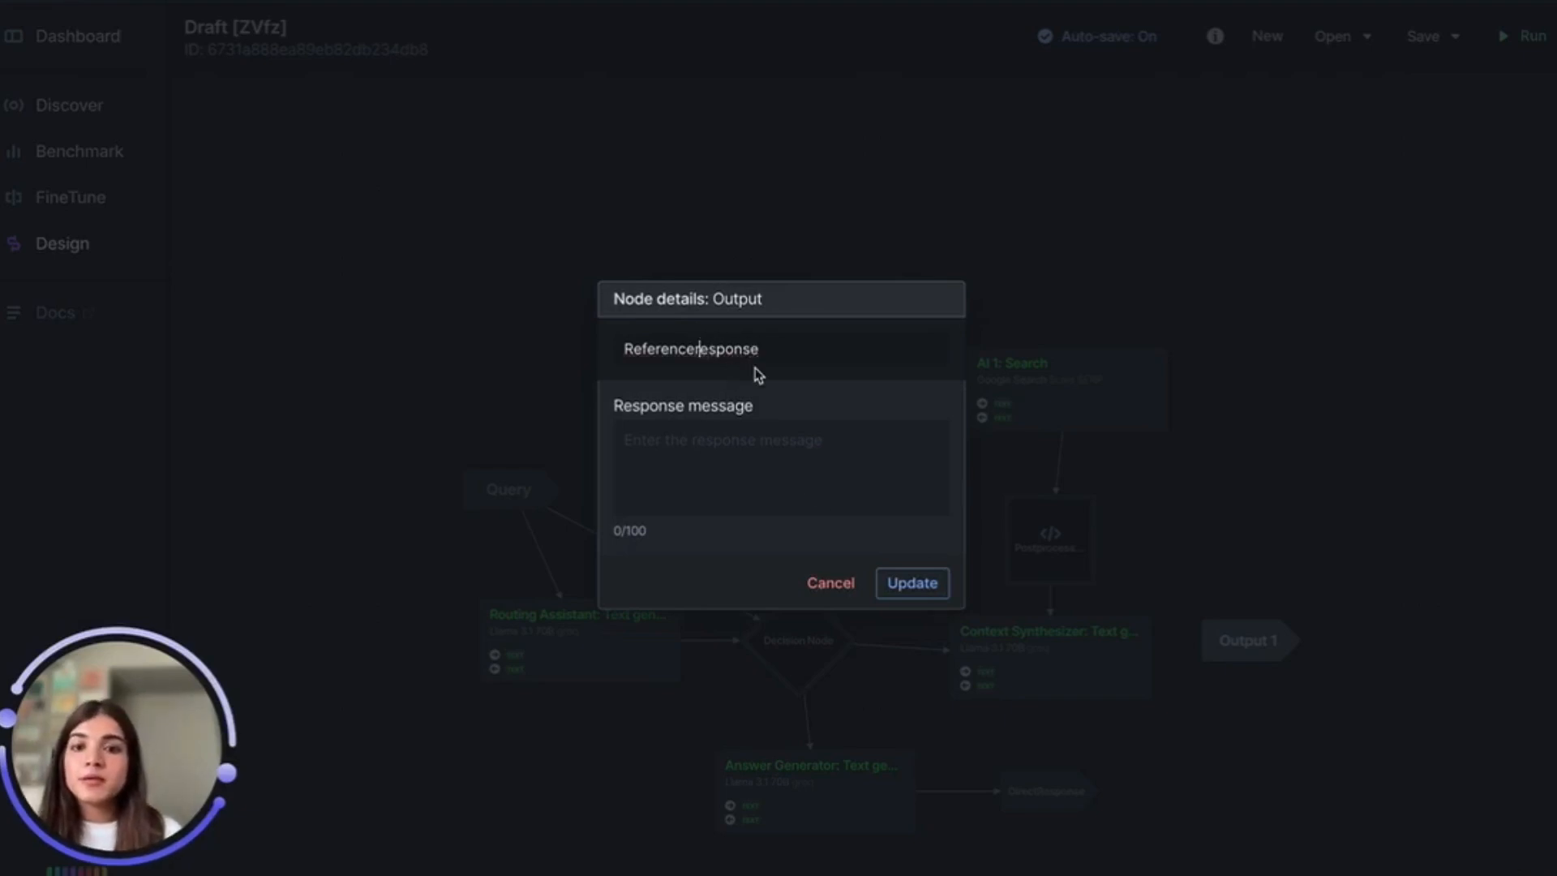
key(BackSpace)
text(R)
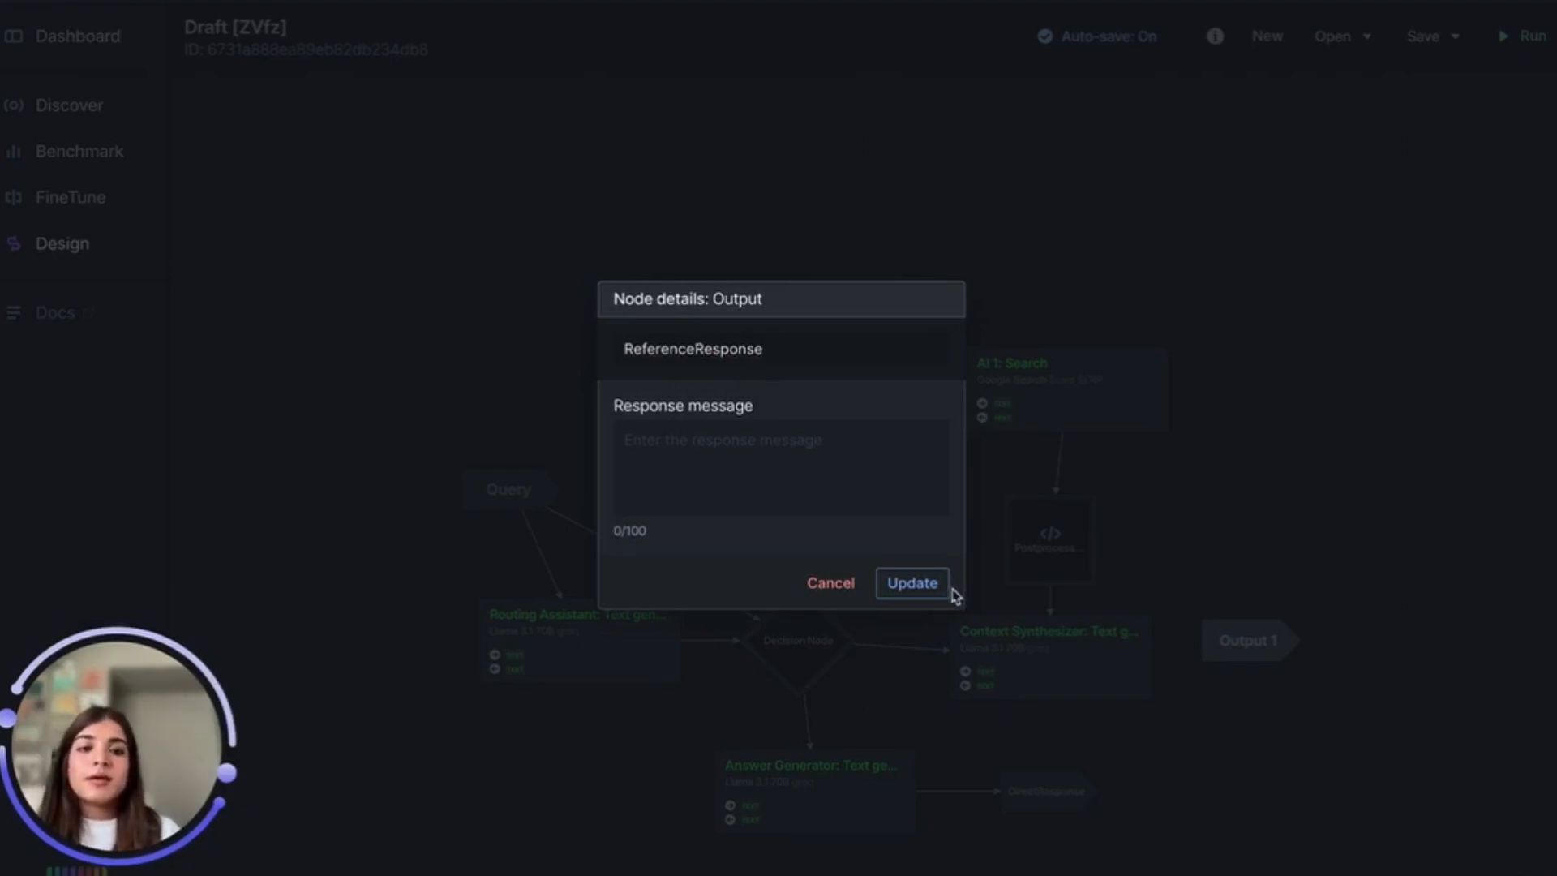
click(917, 584)
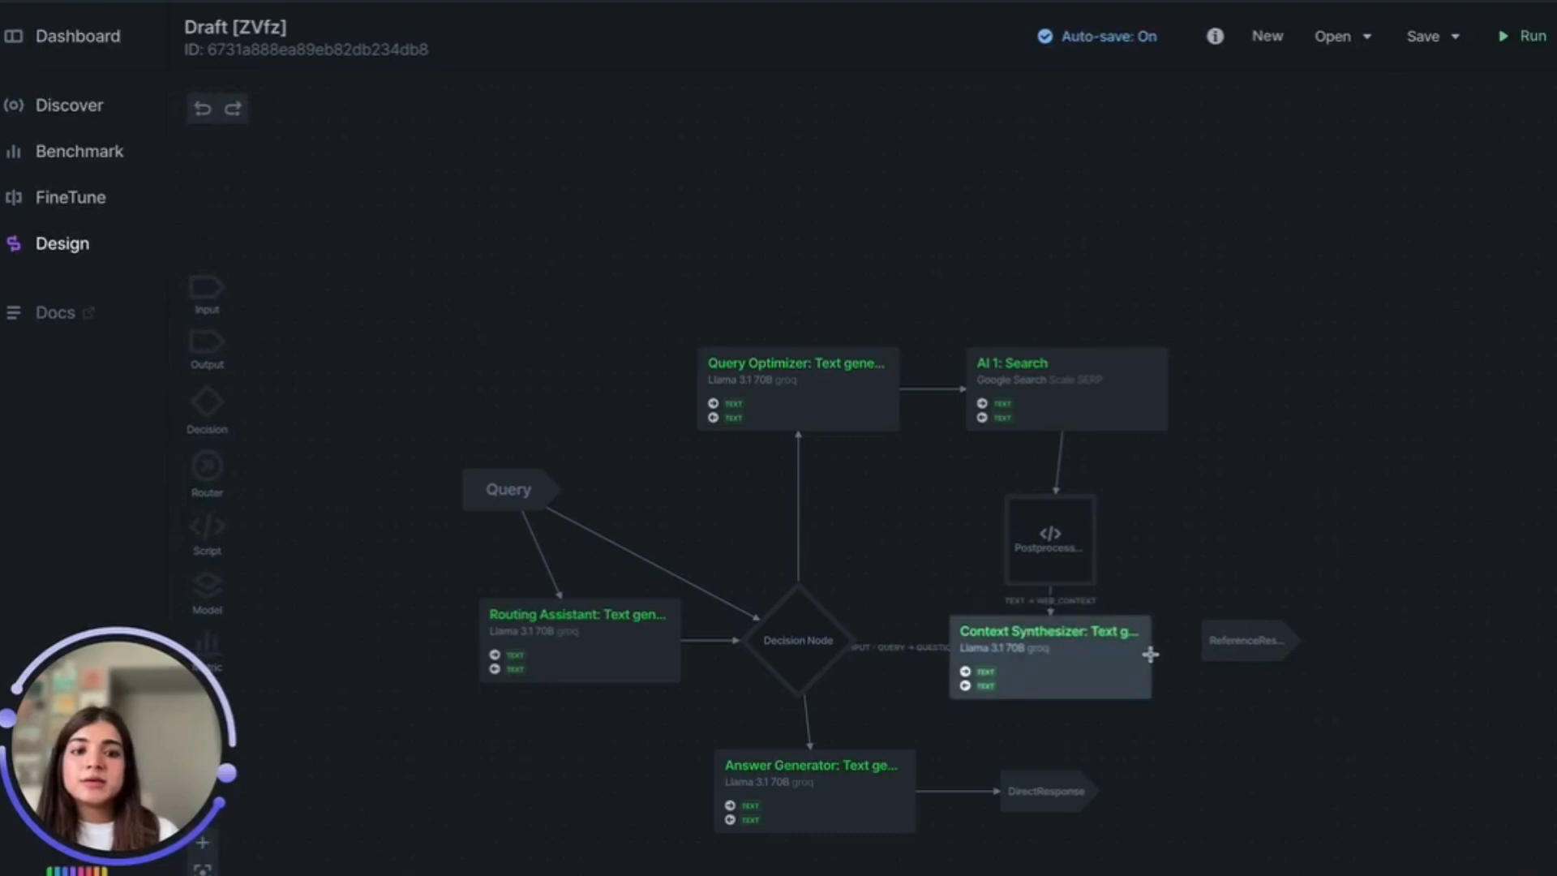
Connect Context Synthesizer to the ReferenceResponse output node and save the pipeline as Research Agent
drag(1151, 653, 1270, 665)
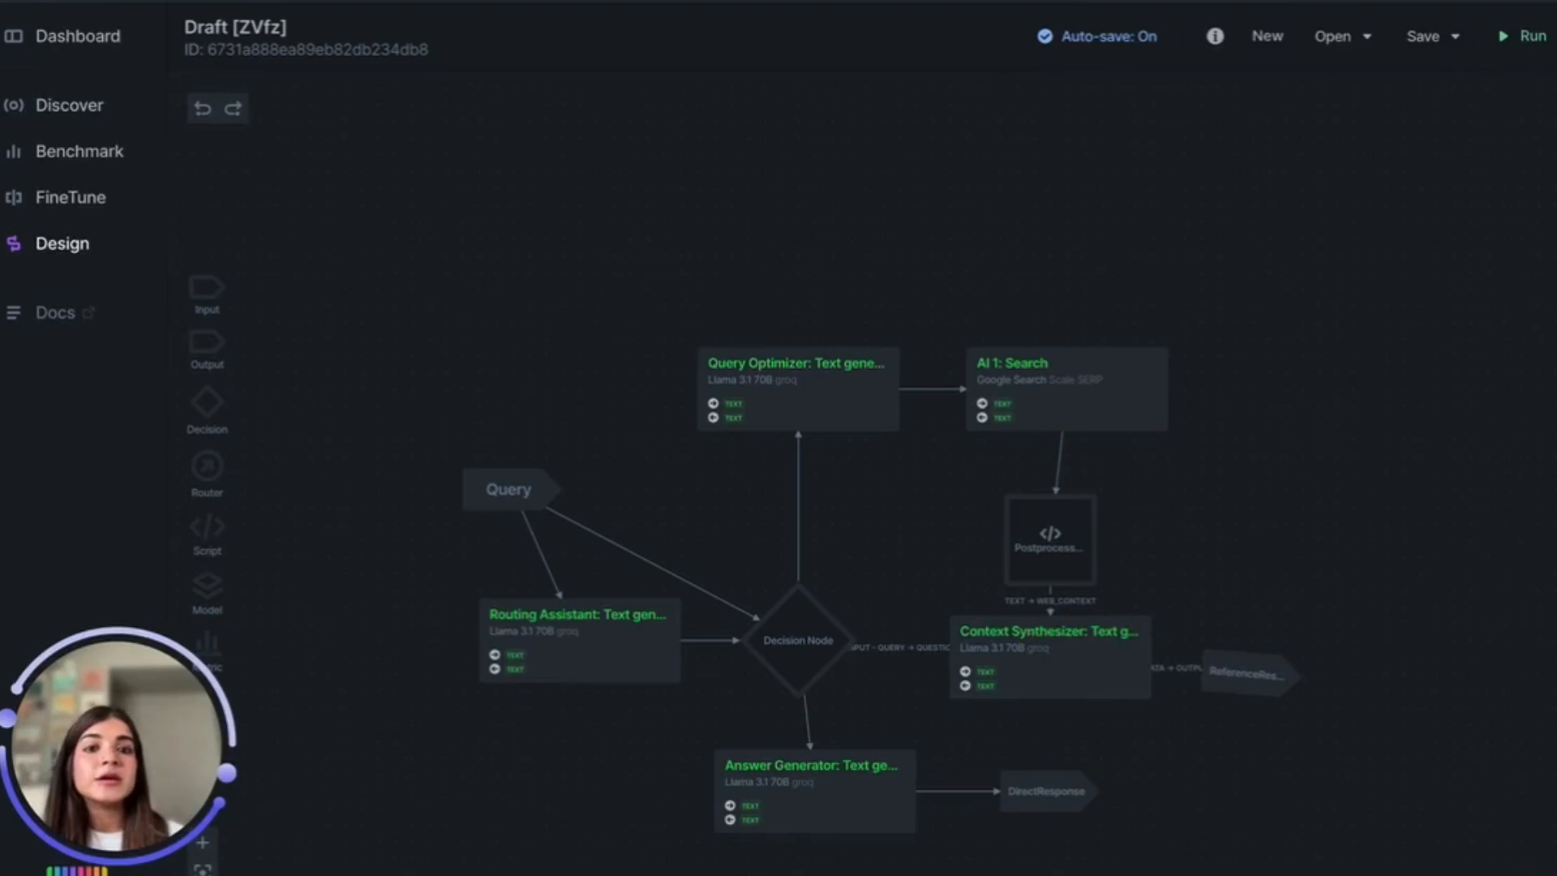
click(1510, 36)
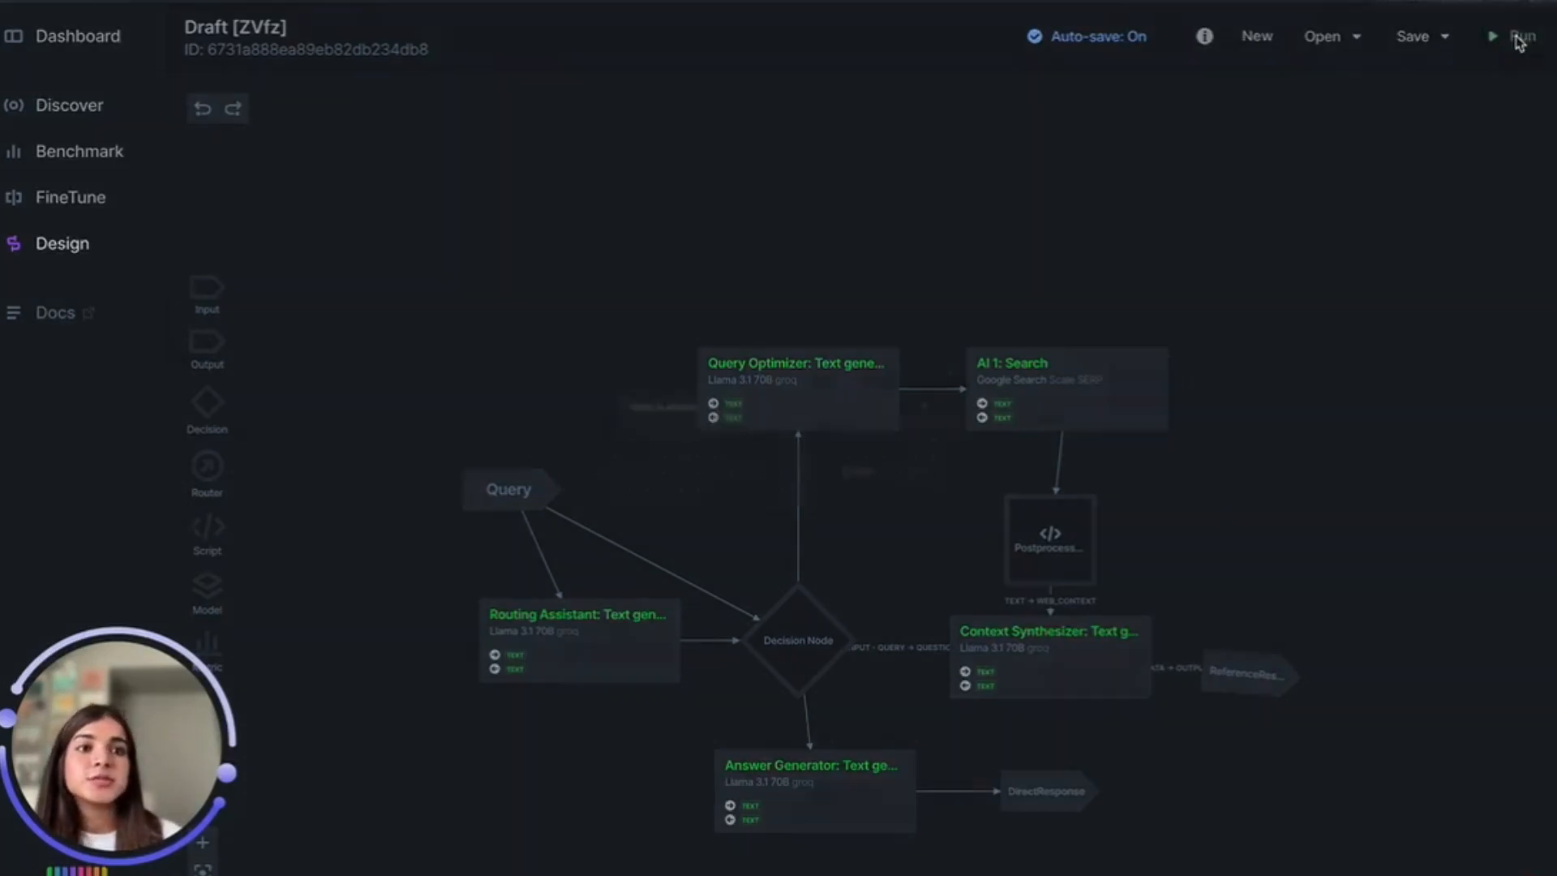
text(Resear)
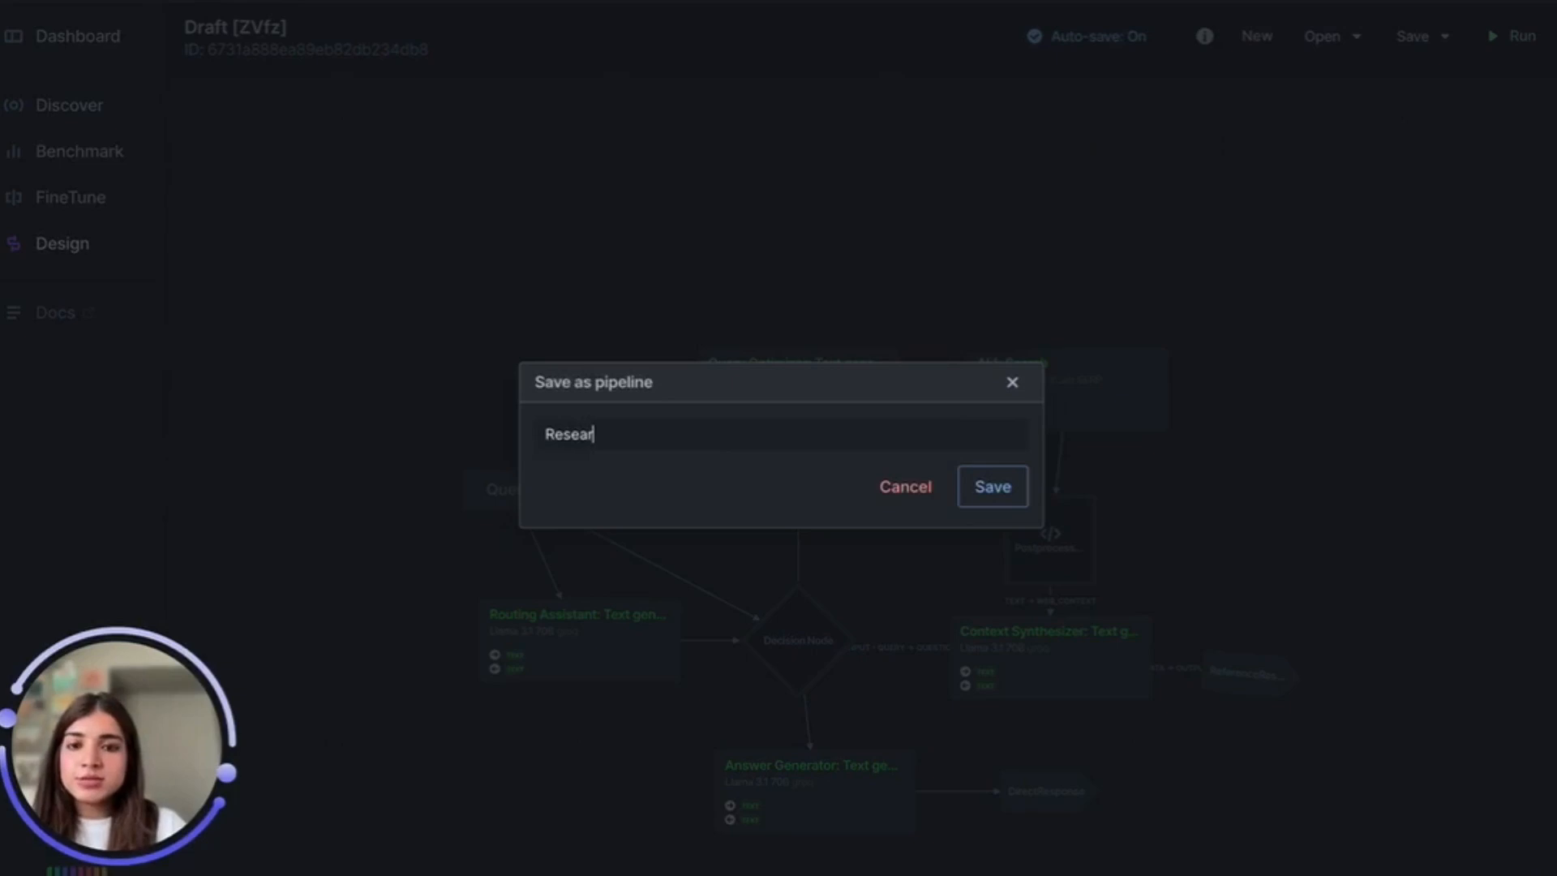
text(ch )
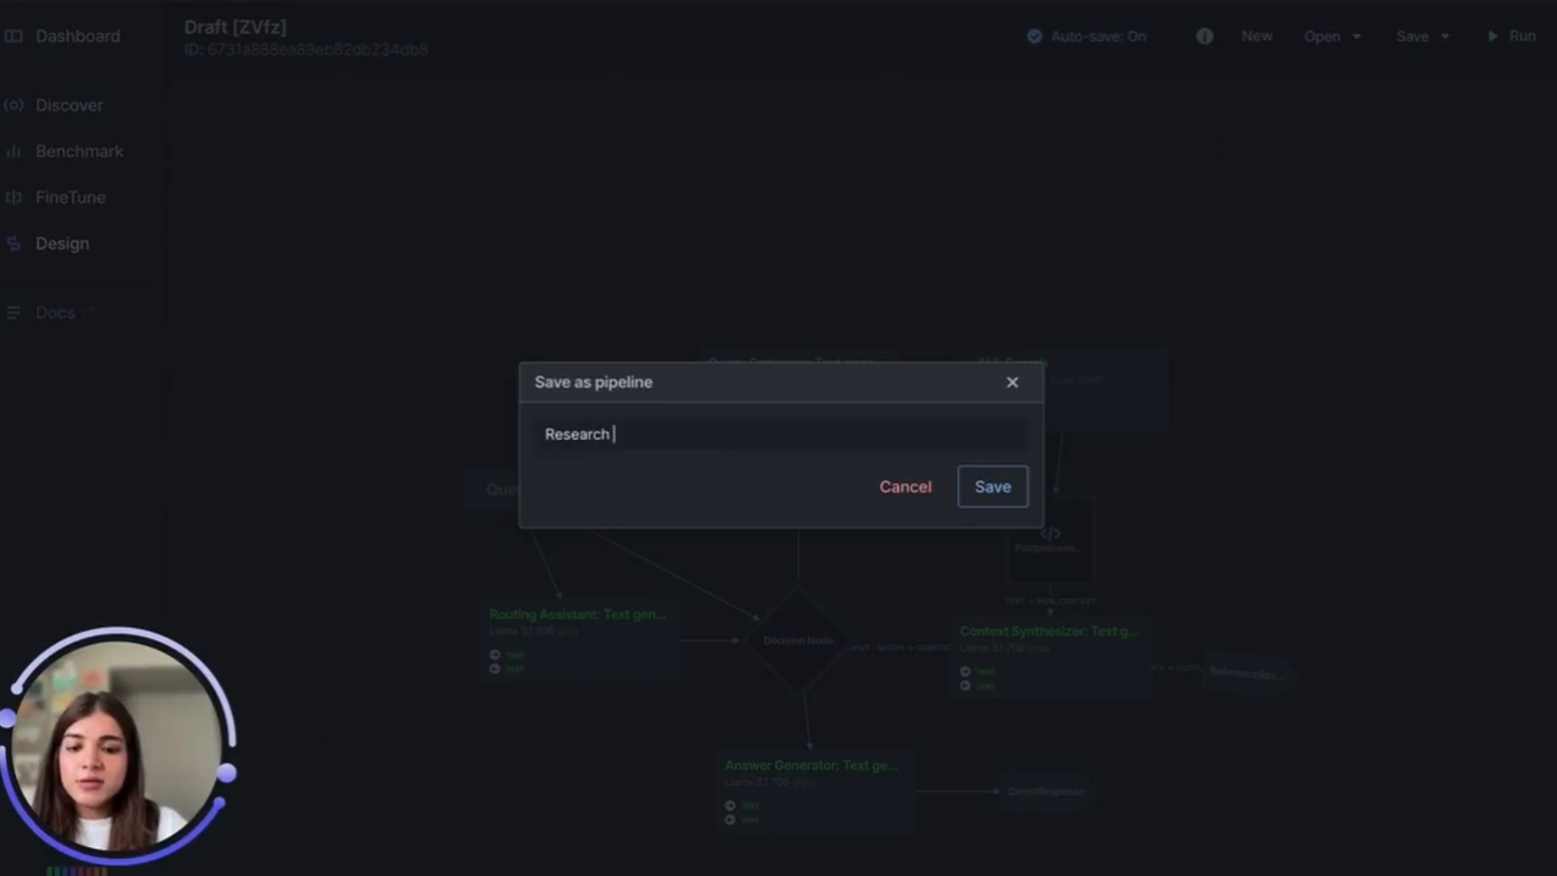
text(AGen)
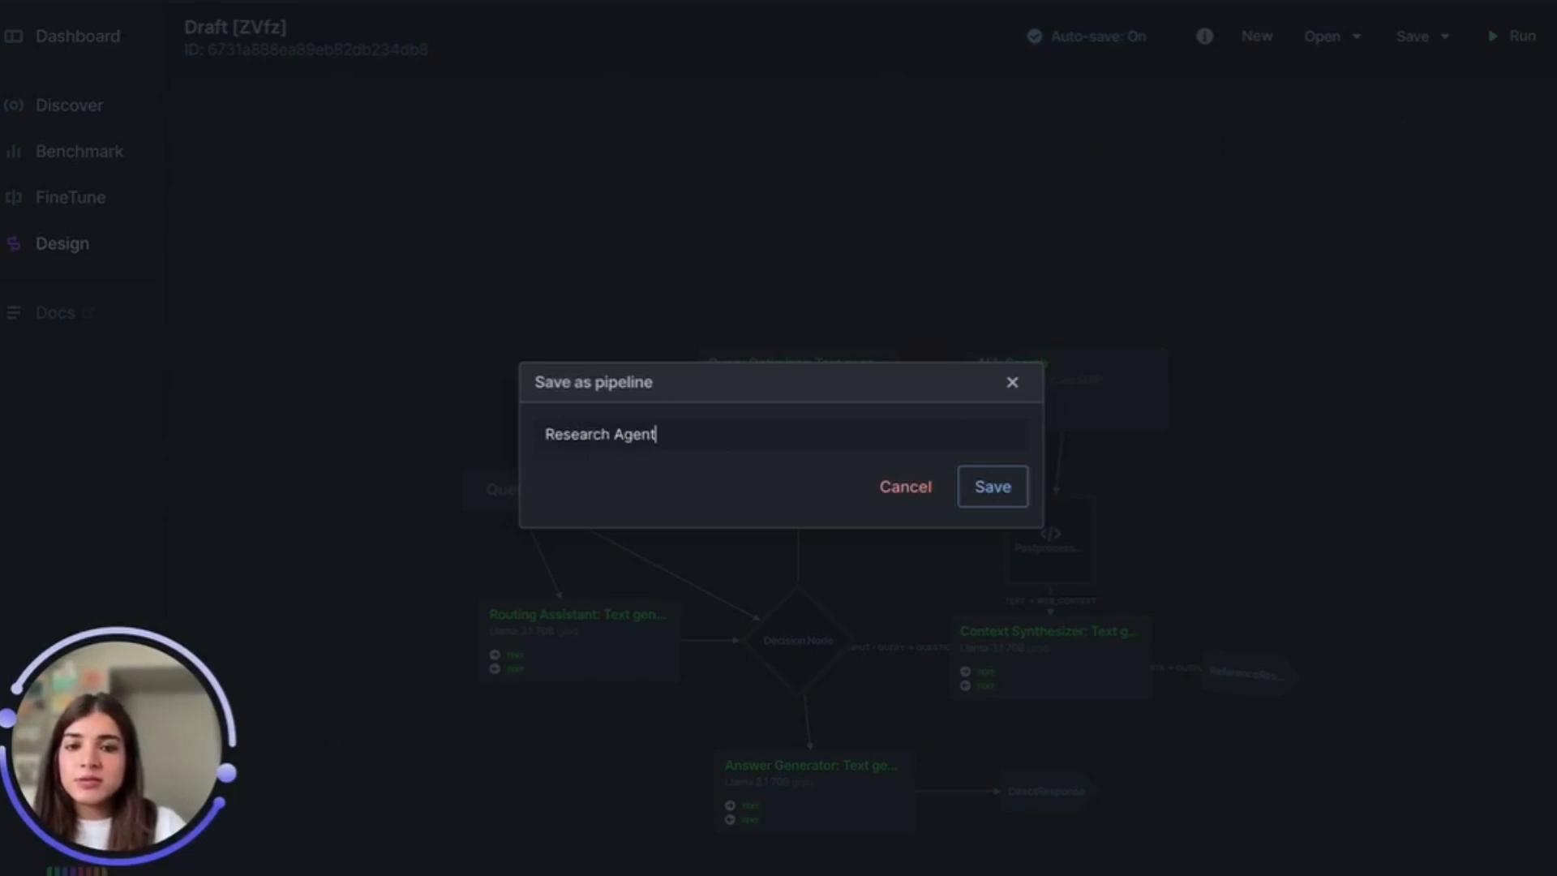
click(963, 493)
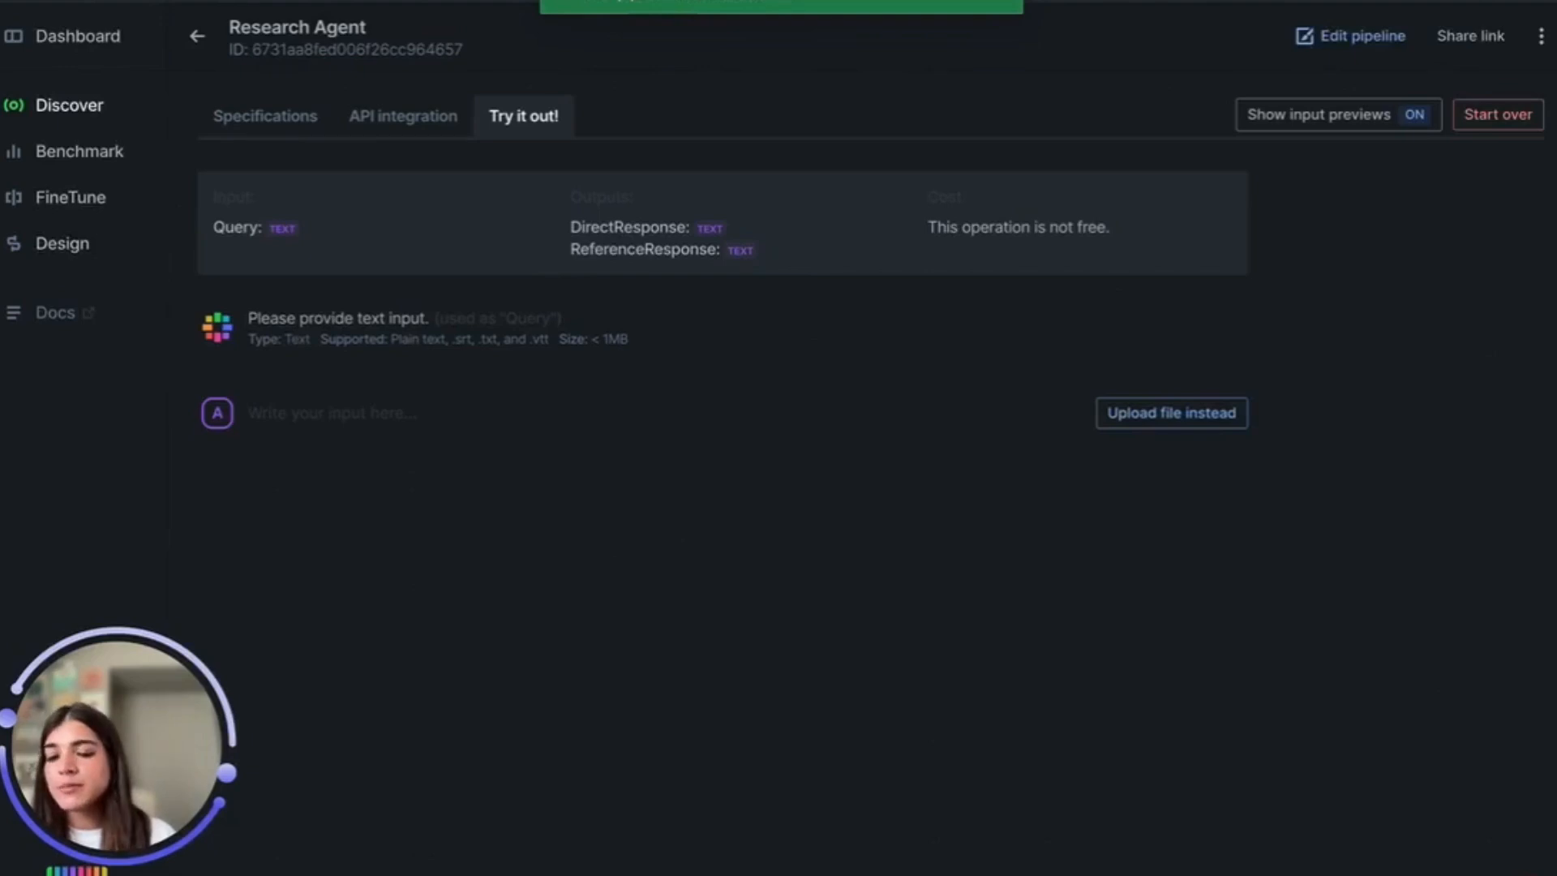
Try out the Research Agent pipeline with the query "What is the latest news about OpenAI?"
click(384, 410)
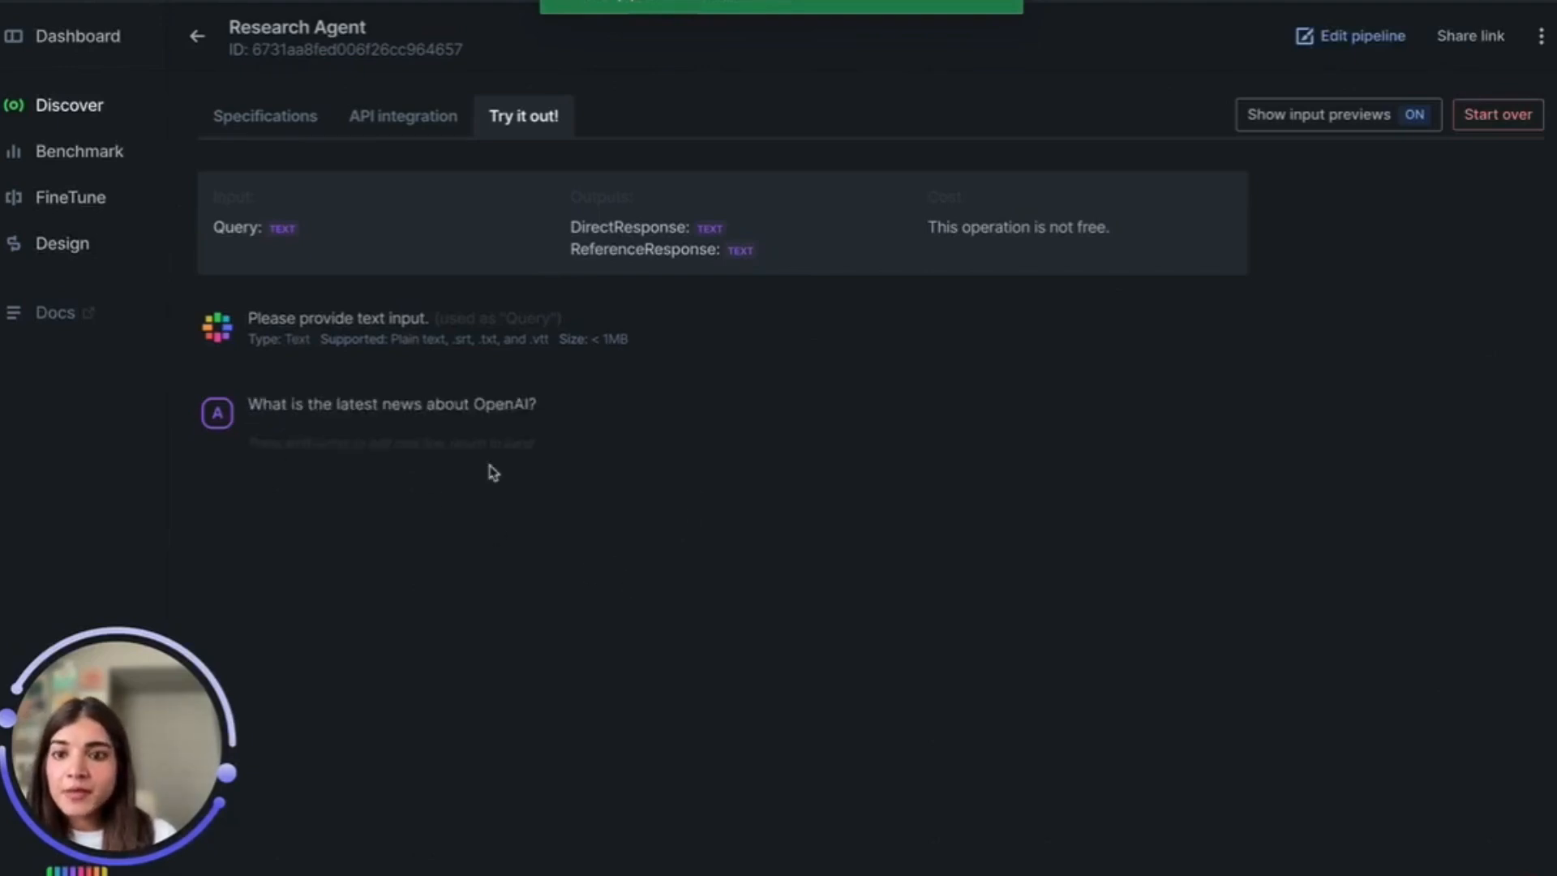
key(Return)
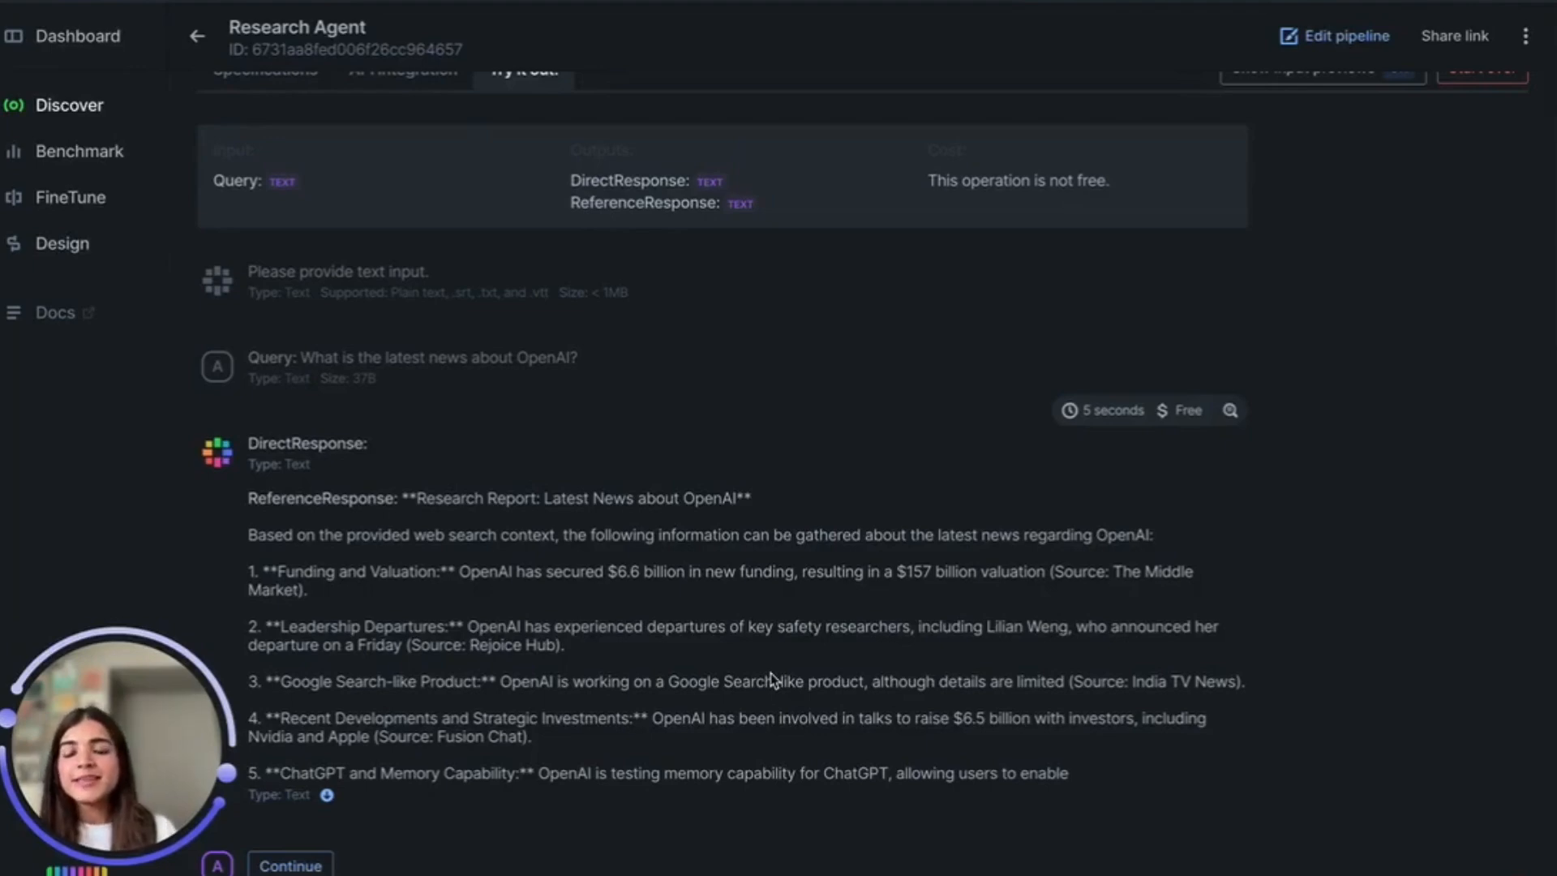
Look through the pipeline's API integration code in JavaScript and switch the code sample to Python
click(427, 130)
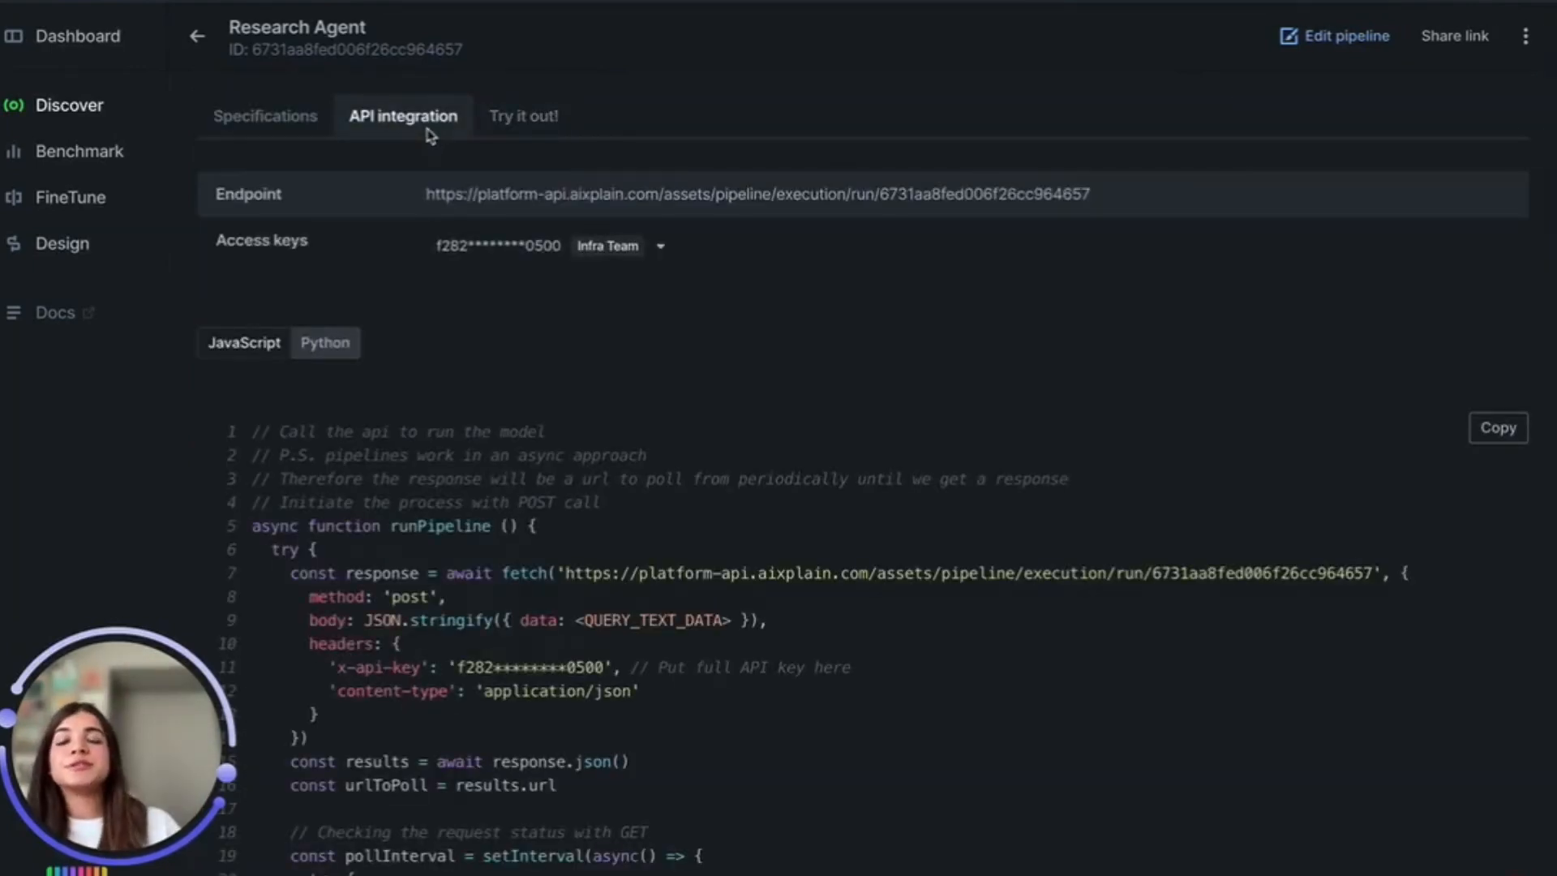
scroll(442, 730, down, 5)
scroll(463, 689, up, 5)
click(326, 345)
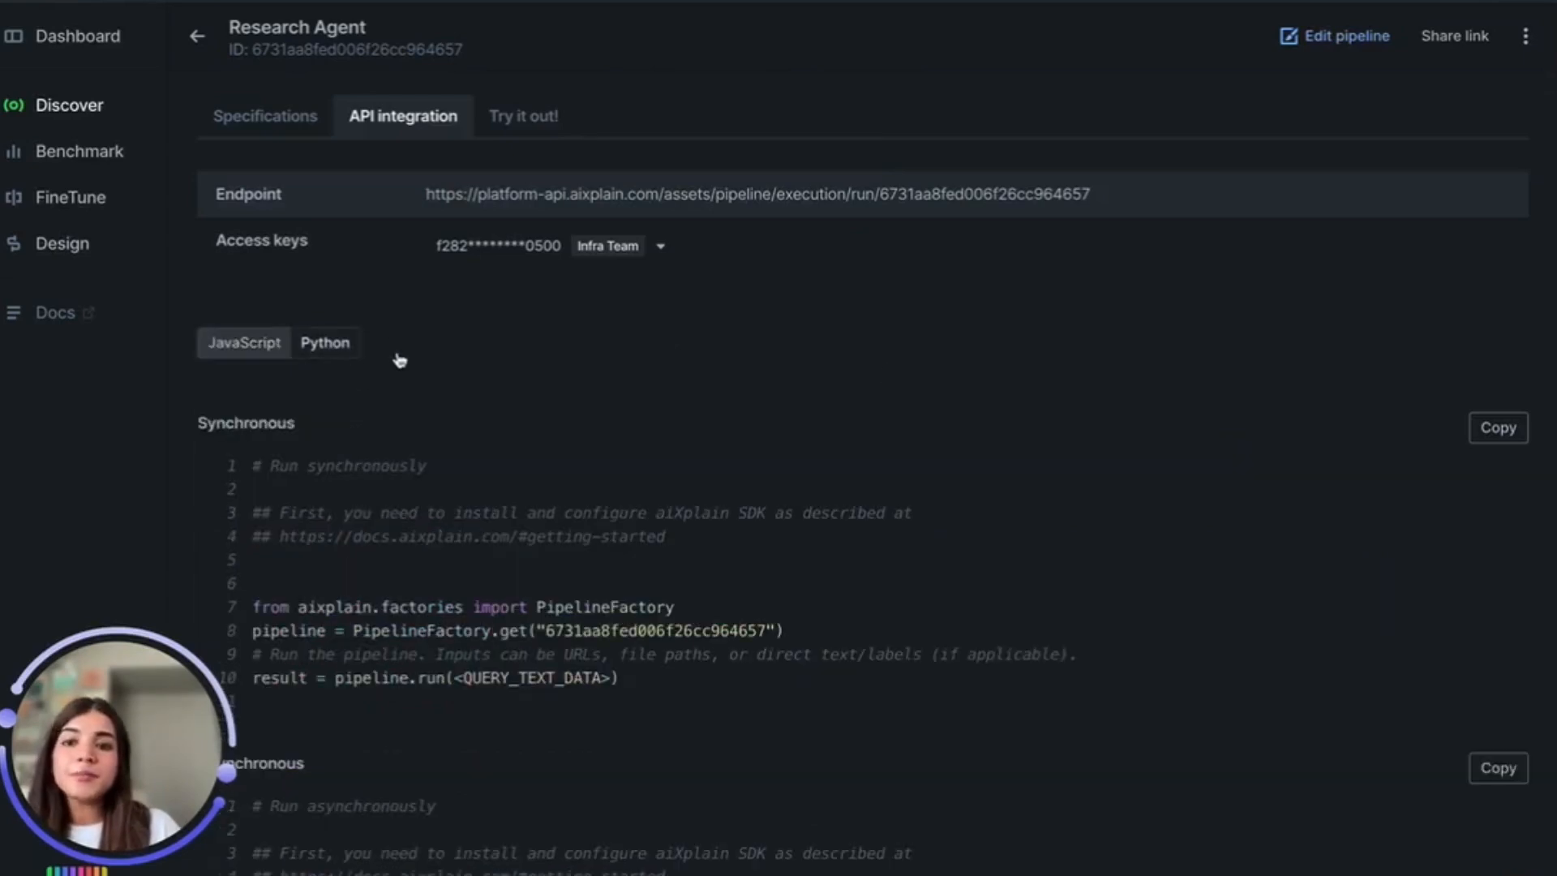
Open the team settings from the account options
click(1307, 2)
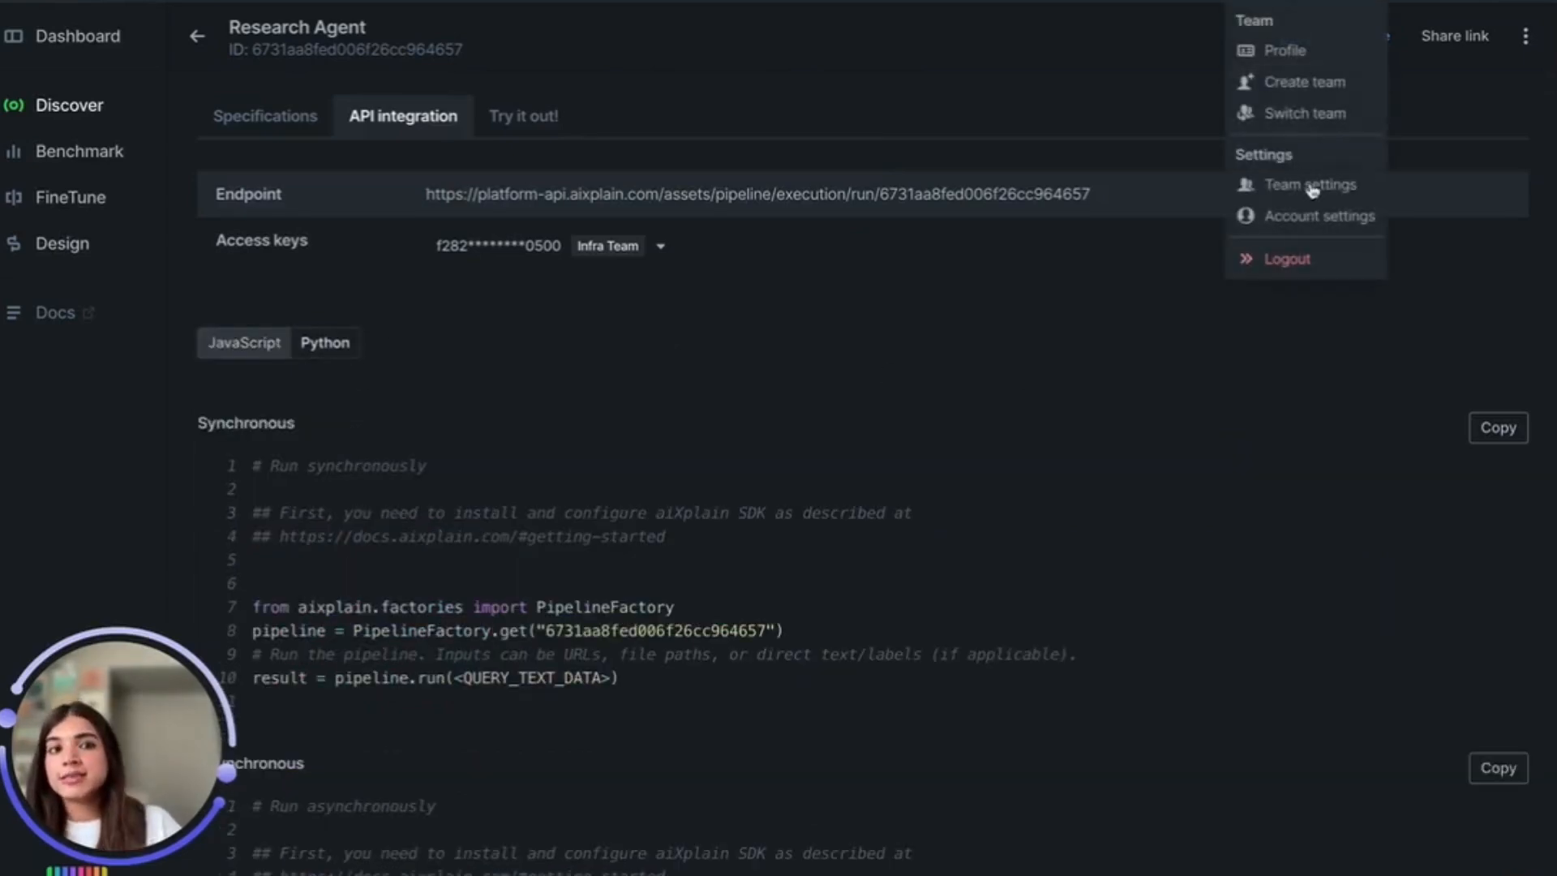